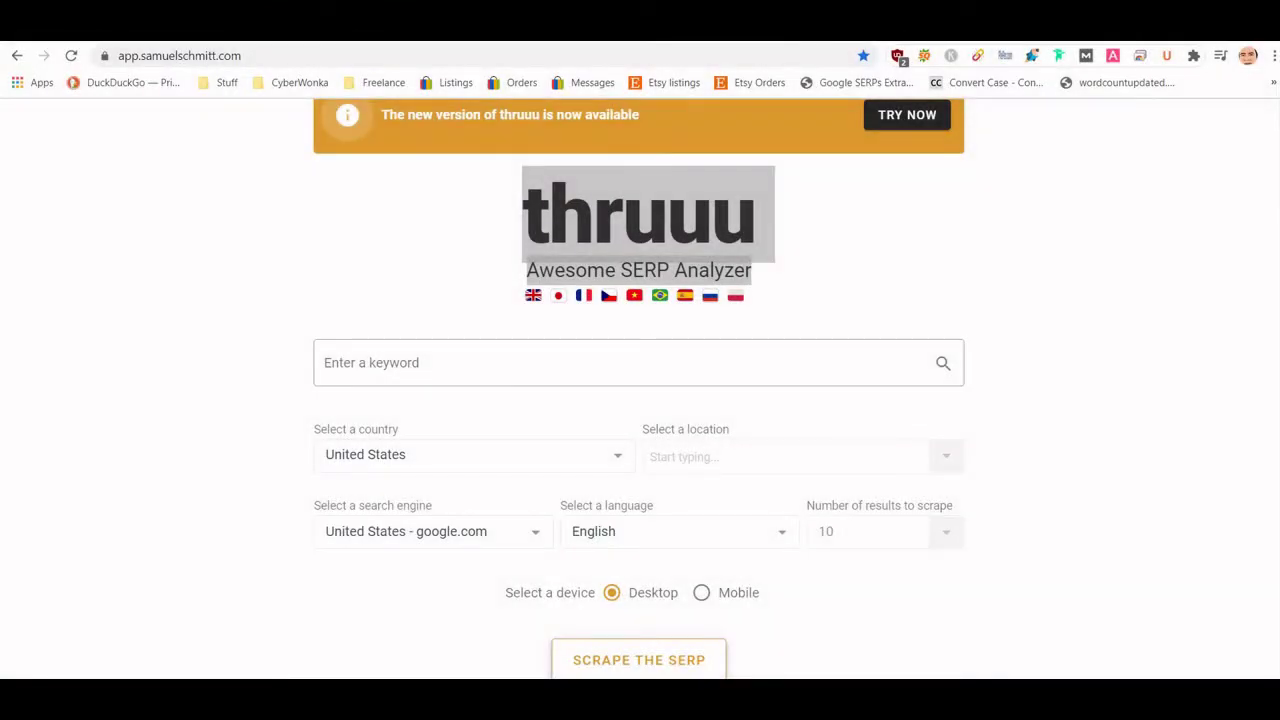
Enter 'why is the sky blue' as the keyword and start the SERP scrape
click(592, 226)
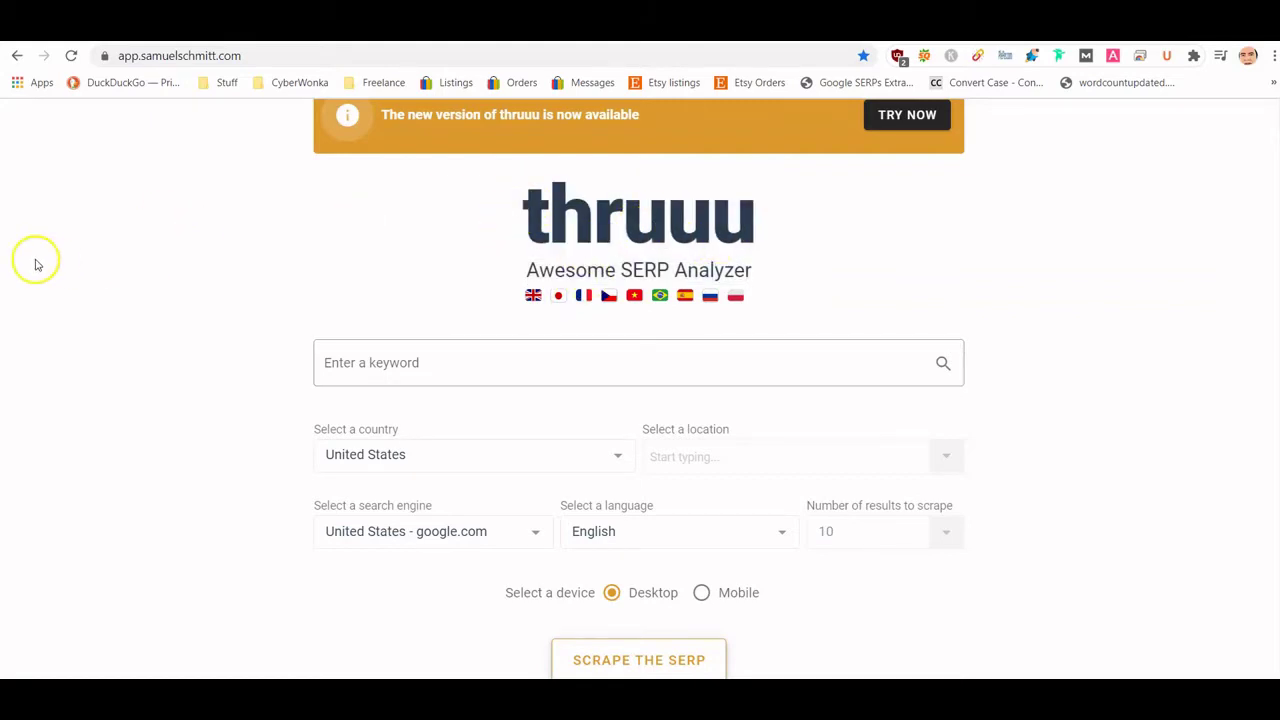
scroll(124, 277, up, 1)
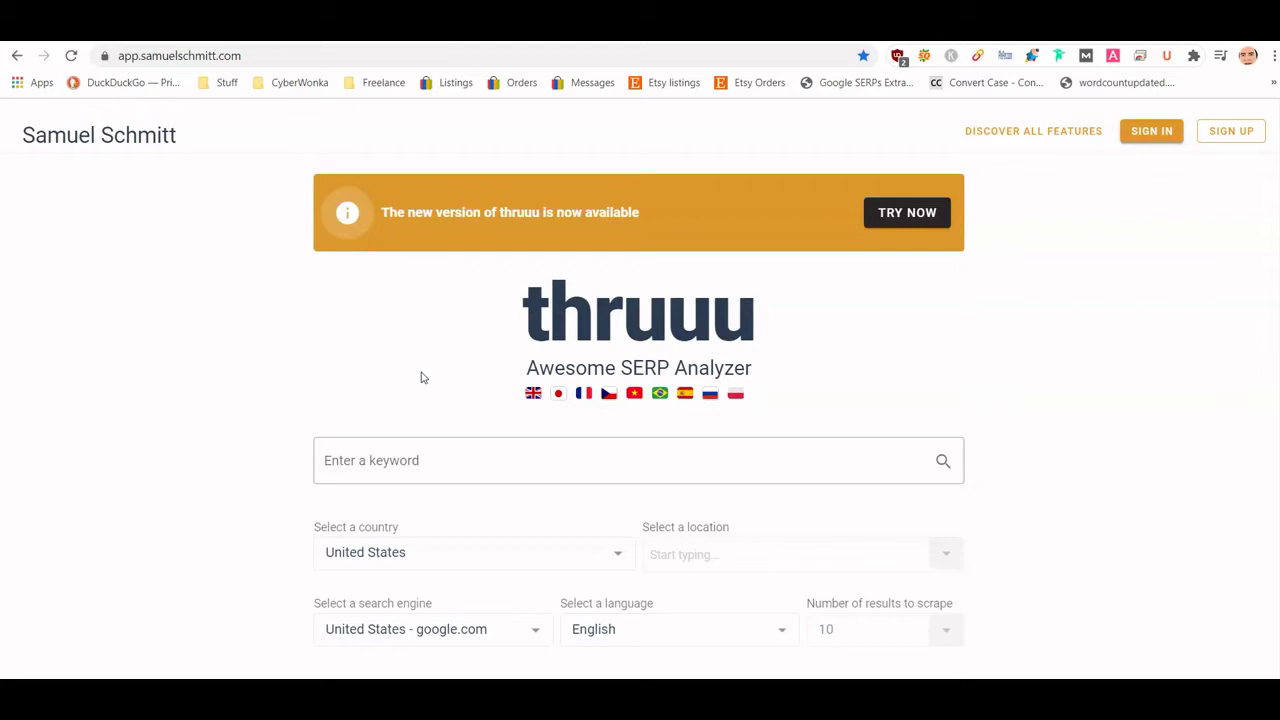
click(425, 447)
text(why is the sky blue)
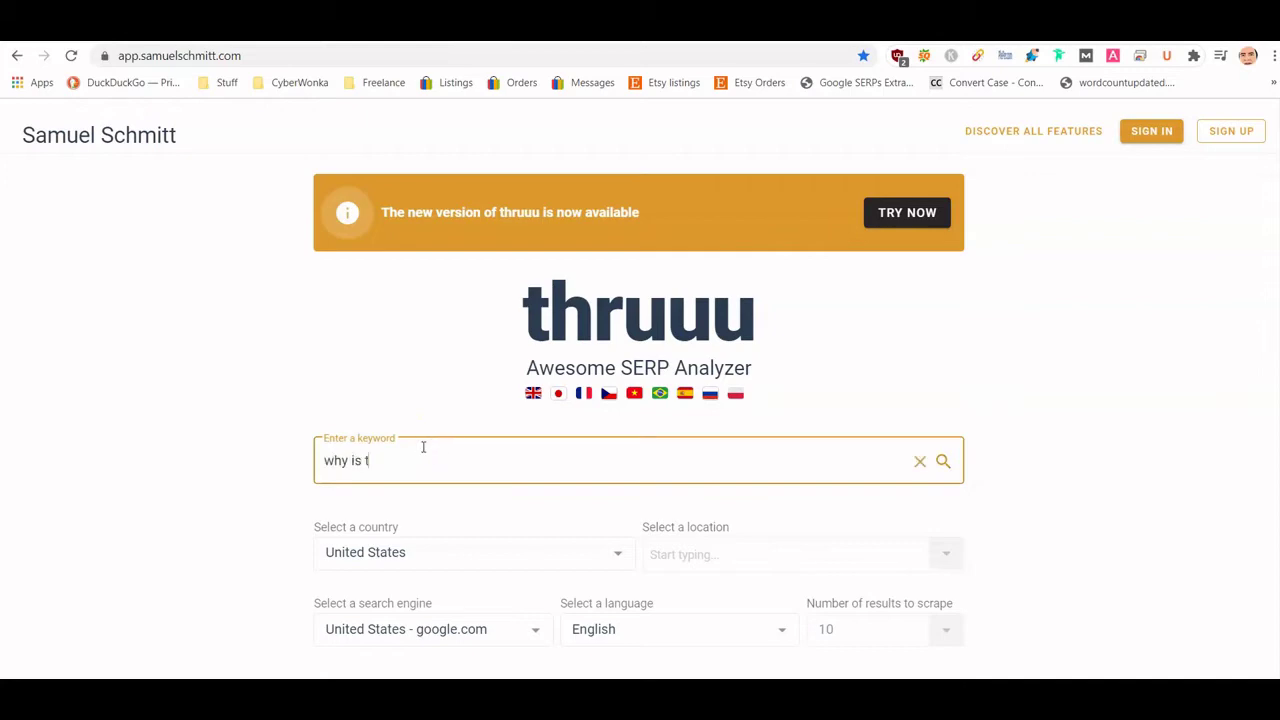
scroll(423, 450, down, 2)
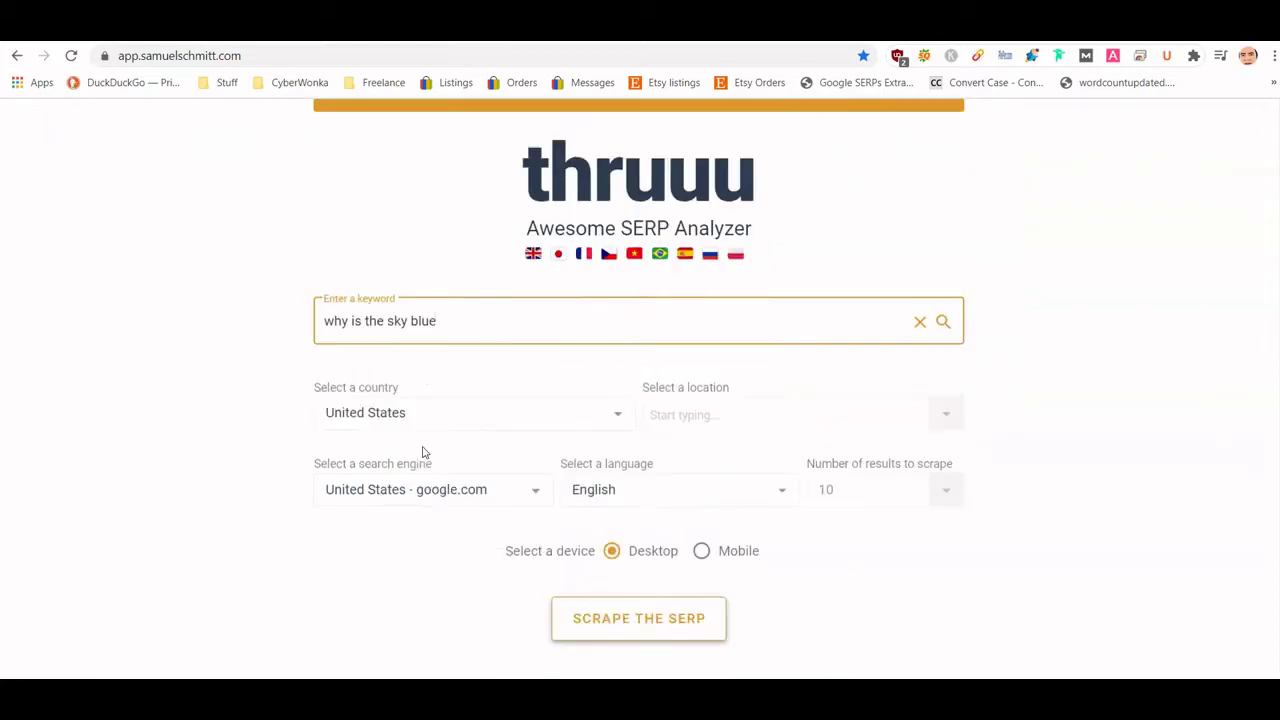
key(Return)
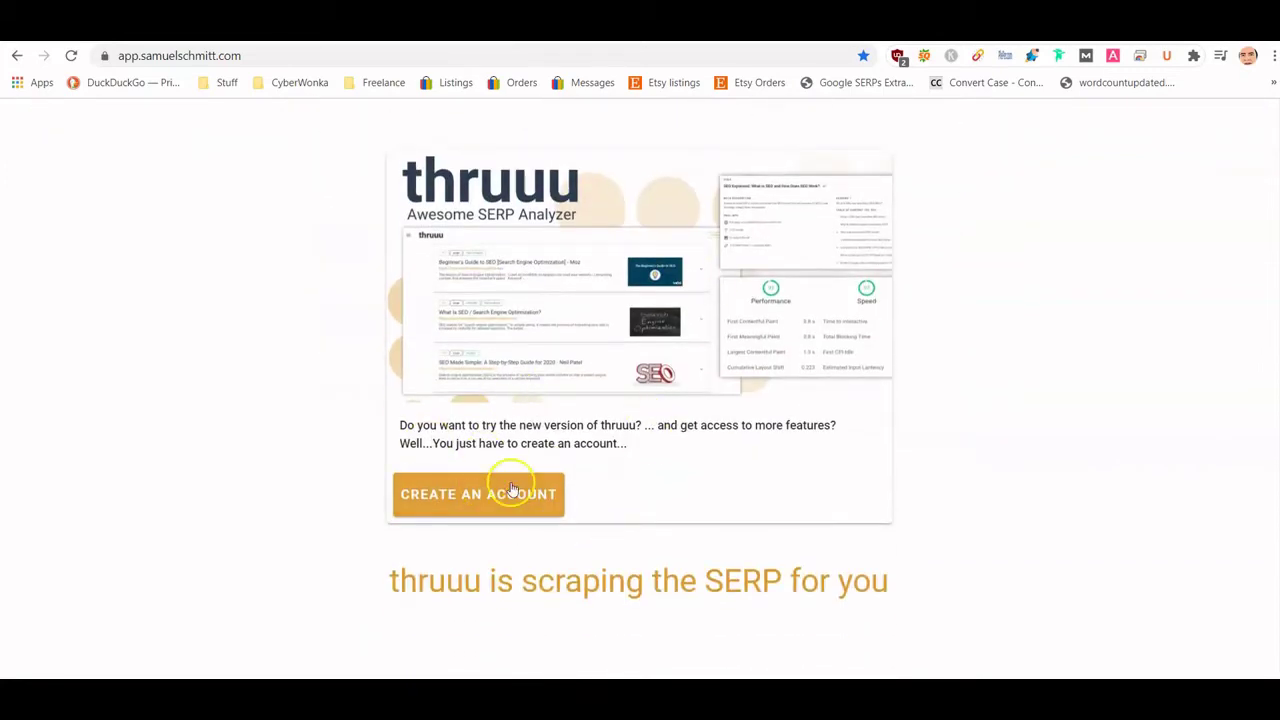
Sign in to reach the account dashboard with 10 scraping credits
click(511, 487)
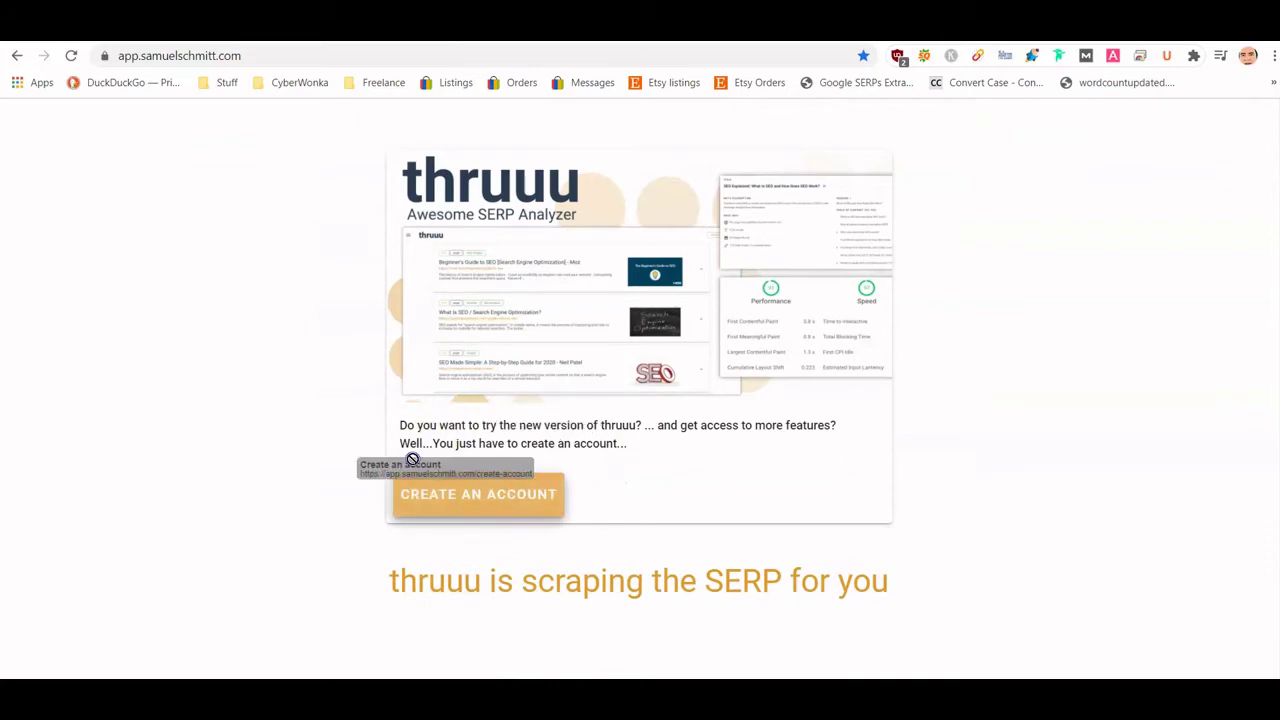
scroll(728, 445, up, 2)
scroll(728, 445, up, 4)
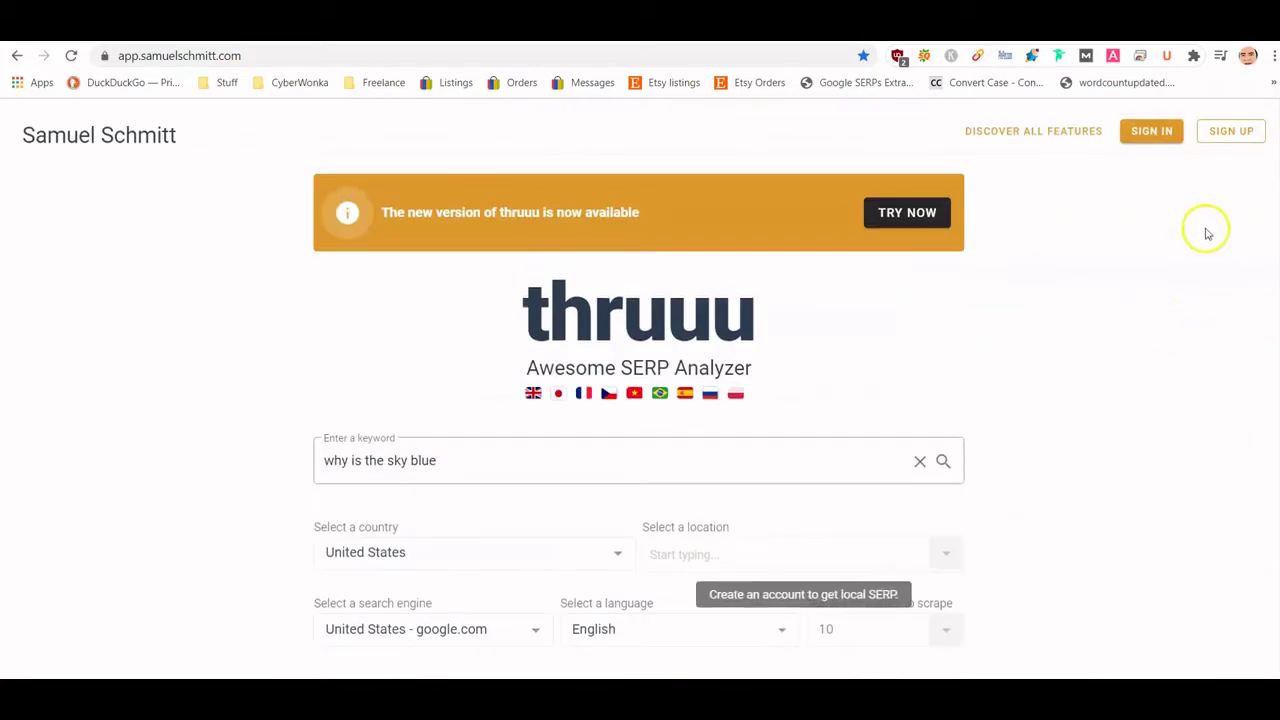
scroll(574, 480, down, 5)
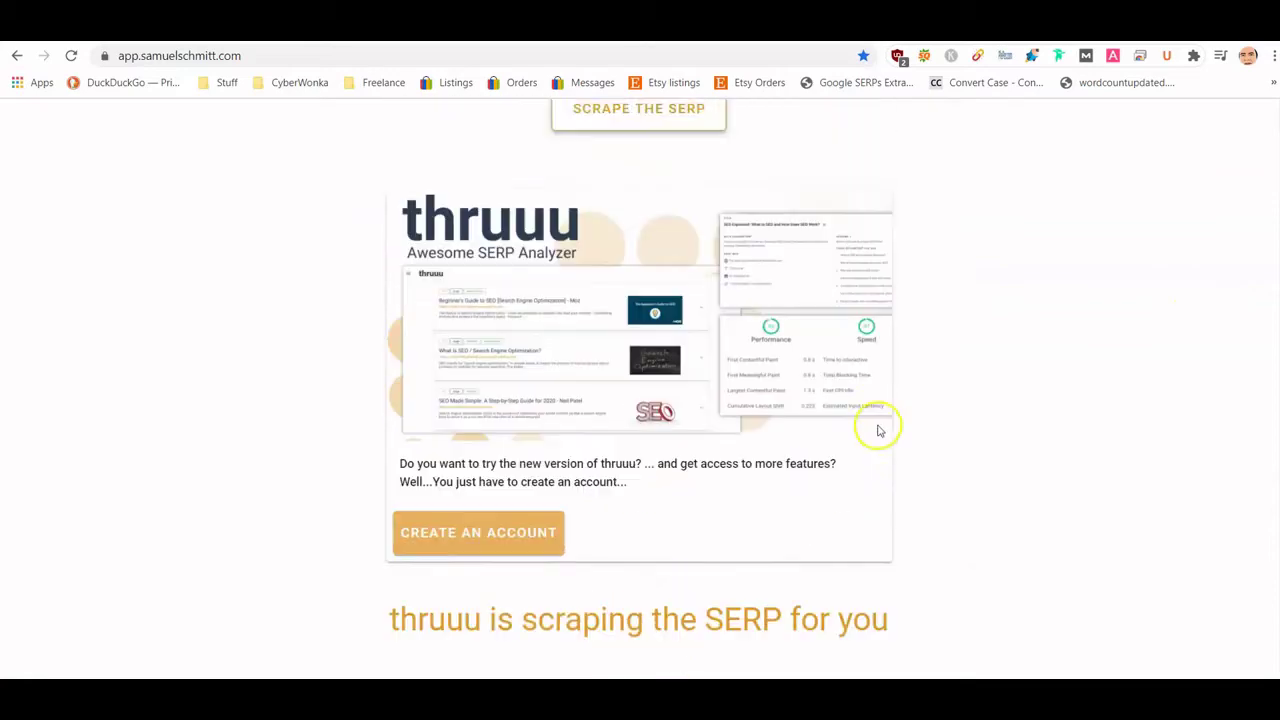
scroll(877, 429, up, 5)
click(1163, 136)
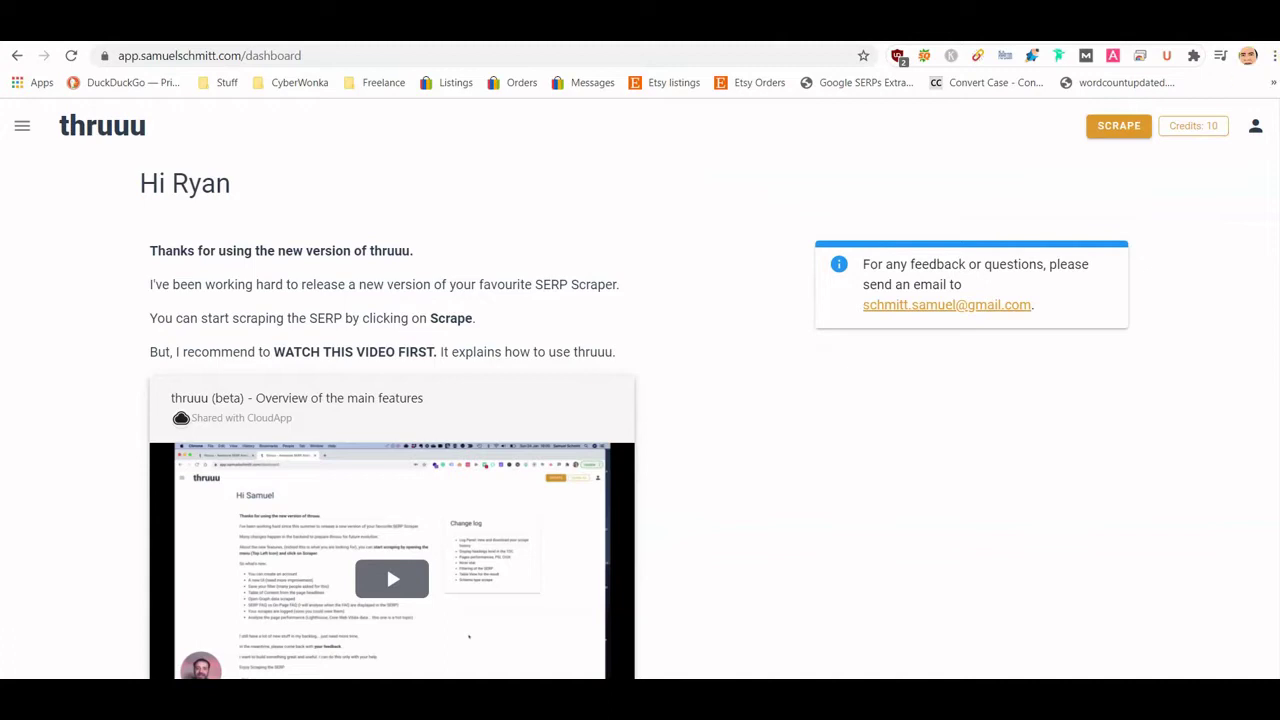
Go to the Scraper page and enter the keyword 'why is the sky blue'
scroll(471, 186, down, 3)
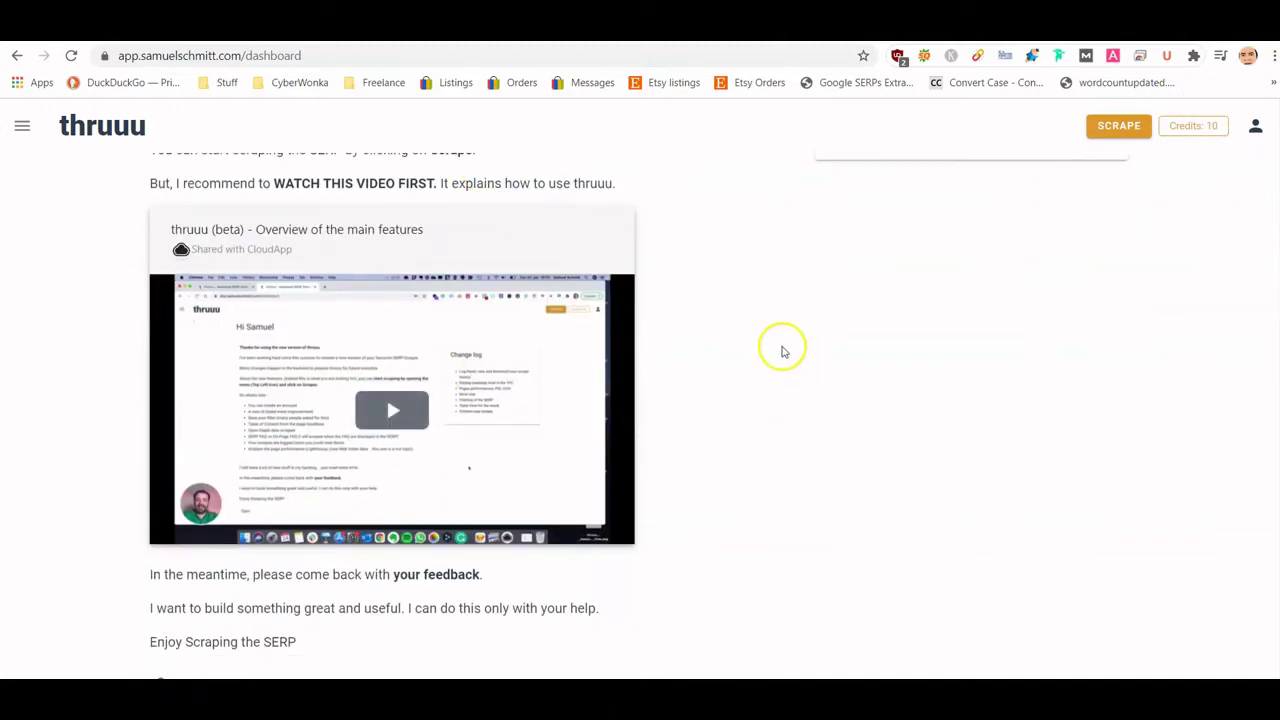
click(783, 361)
scroll(390, 567, up, 2)
scroll(391, 500, down, 2)
scroll(450, 450, up, 1)
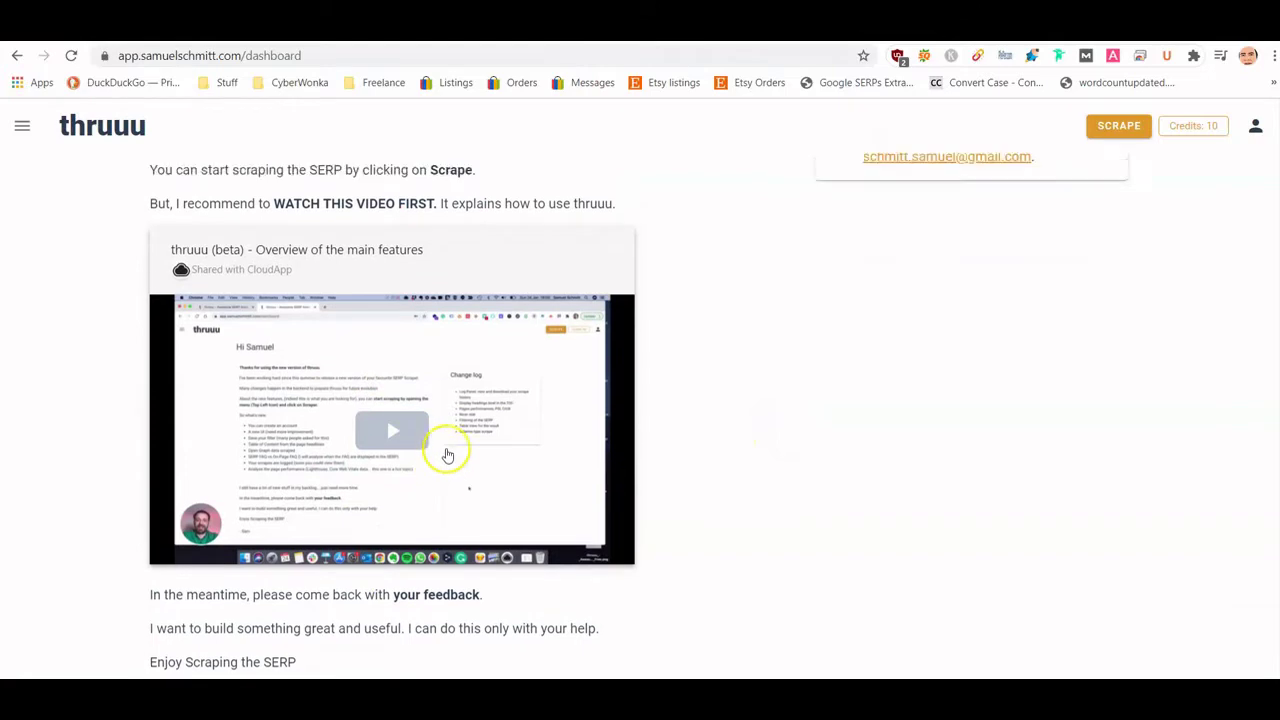
scroll(447, 455, up, 2)
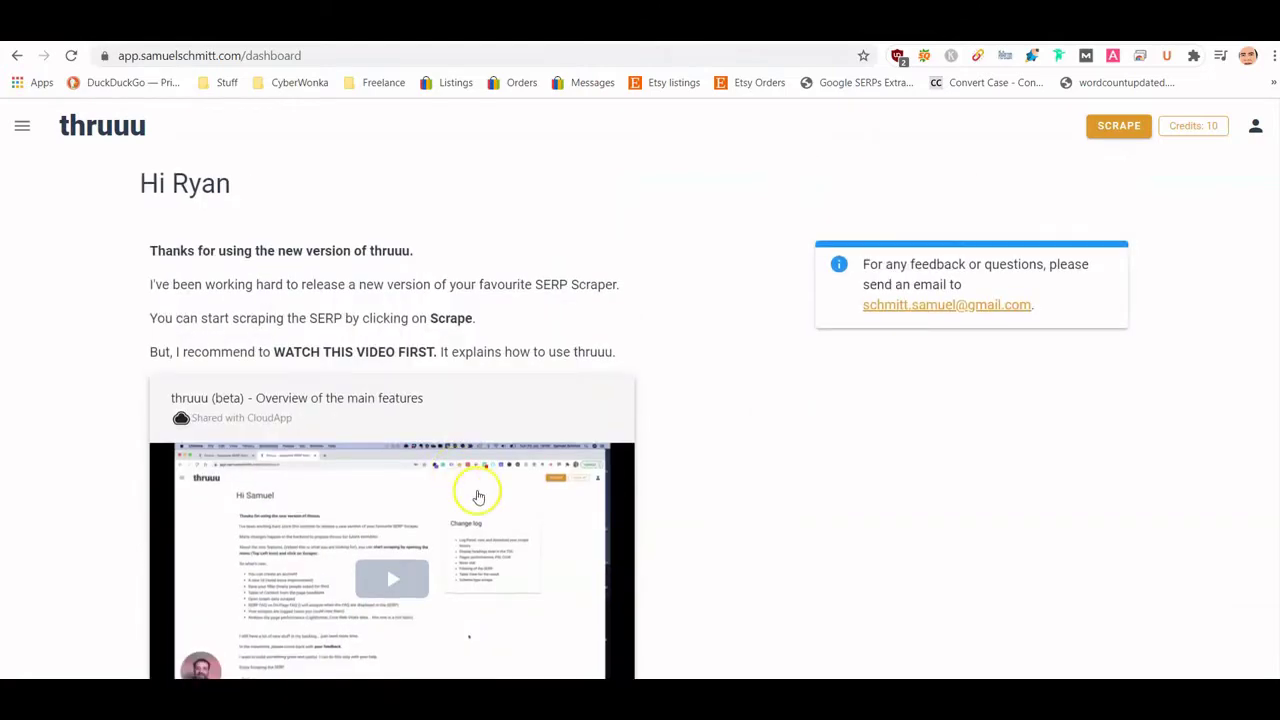
click(12, 136)
click(77, 166)
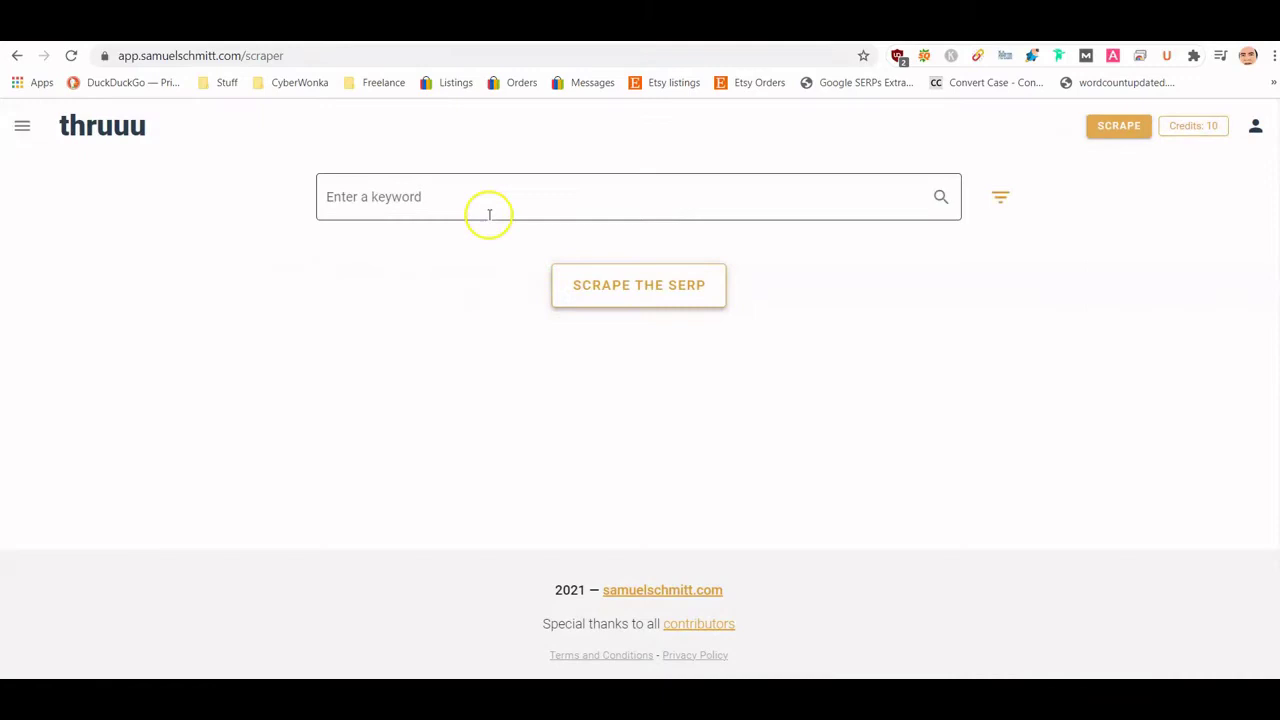
click(489, 212)
text(whhy is)
key(BackSpace)
key(BackSpace)
key(BackSpace)
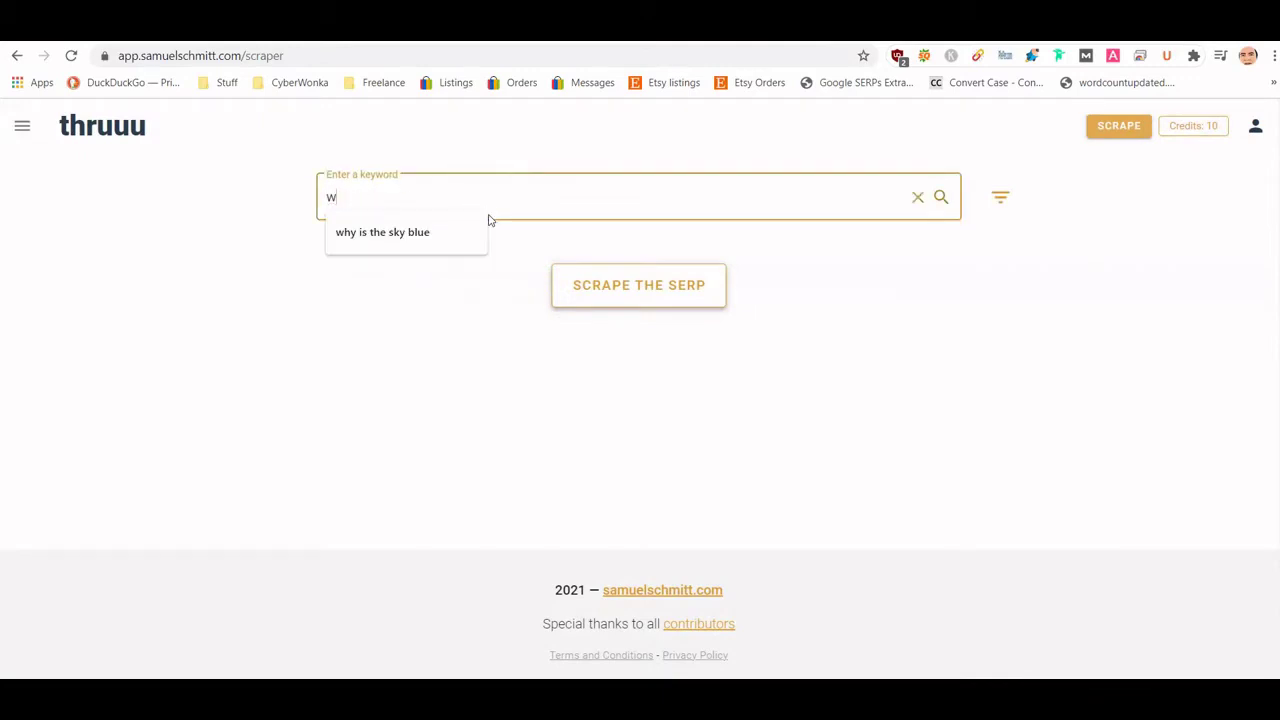
text(hy is the sky blue)
Keep United States and 10 results, include page performance, and scrape the SERP
click(1010, 205)
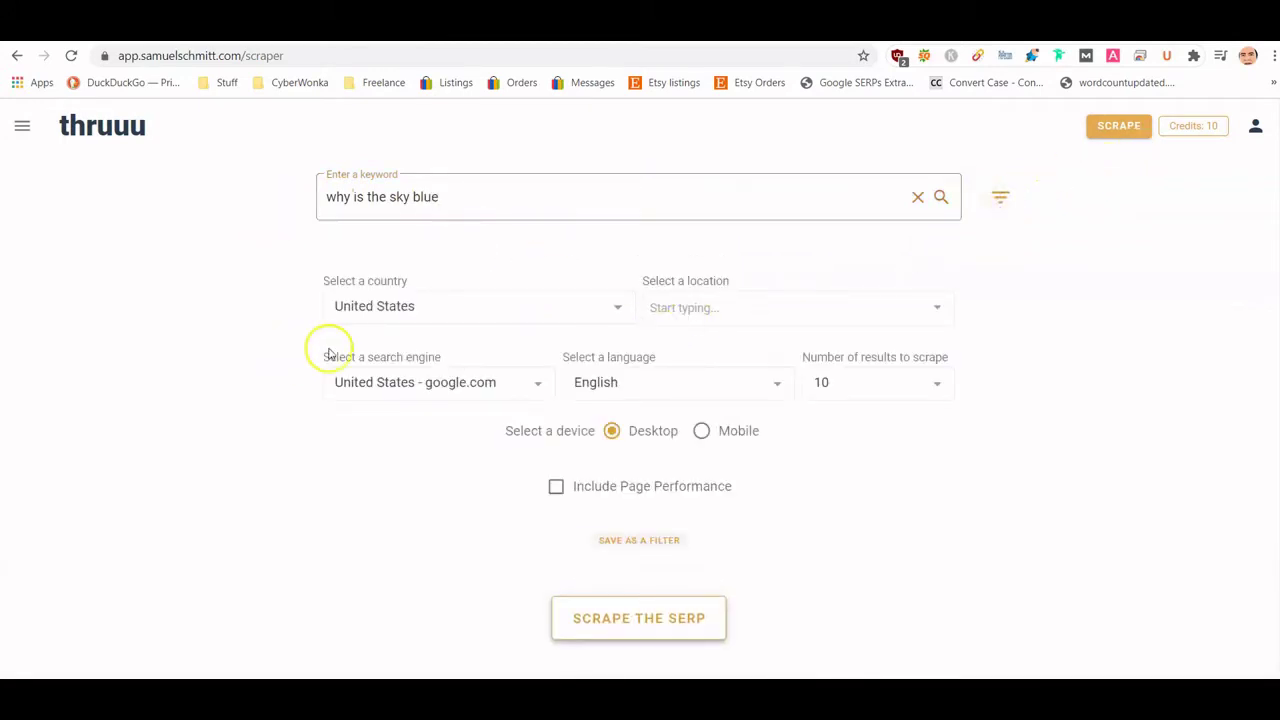
click(393, 314)
click(1049, 457)
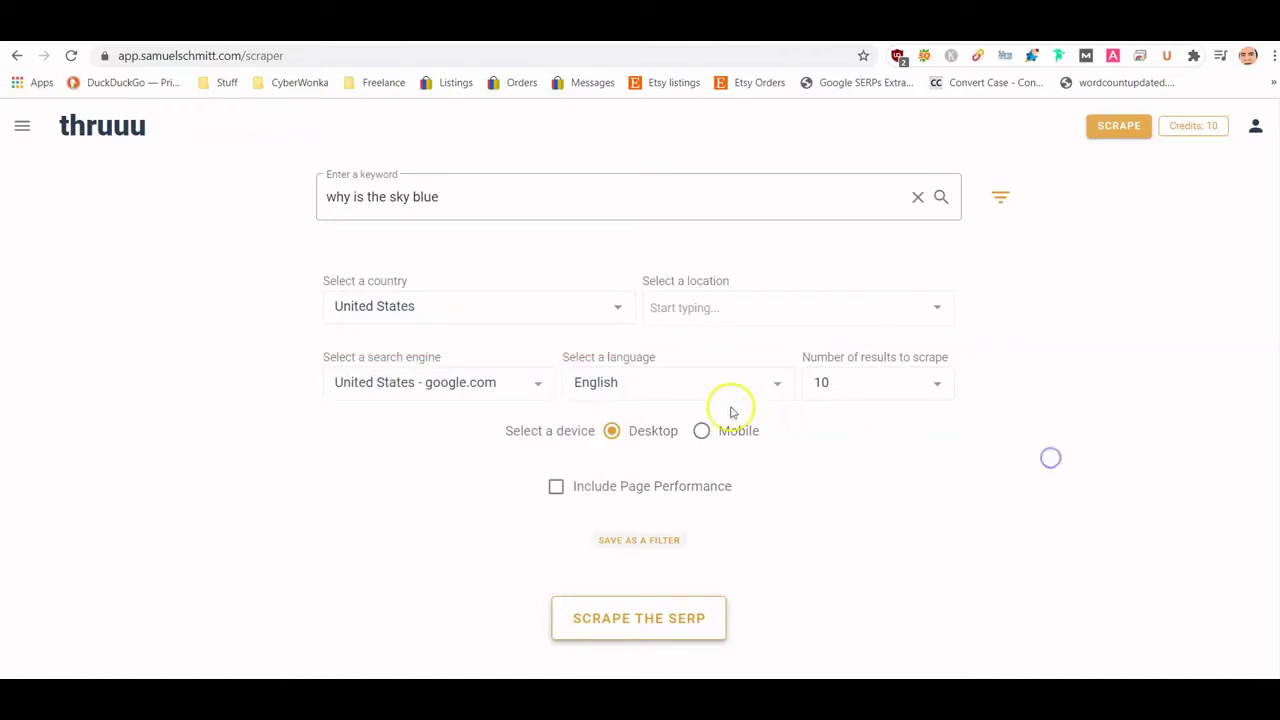
click(937, 385)
click(987, 401)
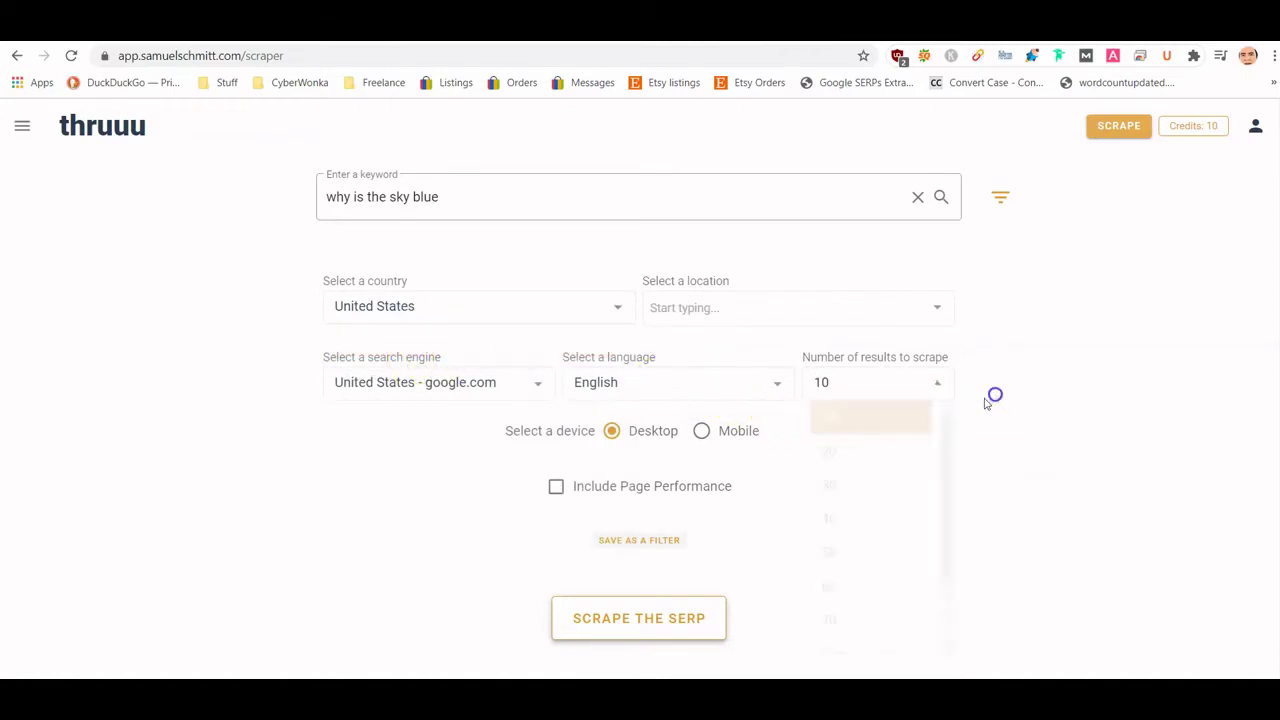
click(555, 486)
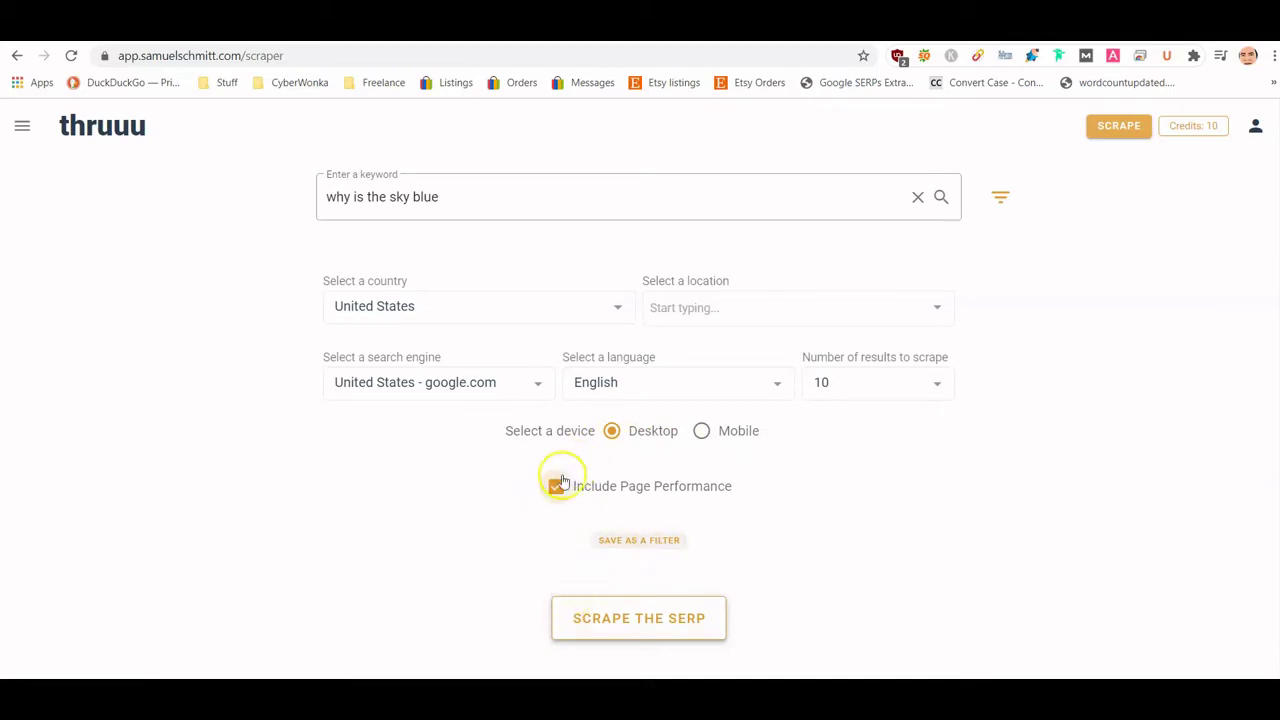
click(637, 628)
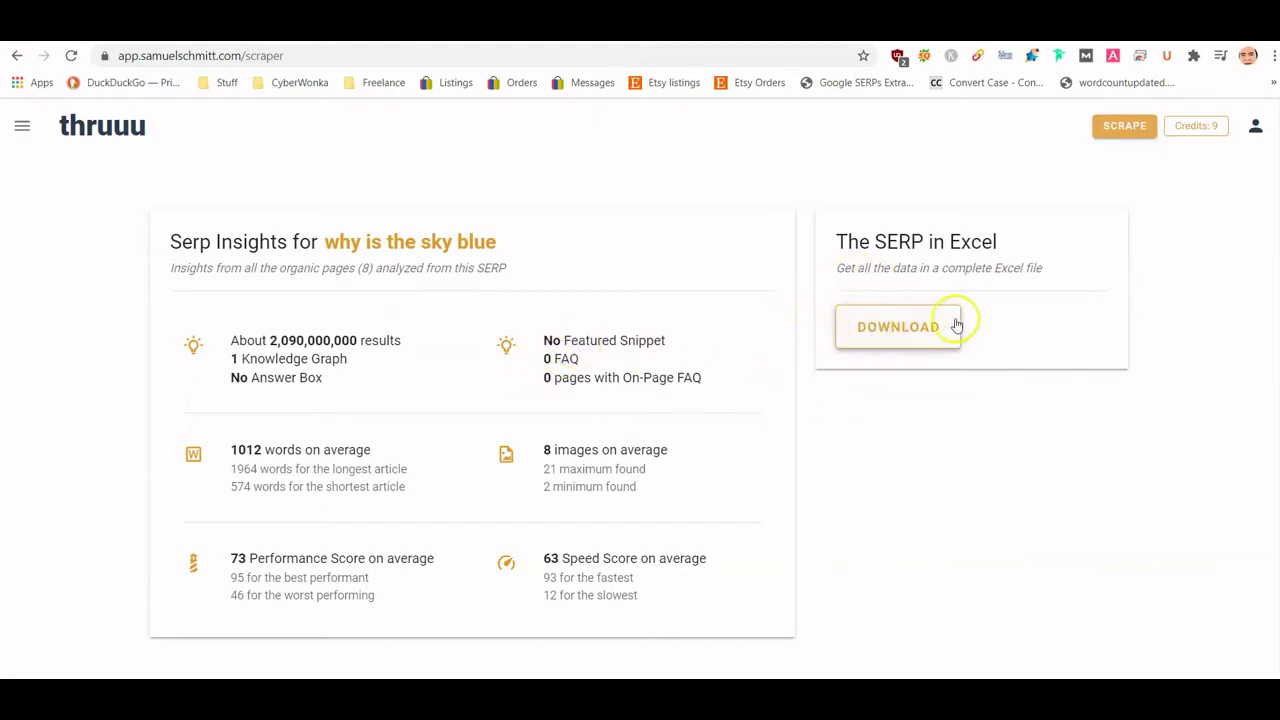
Highlight the 2,090,000,000 results figure and the 1012 words average
scroll(190, 330, down, 1)
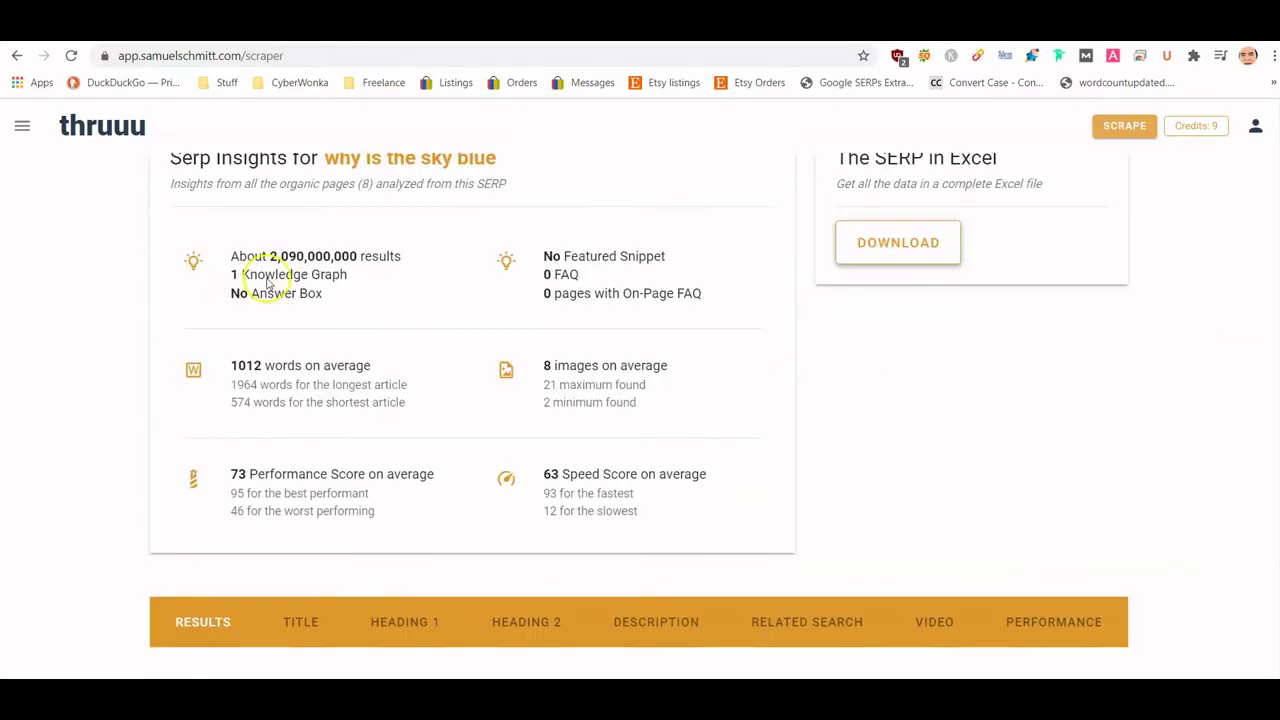
drag(257, 255, 344, 262)
drag(234, 366, 300, 359)
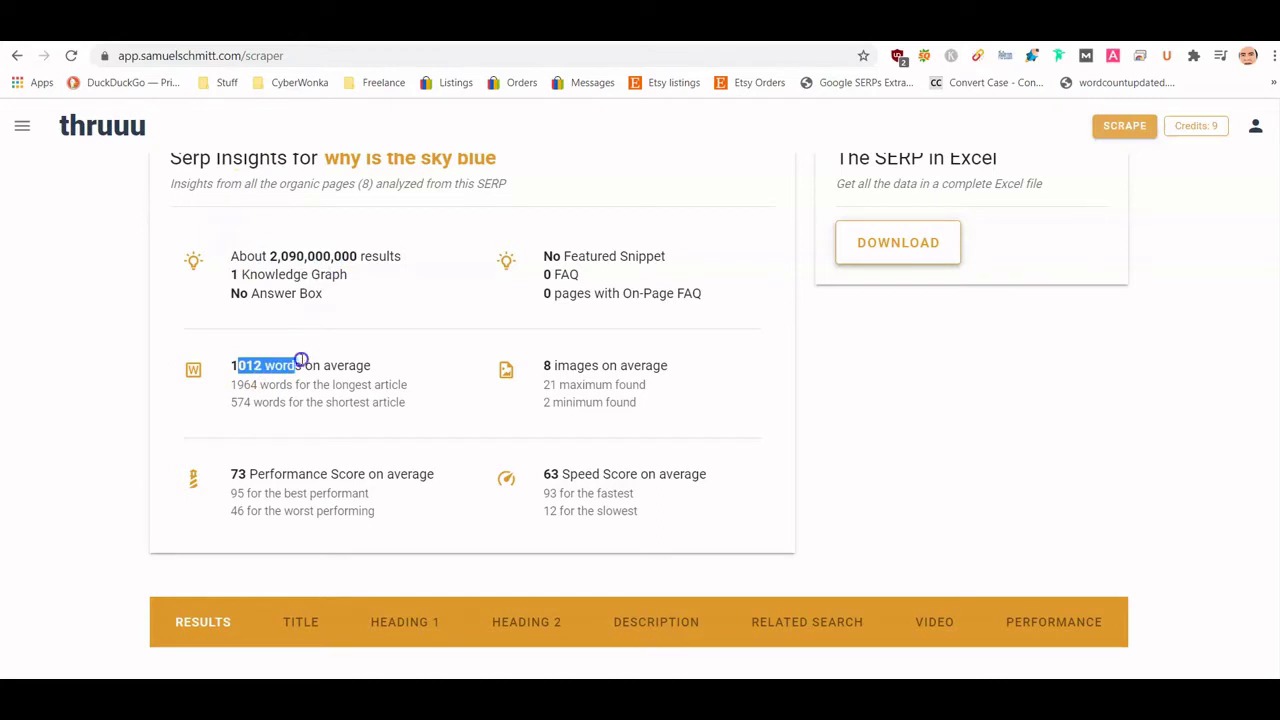
click(306, 360)
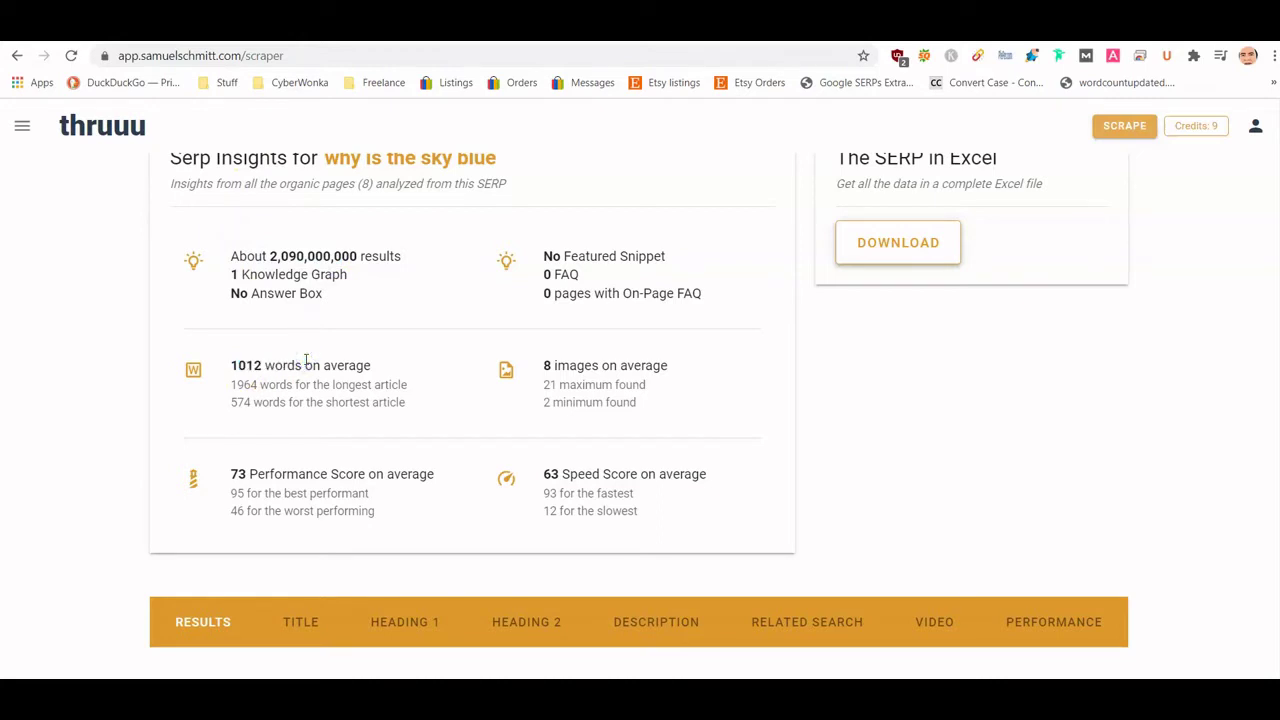
drag(233, 366, 286, 368)
click(297, 369)
click(276, 367)
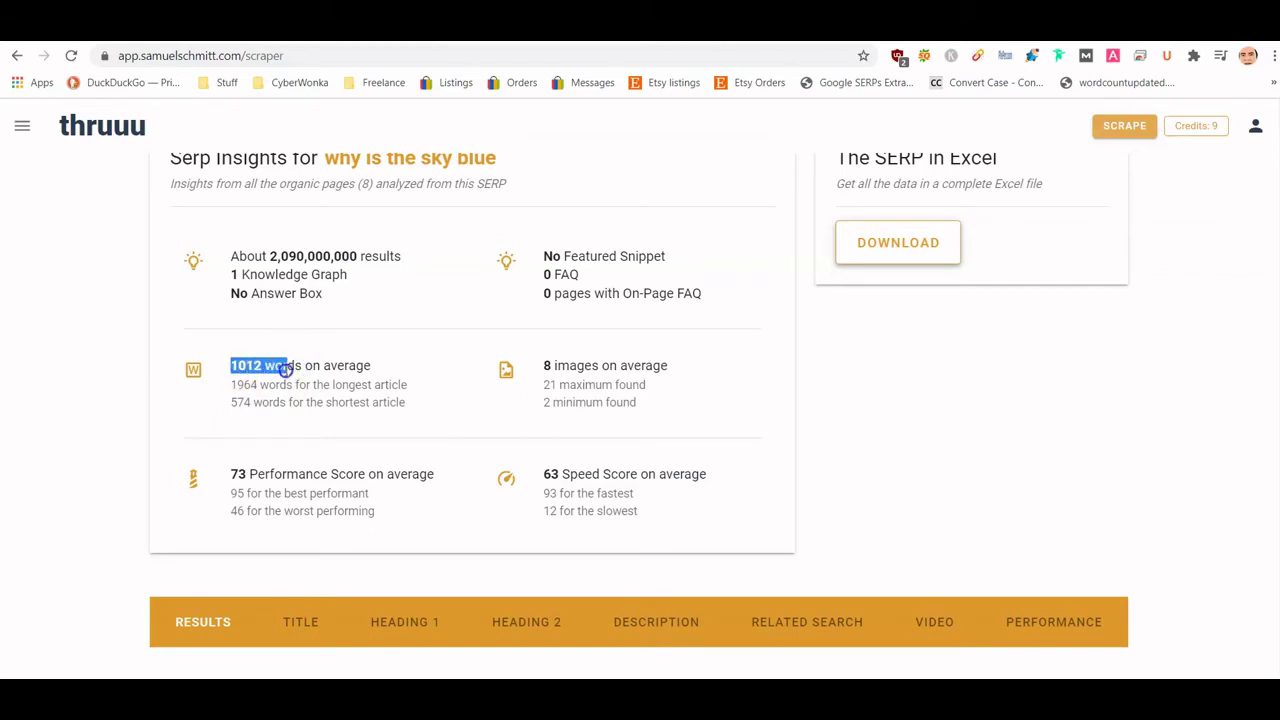
click(286, 369)
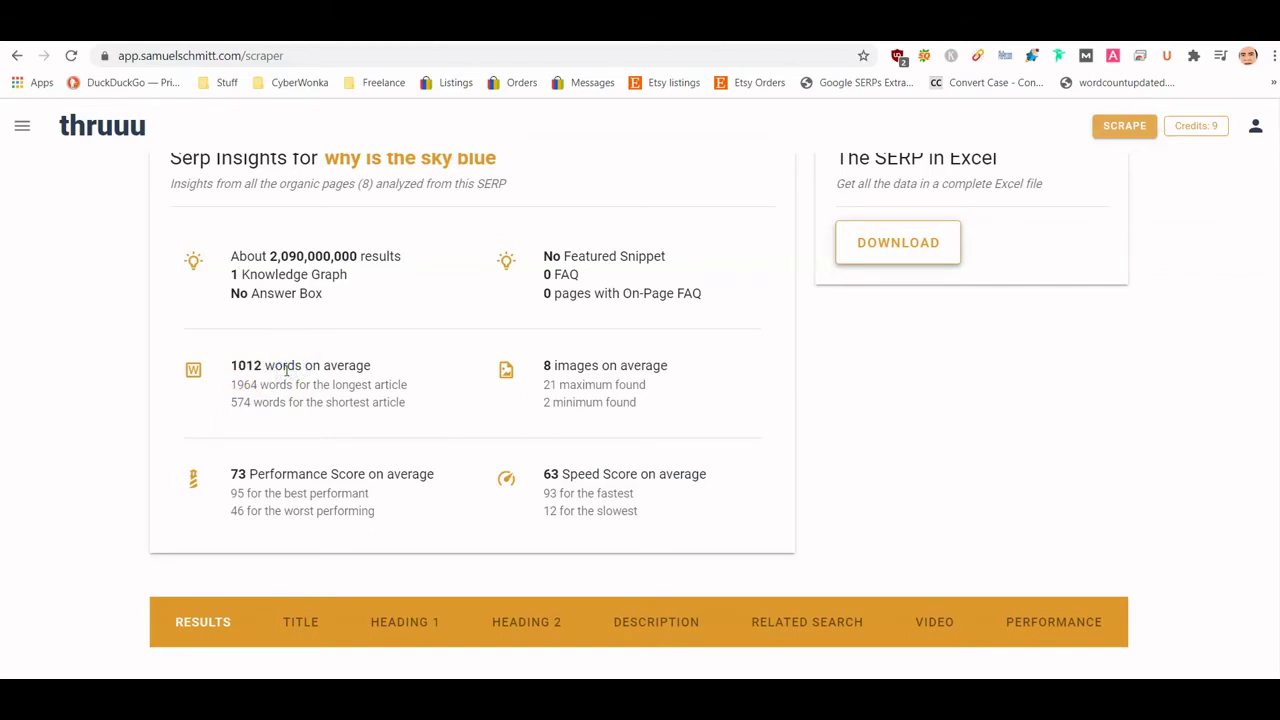
drag(286, 369, 294, 363)
click(294, 363)
click(302, 364)
Highlight the Performance Score, 63 Speed Score and 8 images on average, then scroll to results
scroll(290, 372, down, 1)
drag(232, 392, 362, 391)
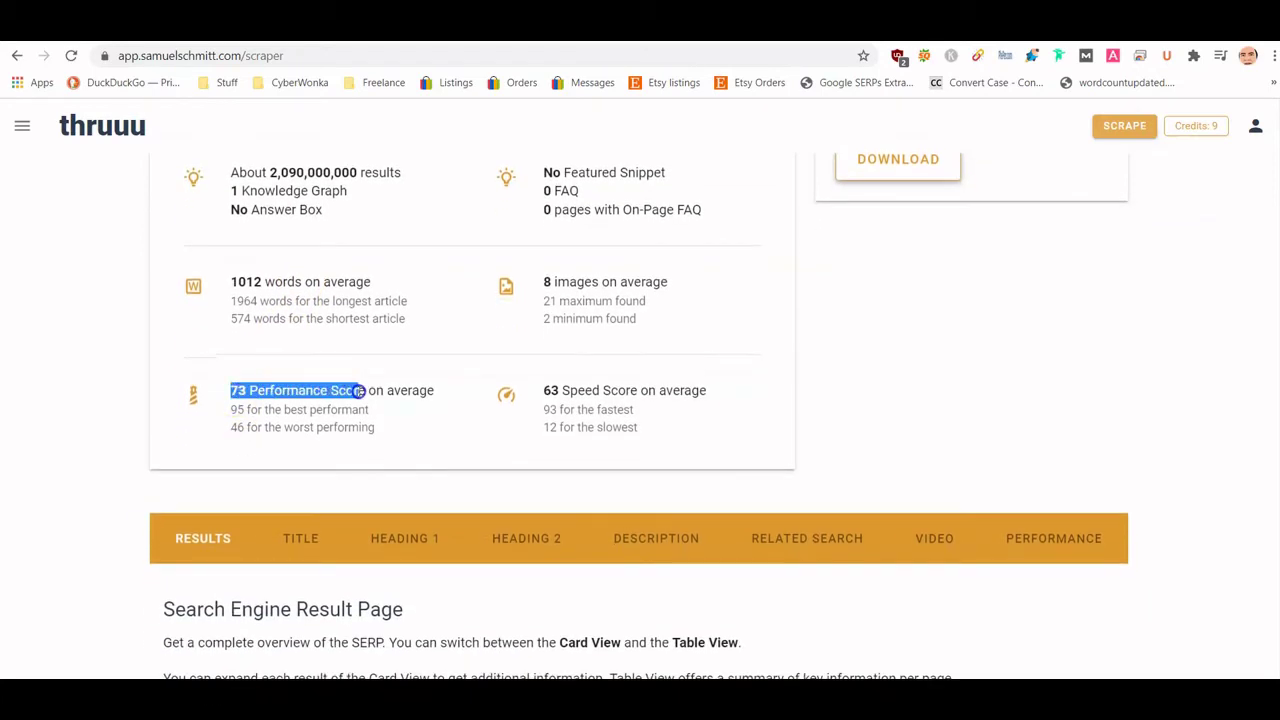
click(229, 371)
drag(264, 391, 272, 390)
click(491, 428)
drag(548, 393, 590, 397)
click(576, 393)
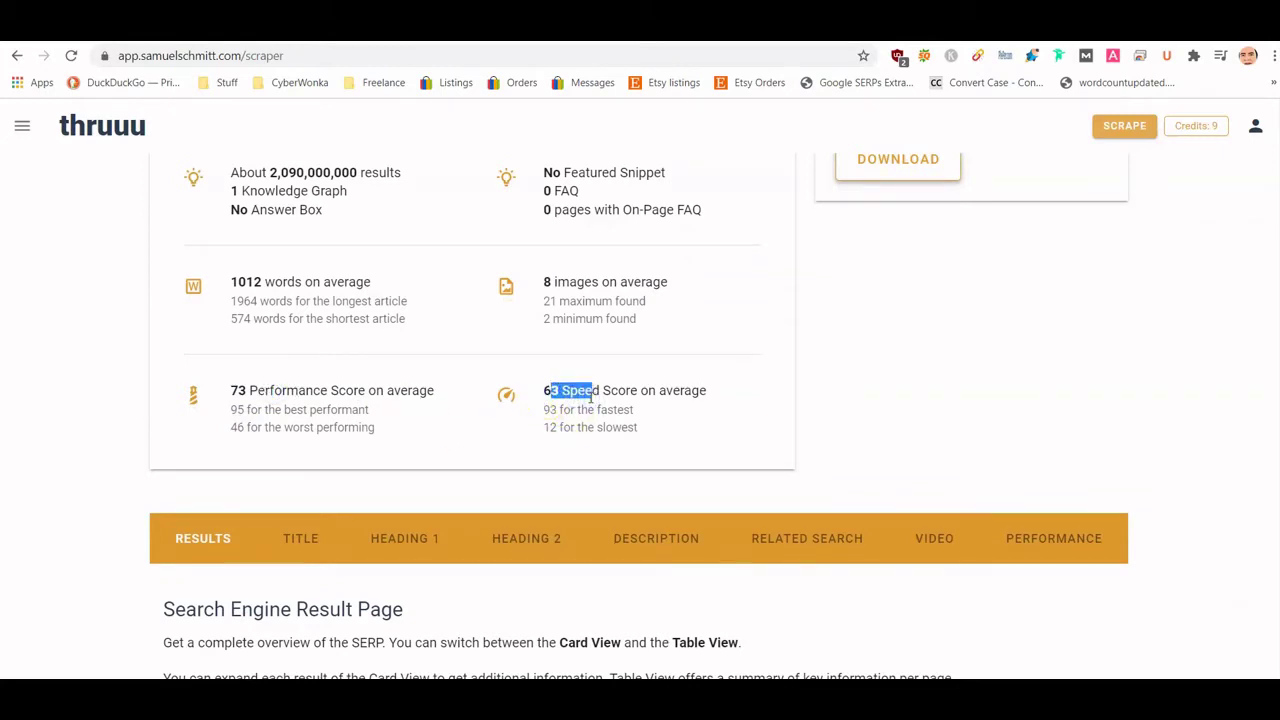
drag(590, 397, 587, 284)
click(580, 282)
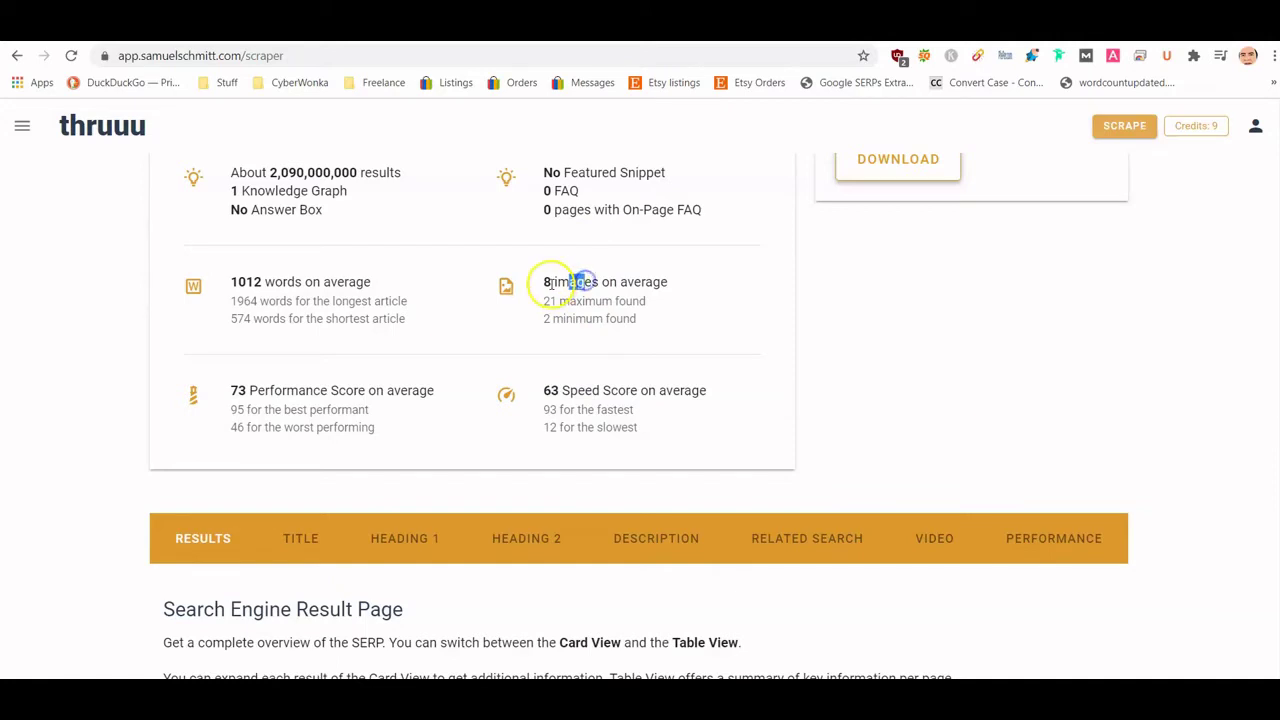
drag(551, 282, 643, 282)
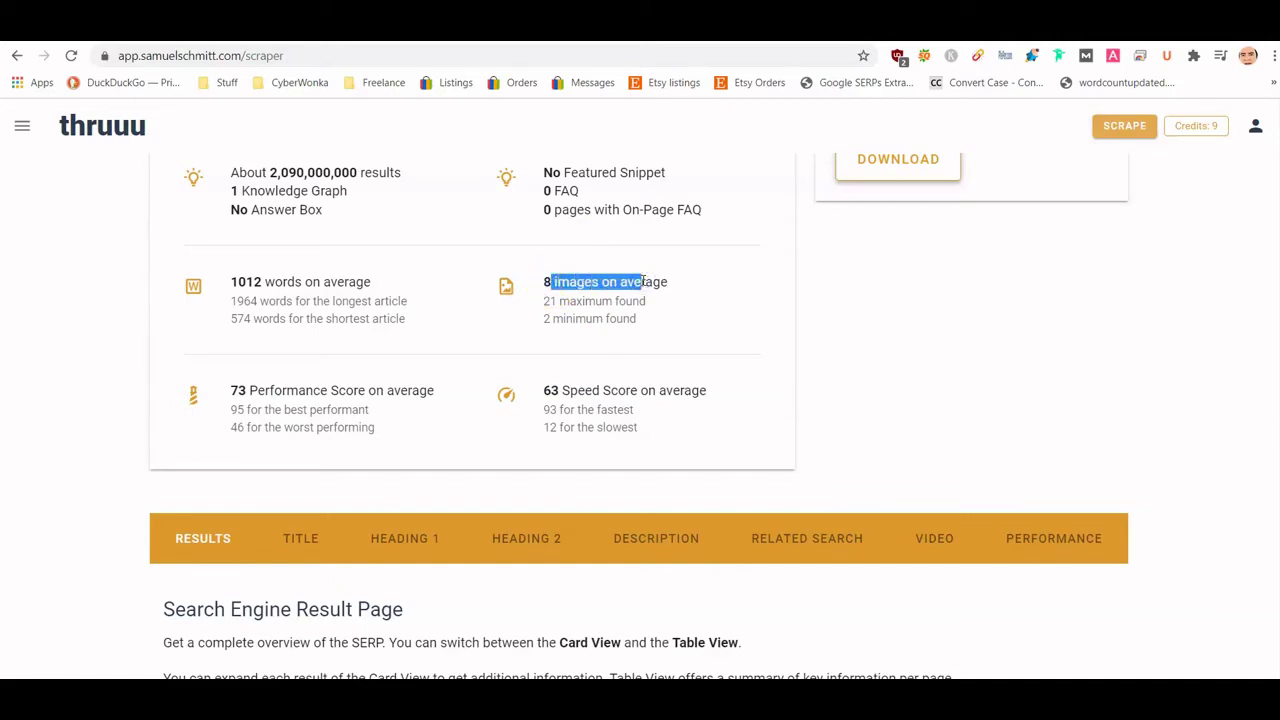
scroll(643, 282, down, 3)
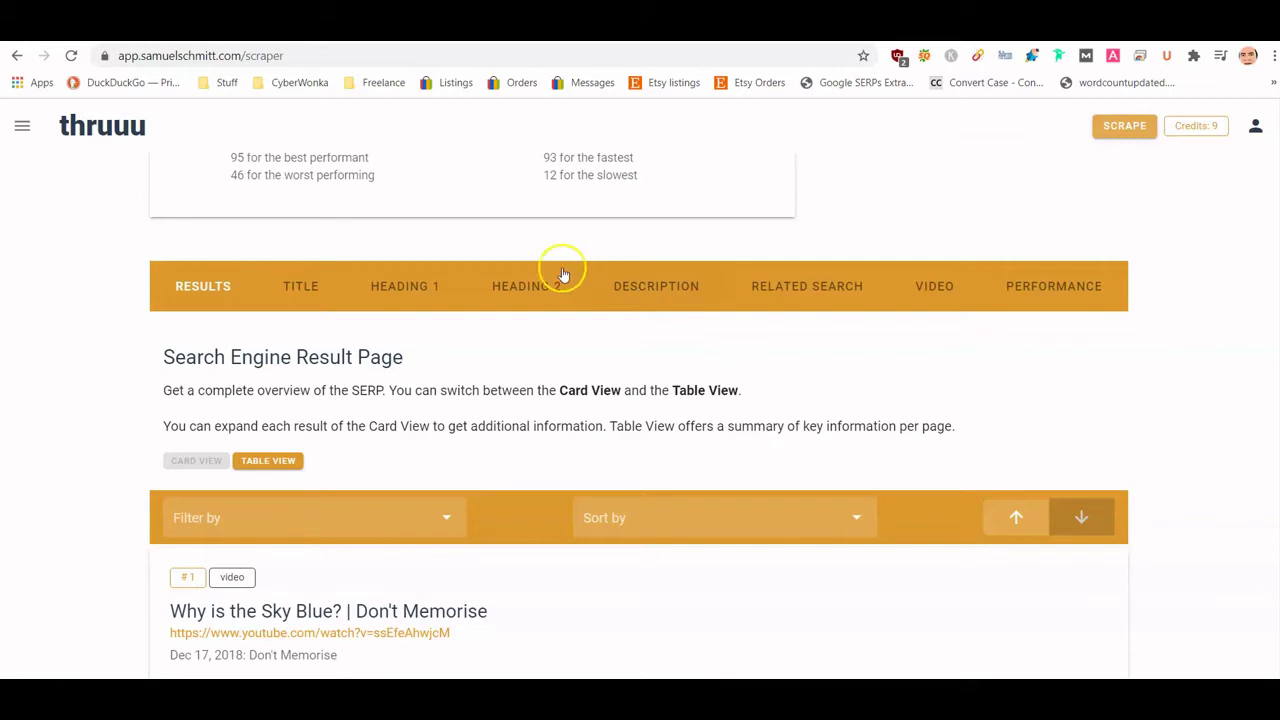
scroll(480, 266, down, 2)
scroll(290, 240, down, 2)
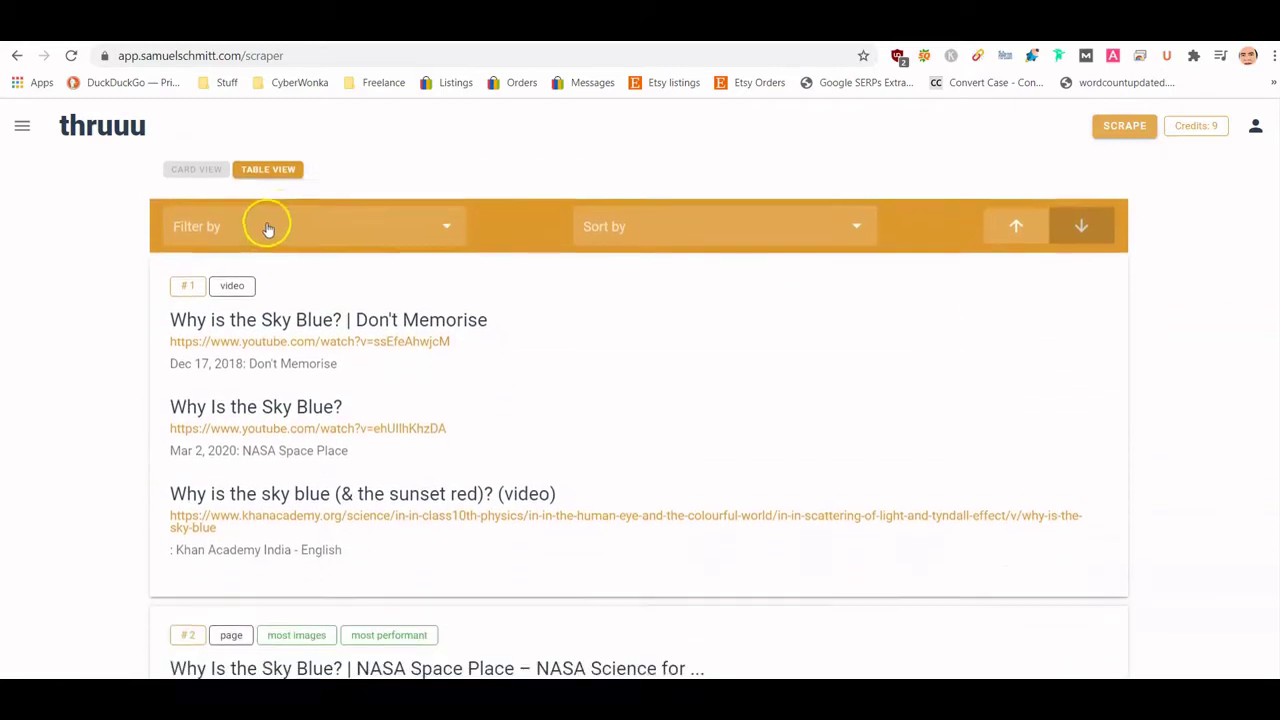
scroll(275, 200, up, 2)
click(263, 293)
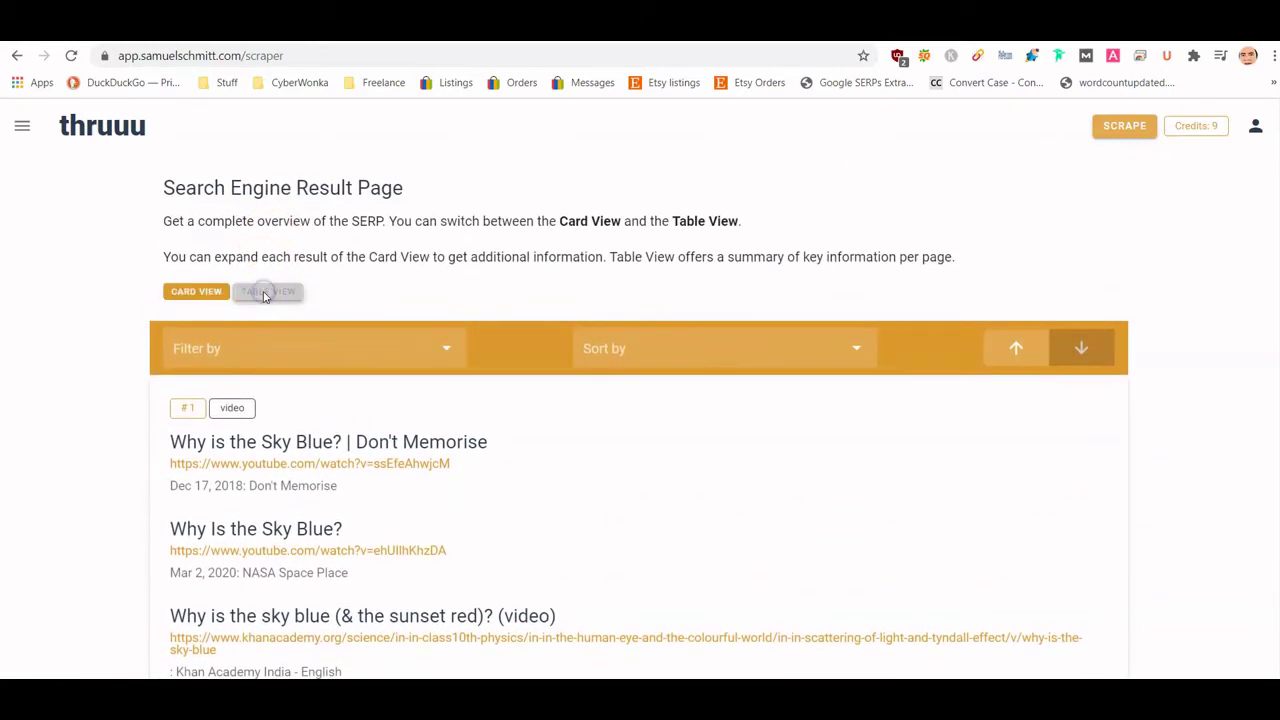
click(188, 292)
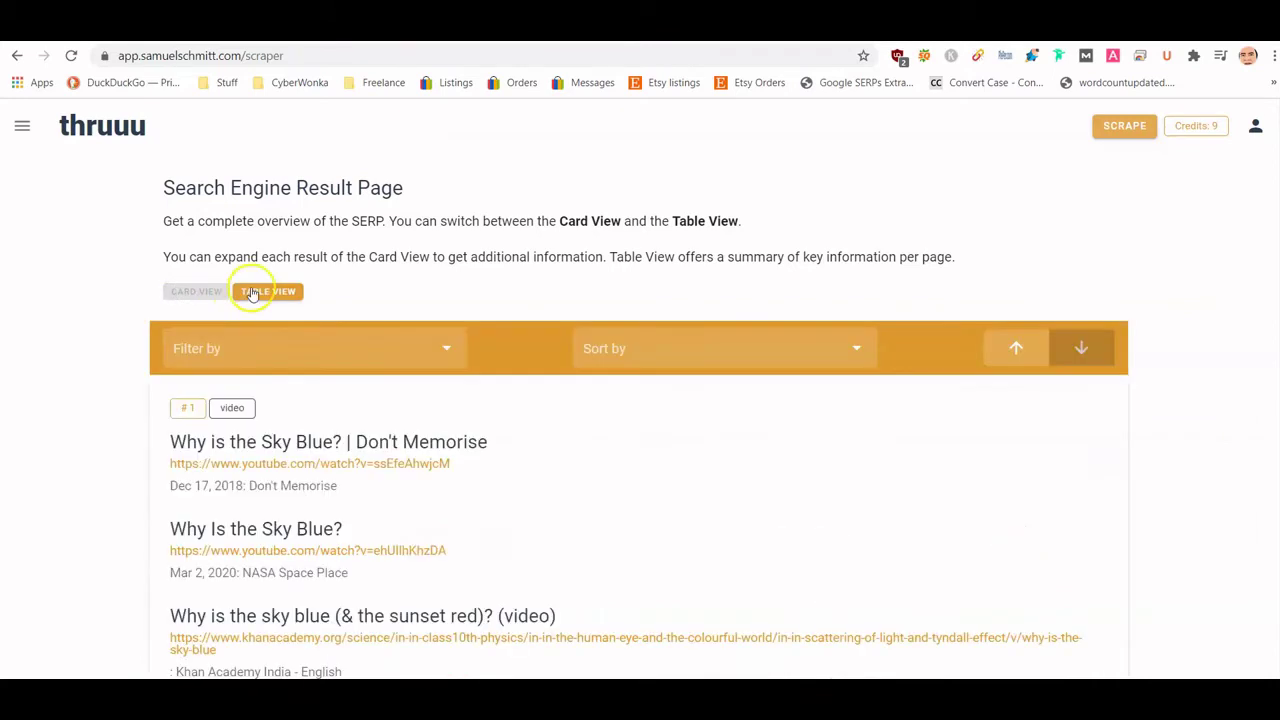
scroll(714, 331, down, 1)
click(731, 273)
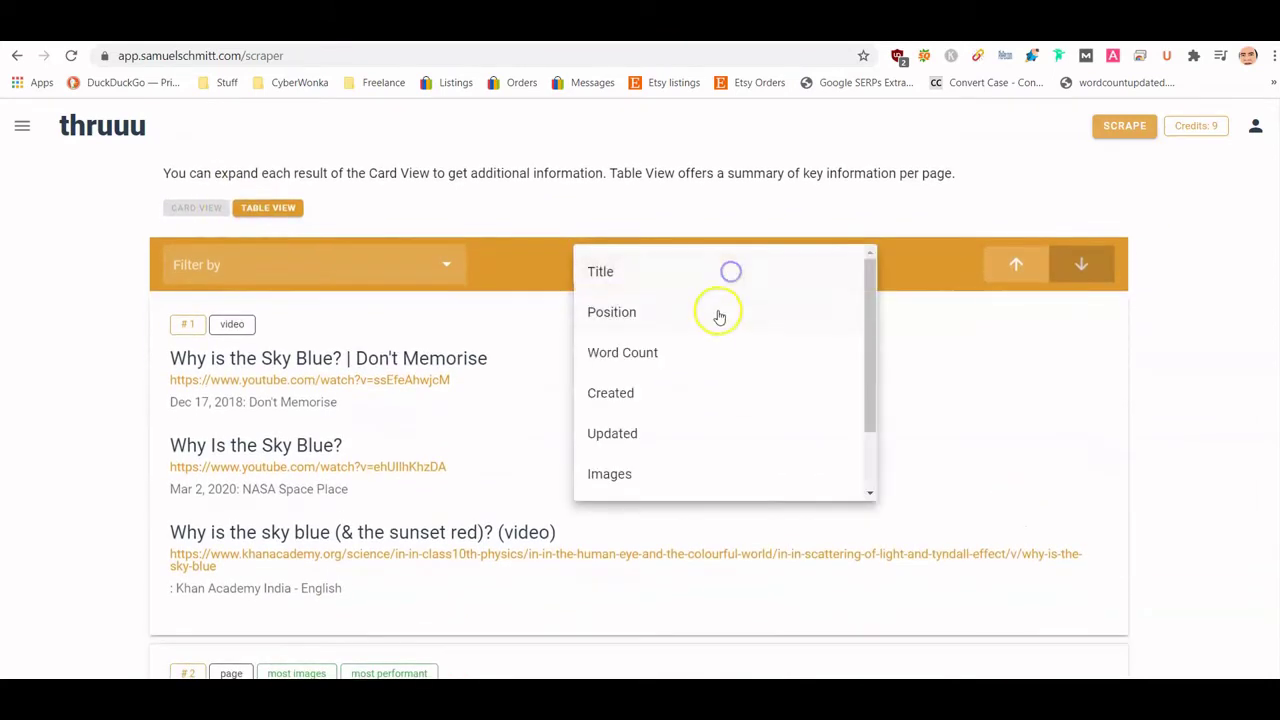
click(57, 371)
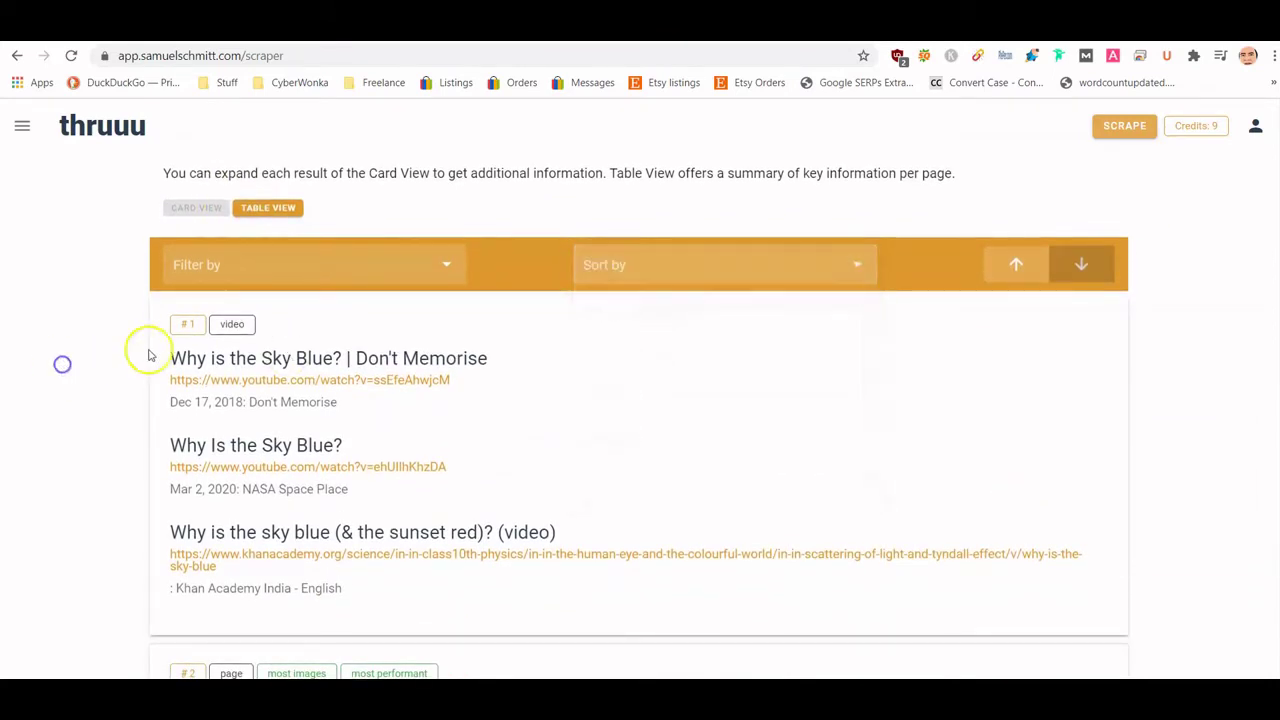
scroll(334, 340, down, 4)
scroll(334, 343, up, 3)
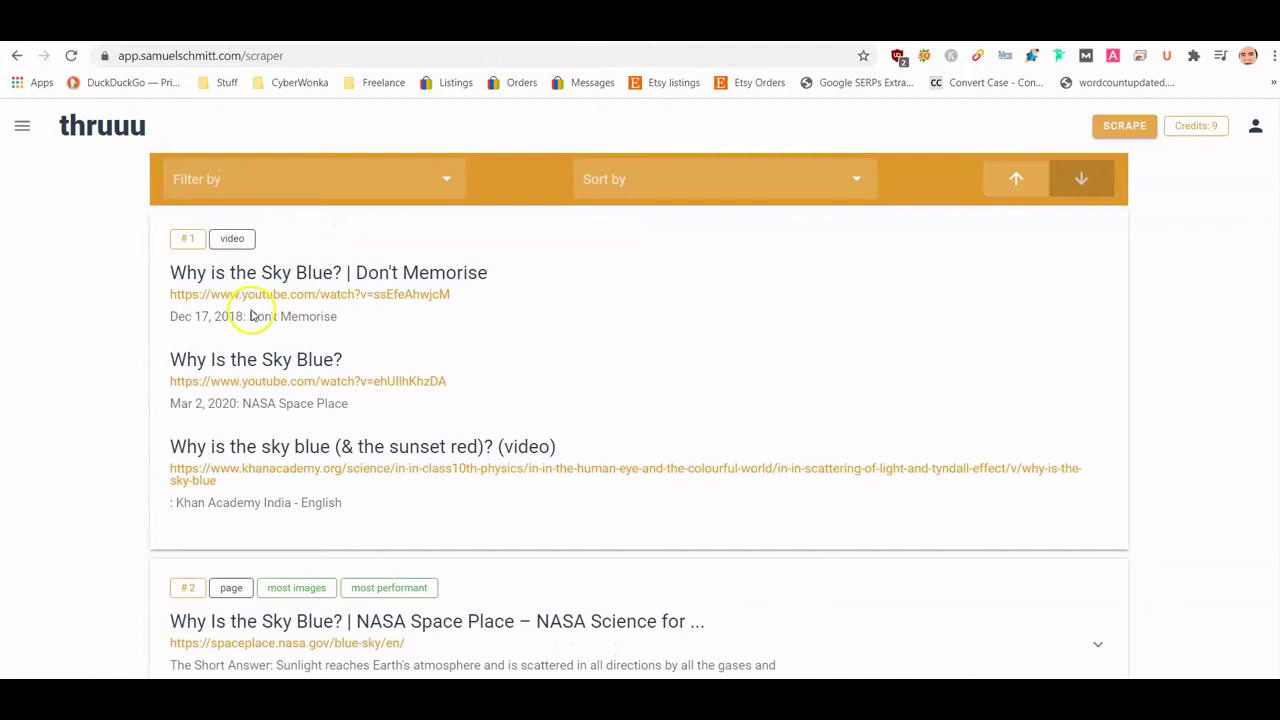
scroll(235, 346, down, 1)
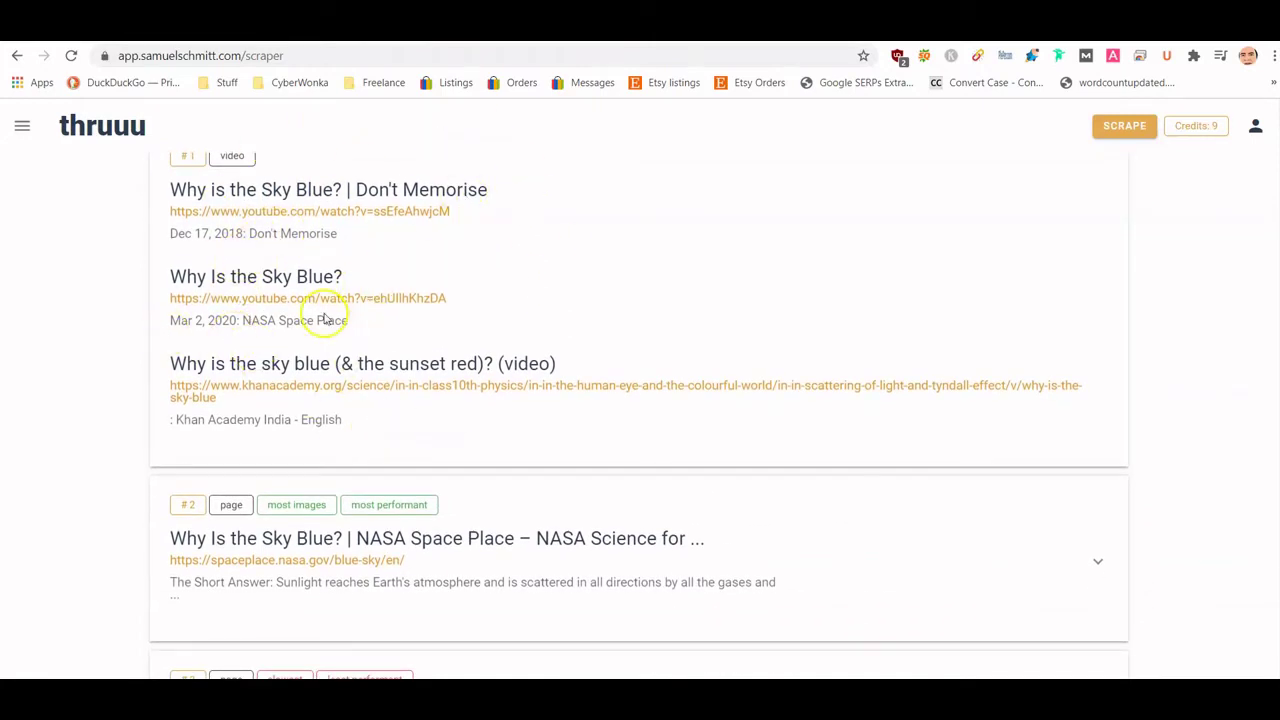
scroll(290, 280, up, 1)
scroll(240, 300, down, 2)
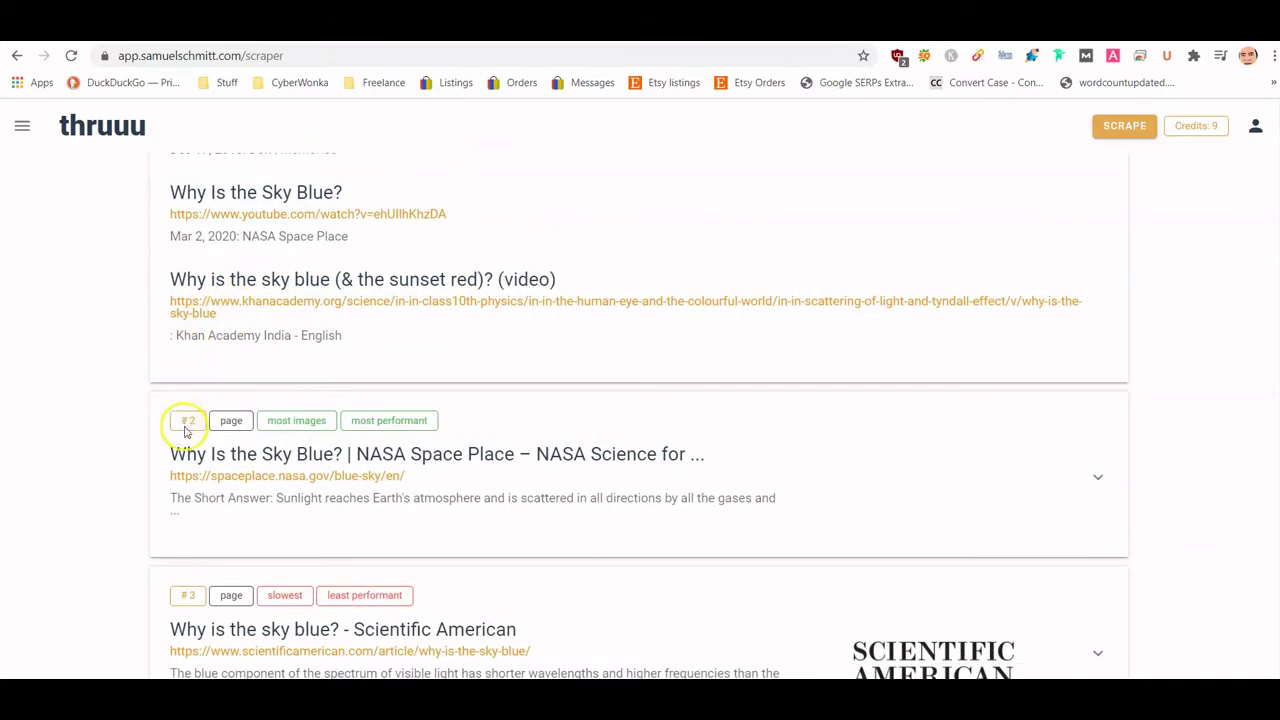
scroll(185, 430, up, 2)
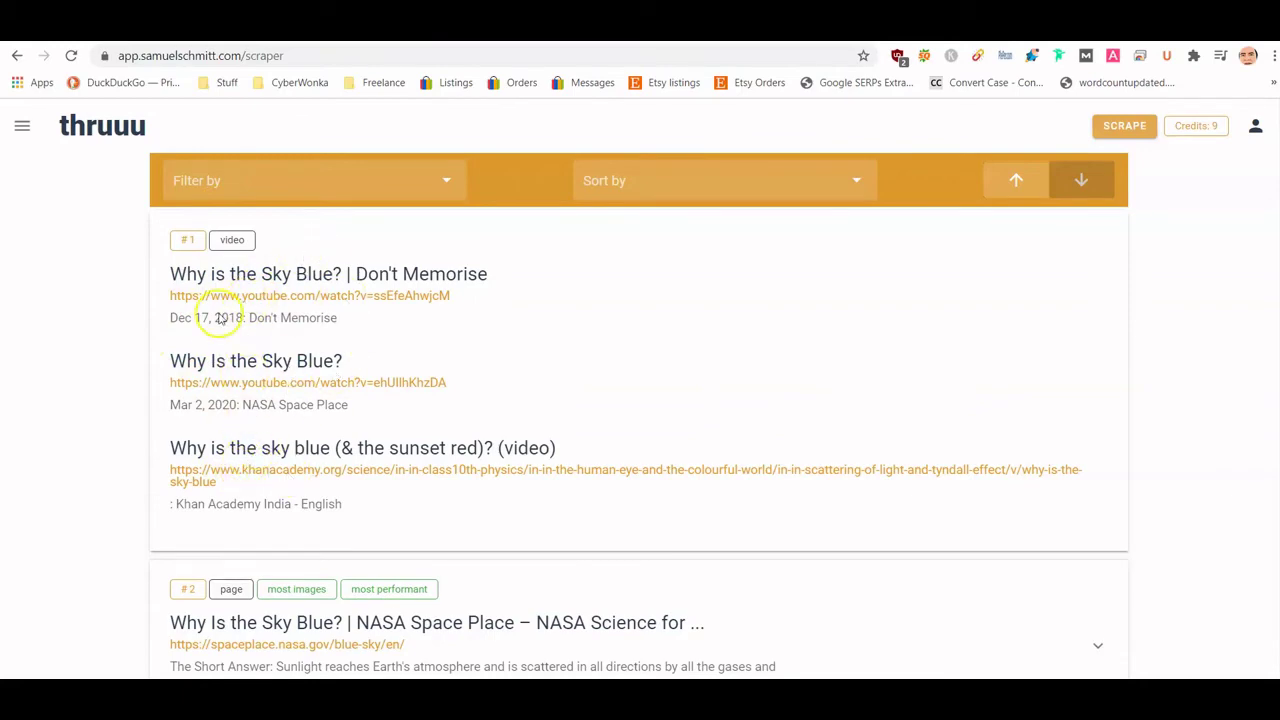
scroll(222, 308, down, 3)
scroll(257, 415, down, 1)
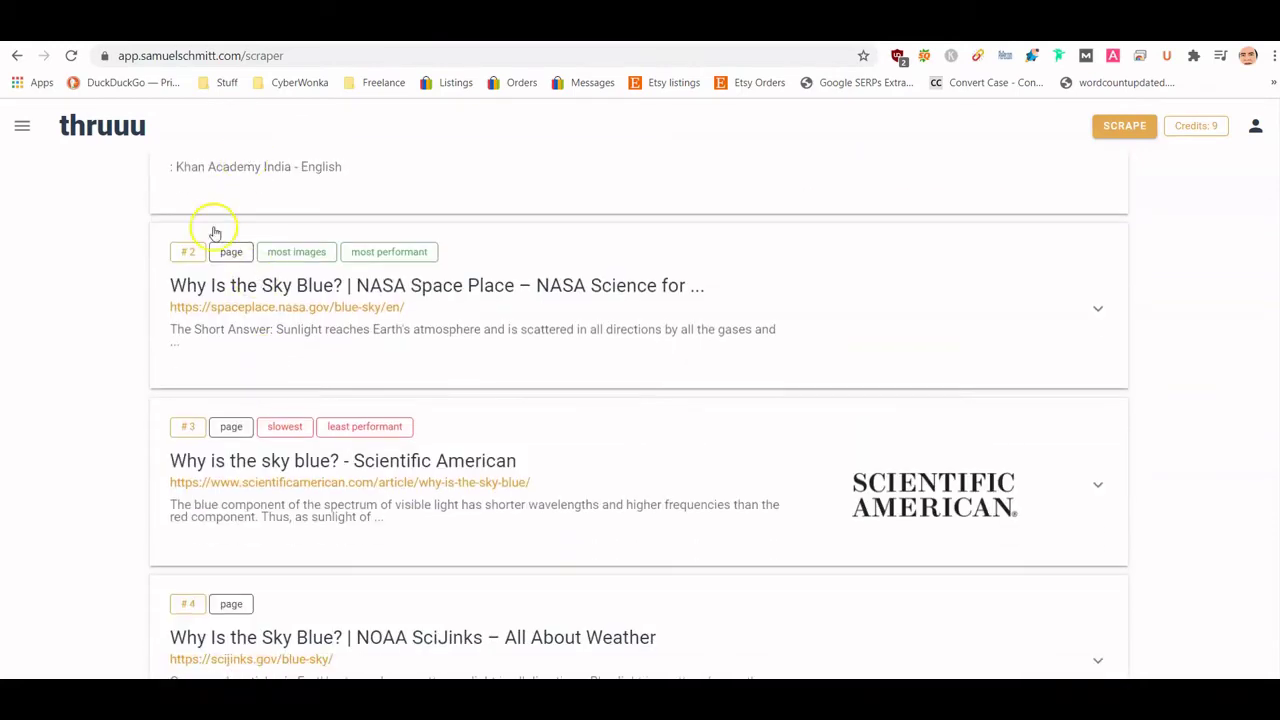
scroll(211, 229, up, 4)
scroll(278, 430, down, 2)
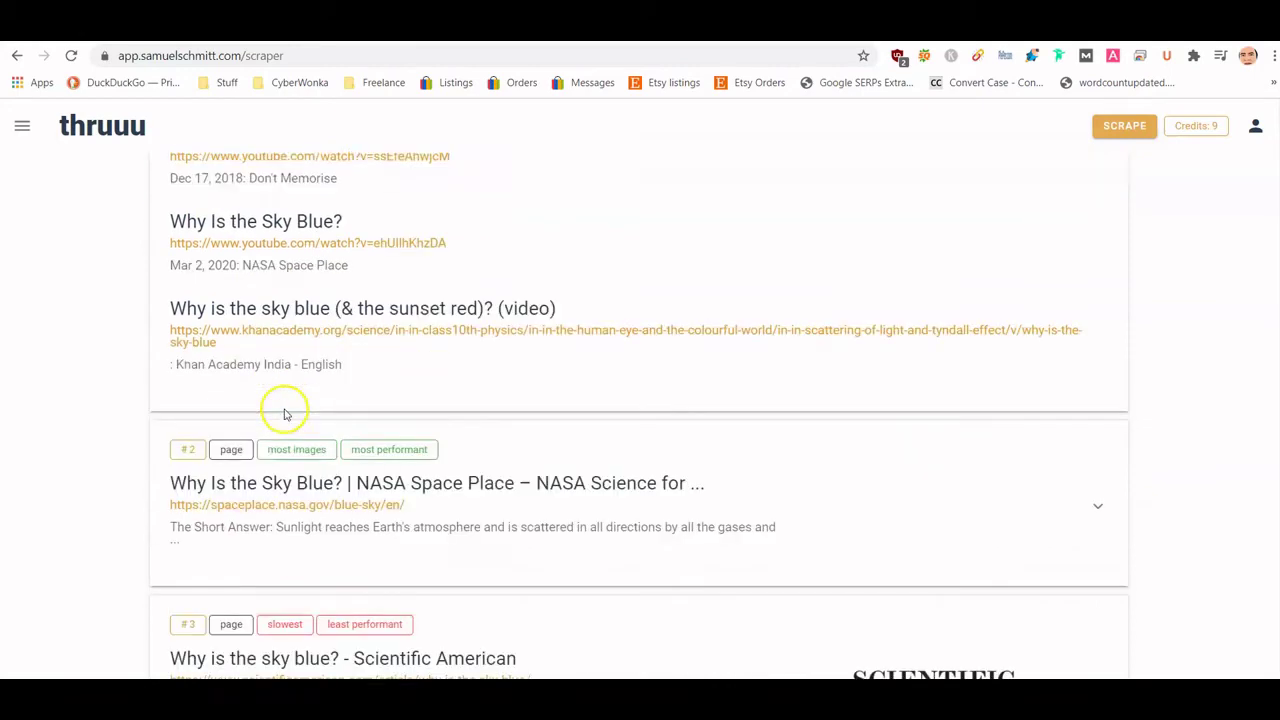
scroll(286, 400, up, 3)
scroll(240, 340, down, 4)
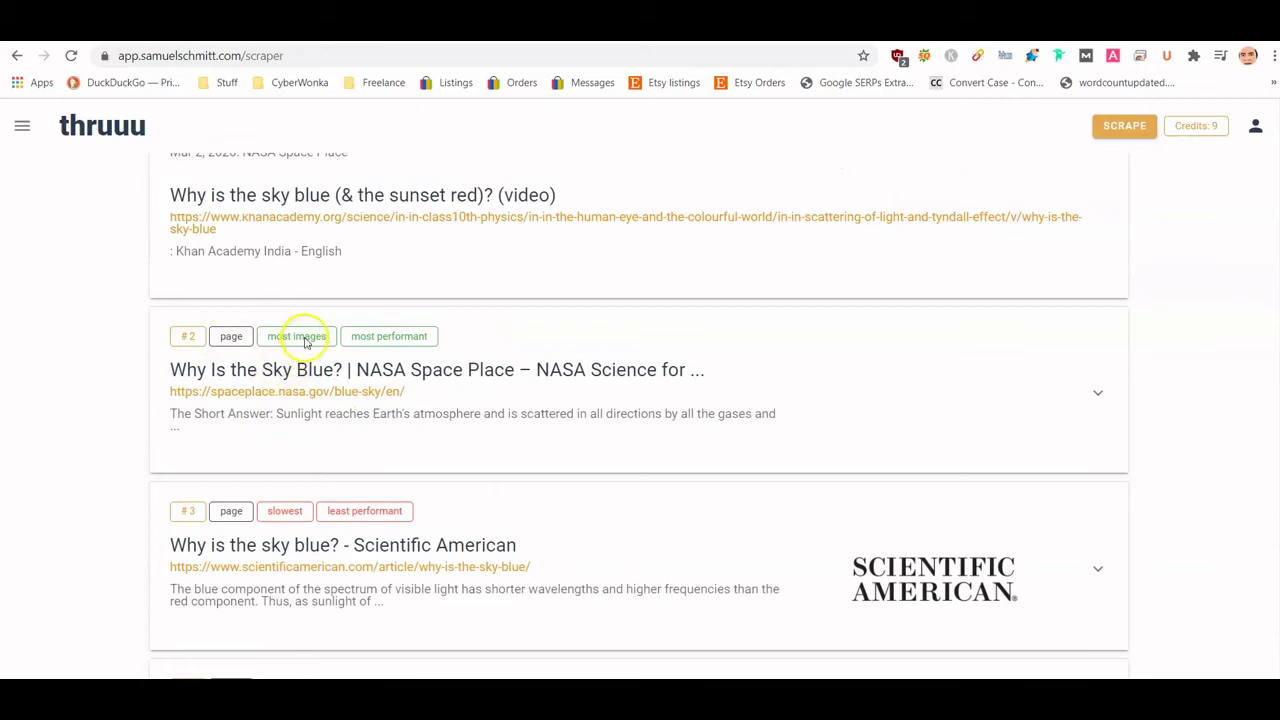
scroll(397, 338, down, 4)
scroll(380, 580, up, 5)
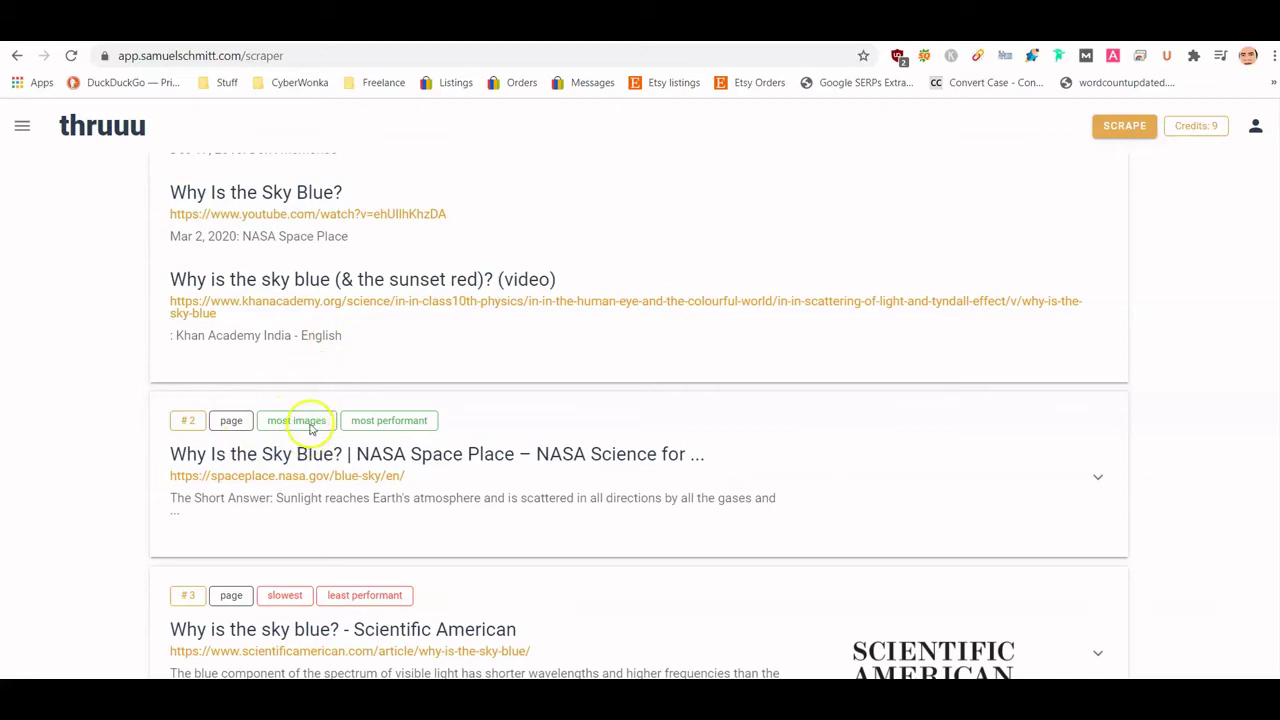
scroll(322, 320, up, 2)
scroll(327, 314, down, 2)
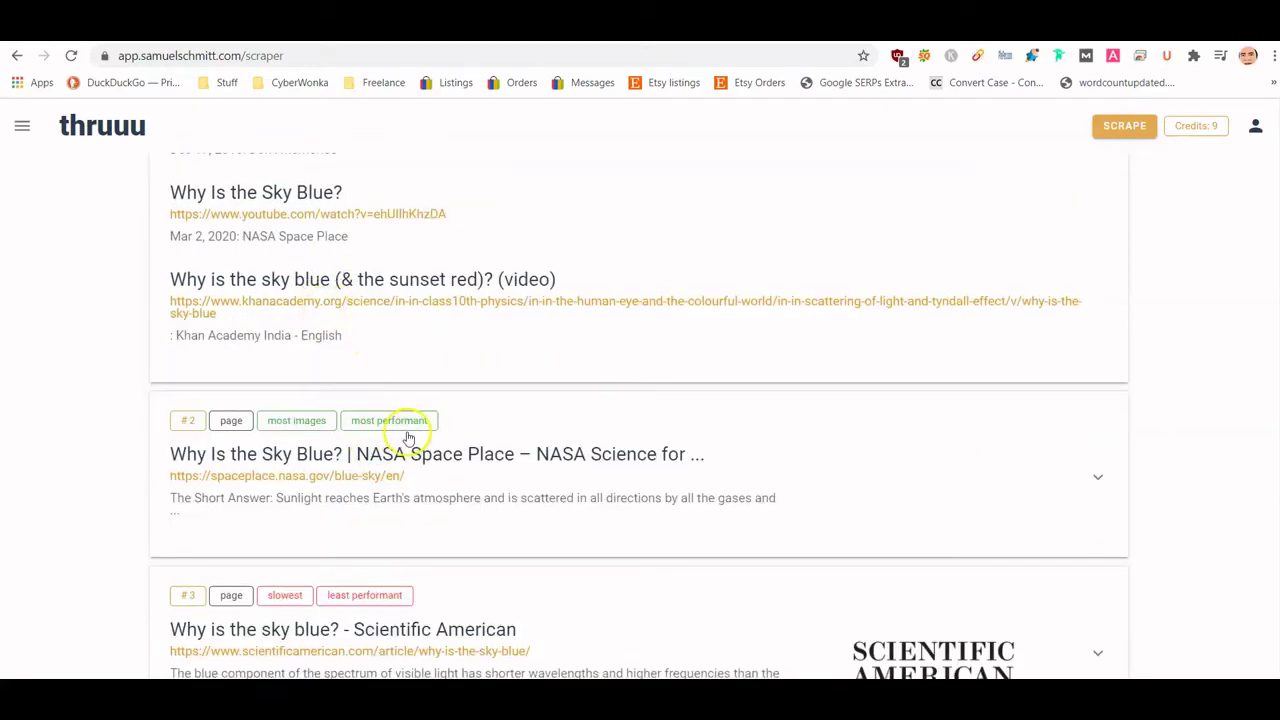
scroll(408, 436, up, 1)
scroll(400, 434, down, 3)
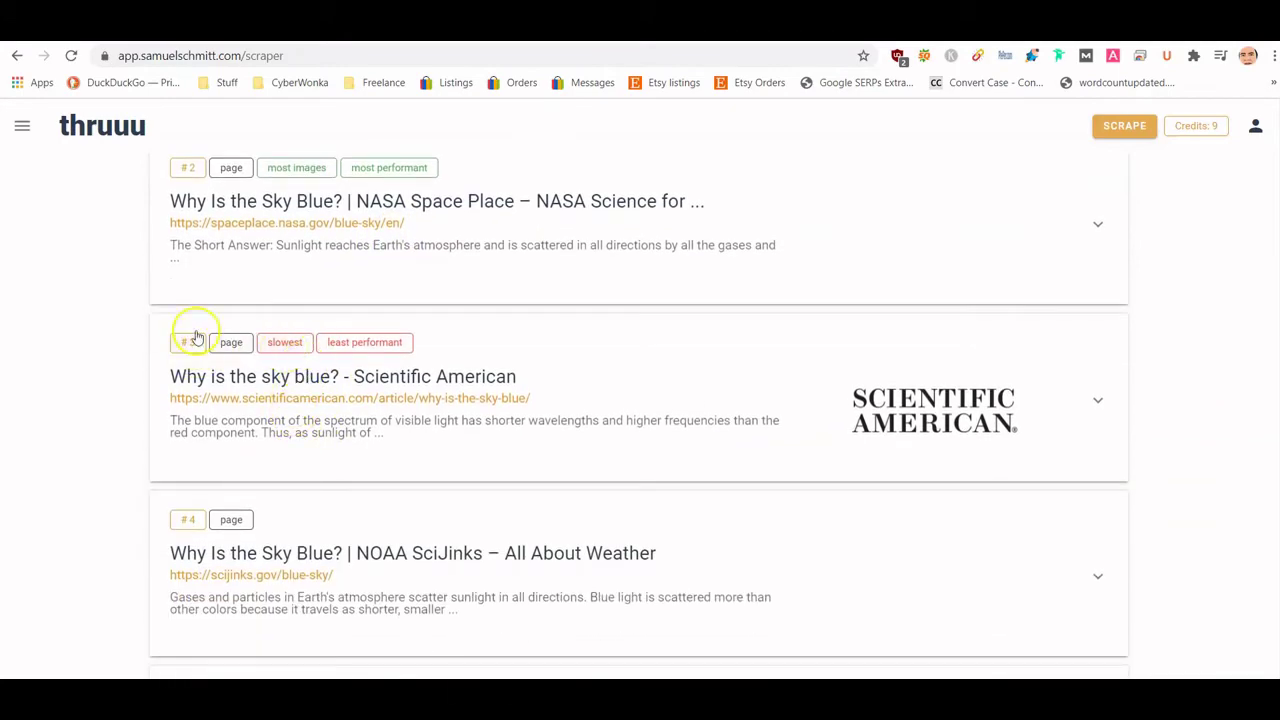
scroll(198, 222, up, 5)
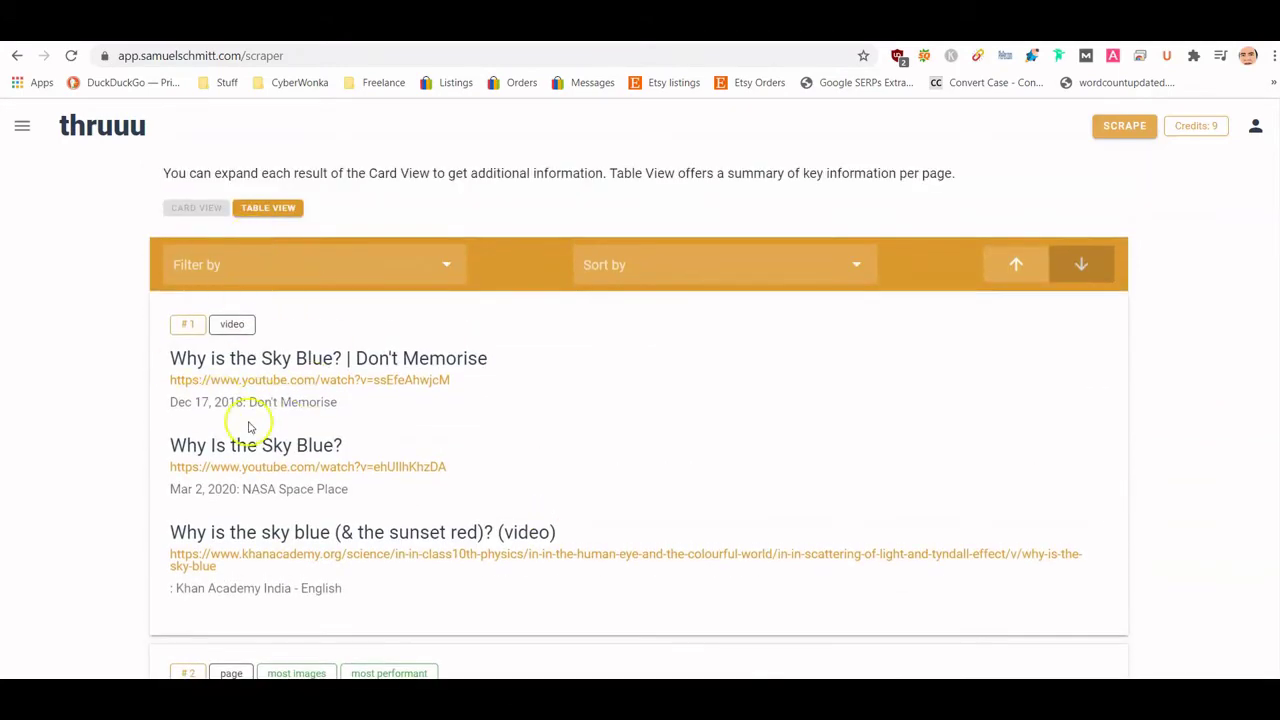
scroll(307, 345, down, 3)
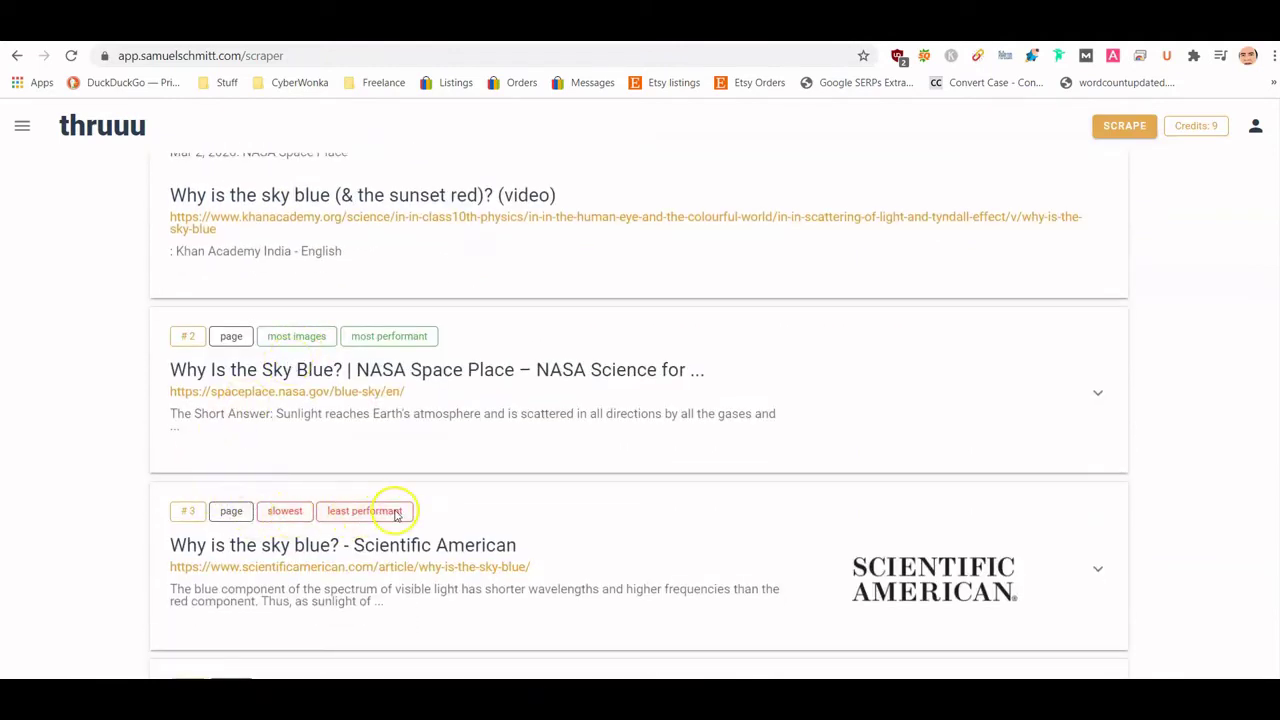
scroll(597, 545, down, 1)
scroll(720, 345, down, 5)
scroll(606, 377, down, 7)
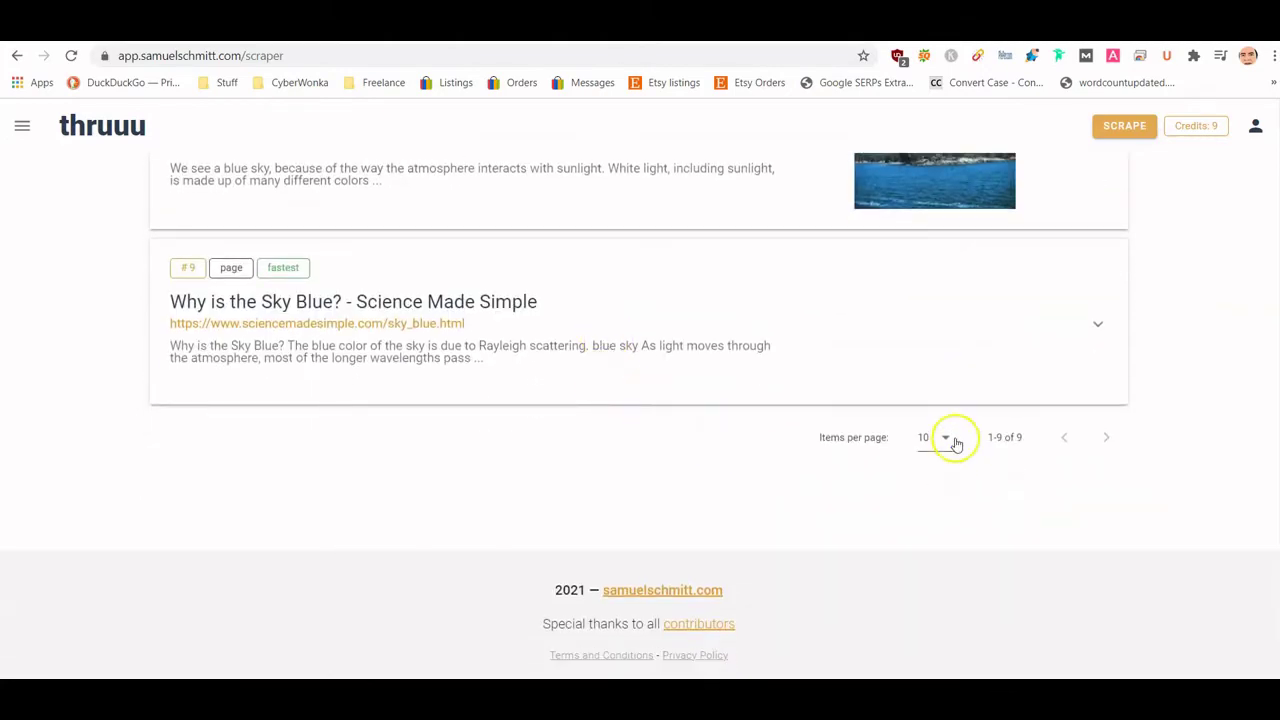
click(954, 441)
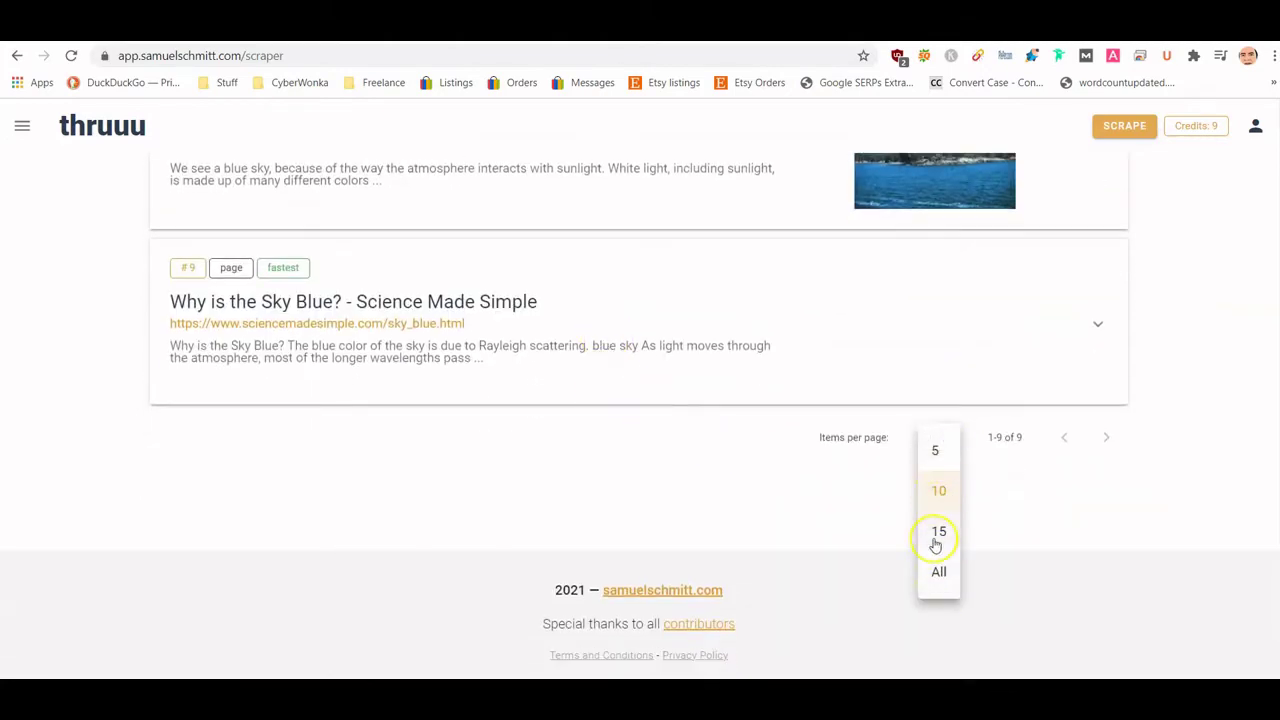
click(723, 489)
scroll(700, 485, up, 12)
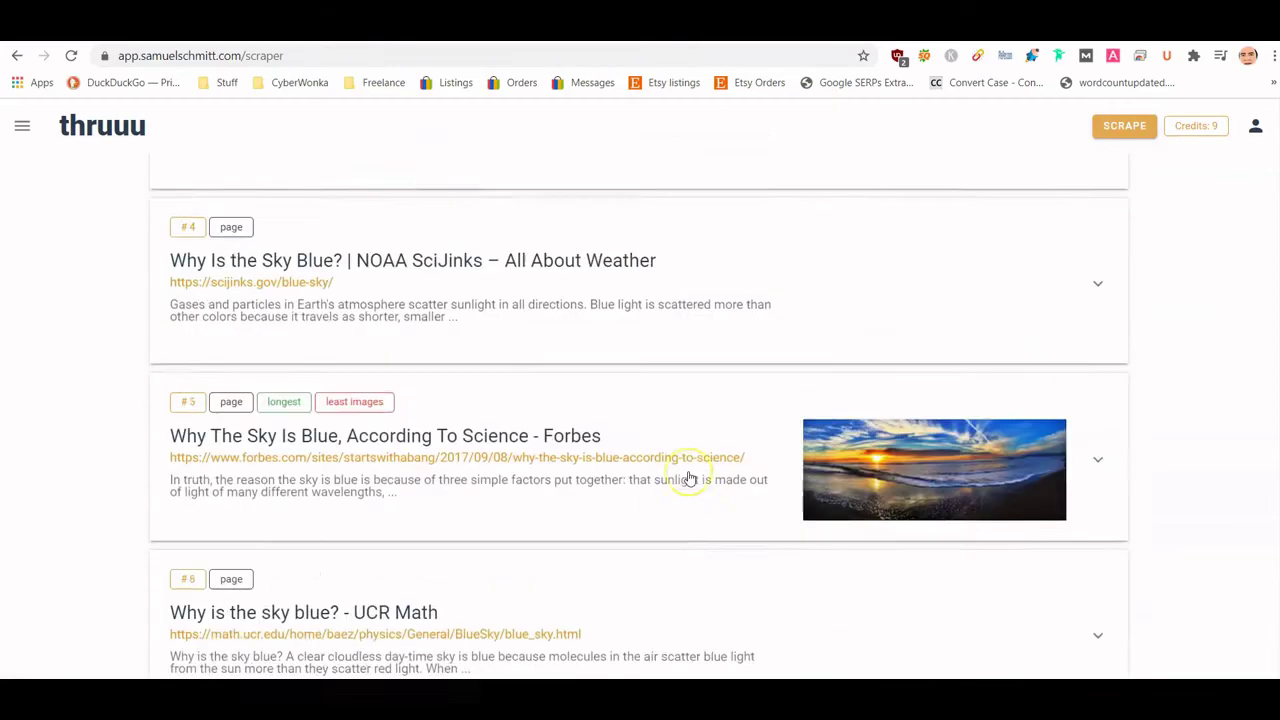
scroll(688, 465, up, 4)
scroll(806, 429, down, 4)
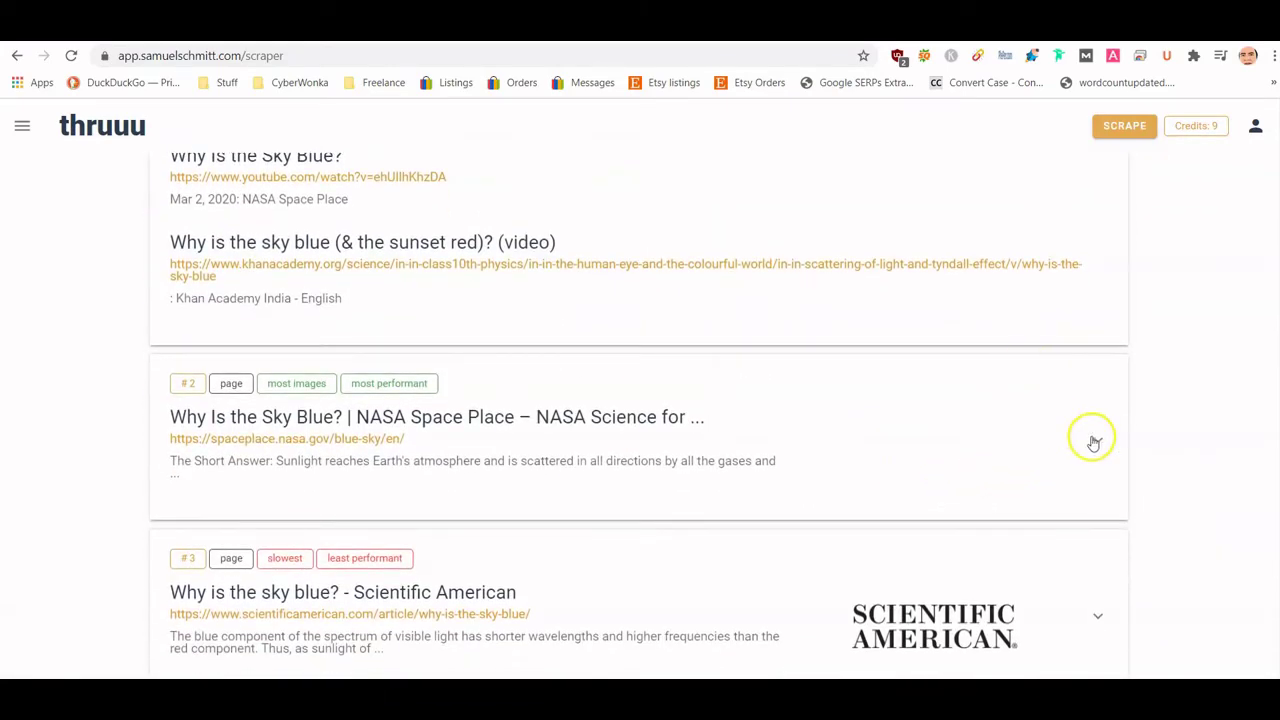
Expand the NASA Space Place result, highlight its Heading 1 and zoom in the page
click(1093, 440)
scroll(837, 334, up, 3)
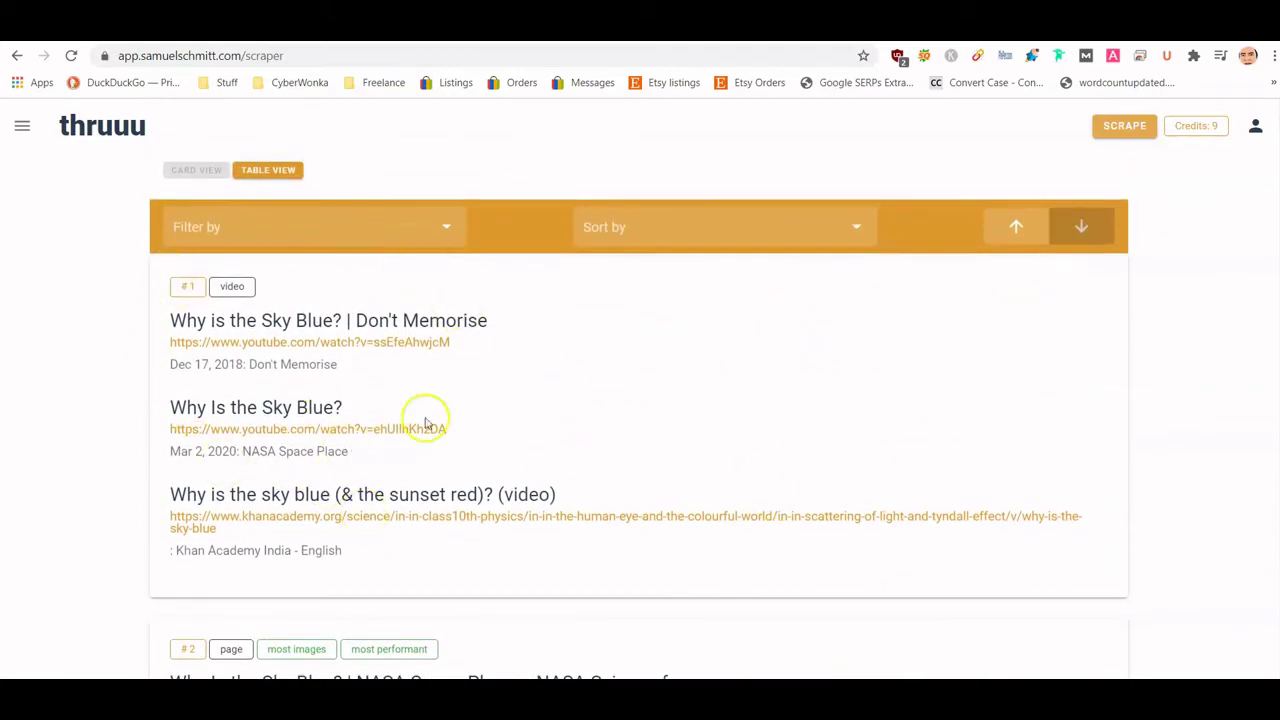
scroll(569, 374, down, 3)
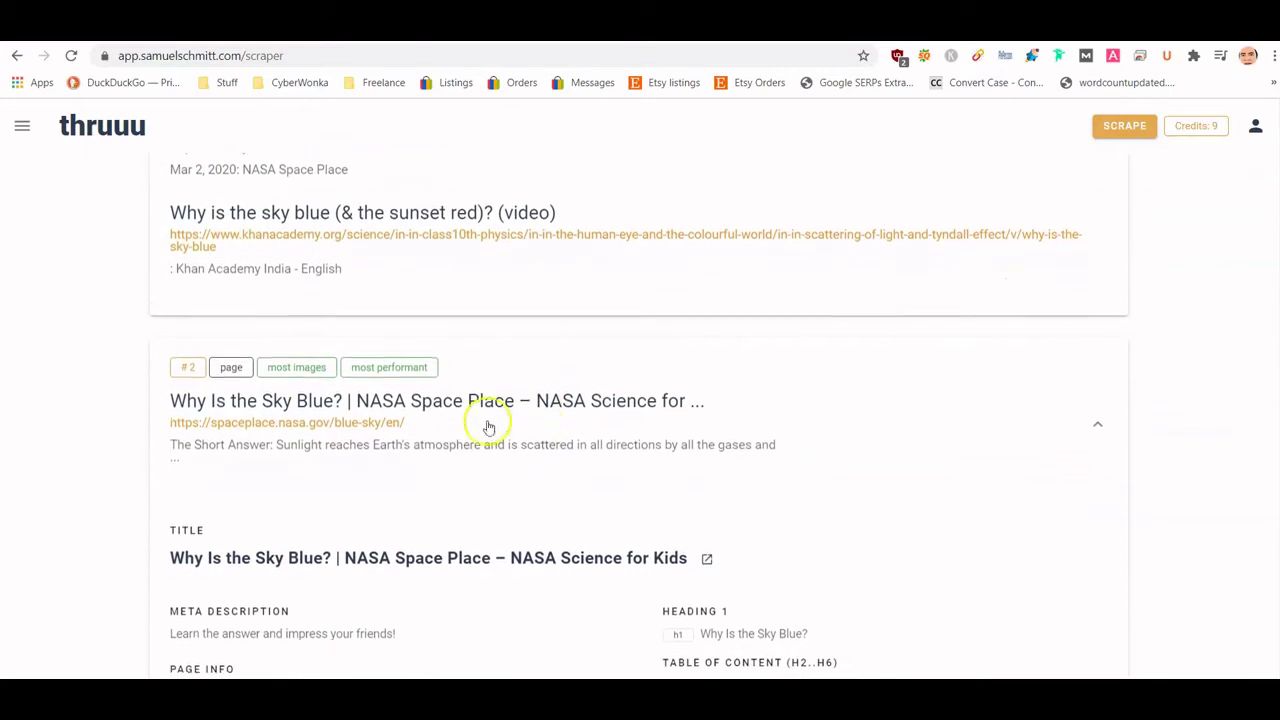
scroll(298, 444, down, 3)
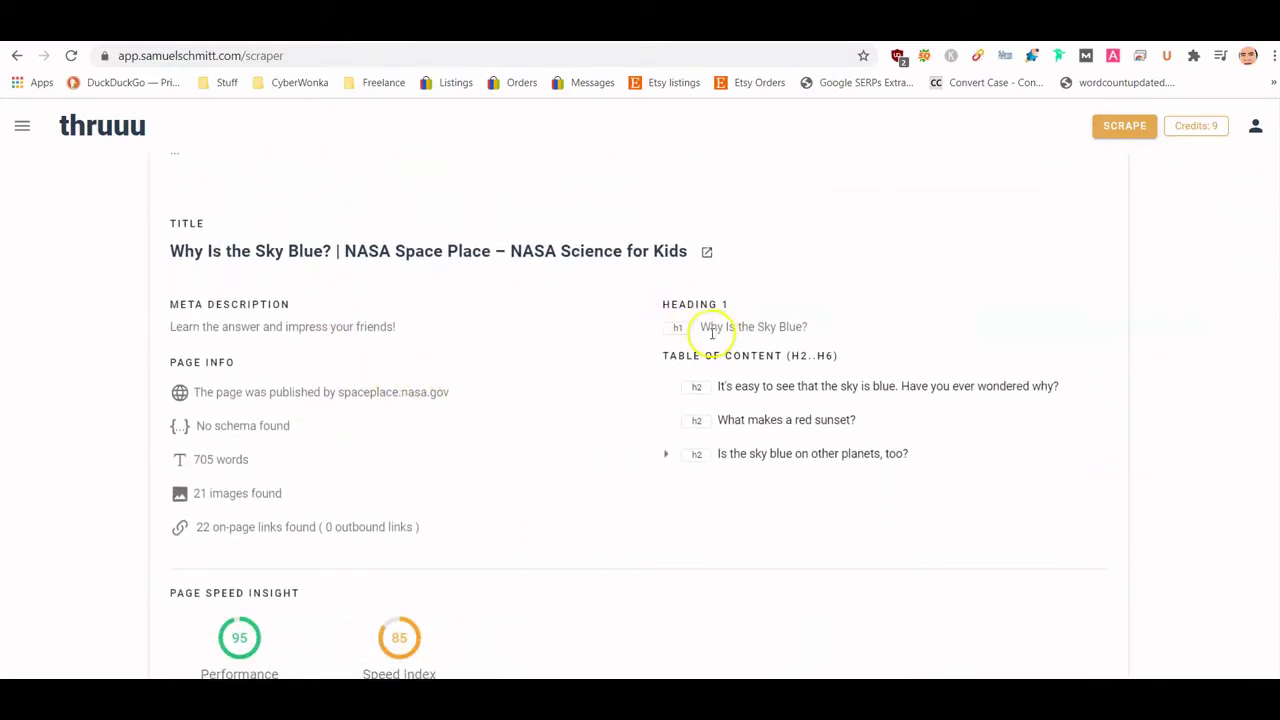
drag(710, 327, 798, 330)
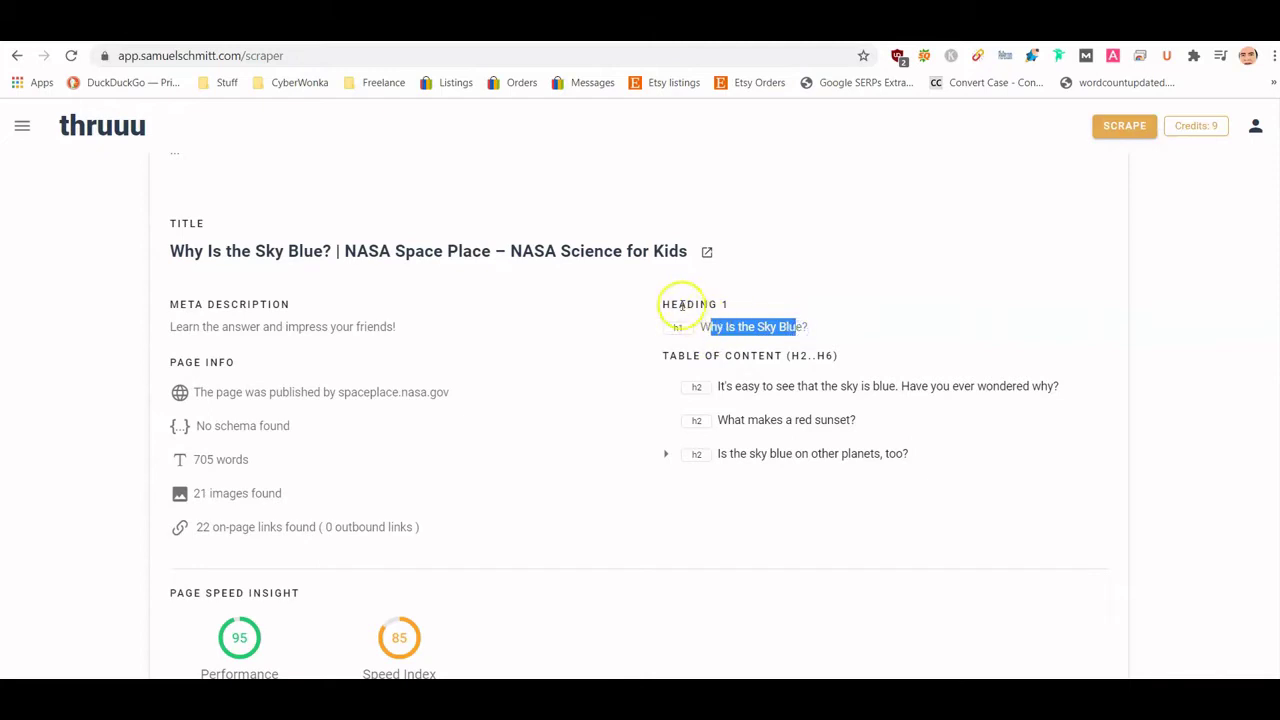
drag(679, 304, 710, 304)
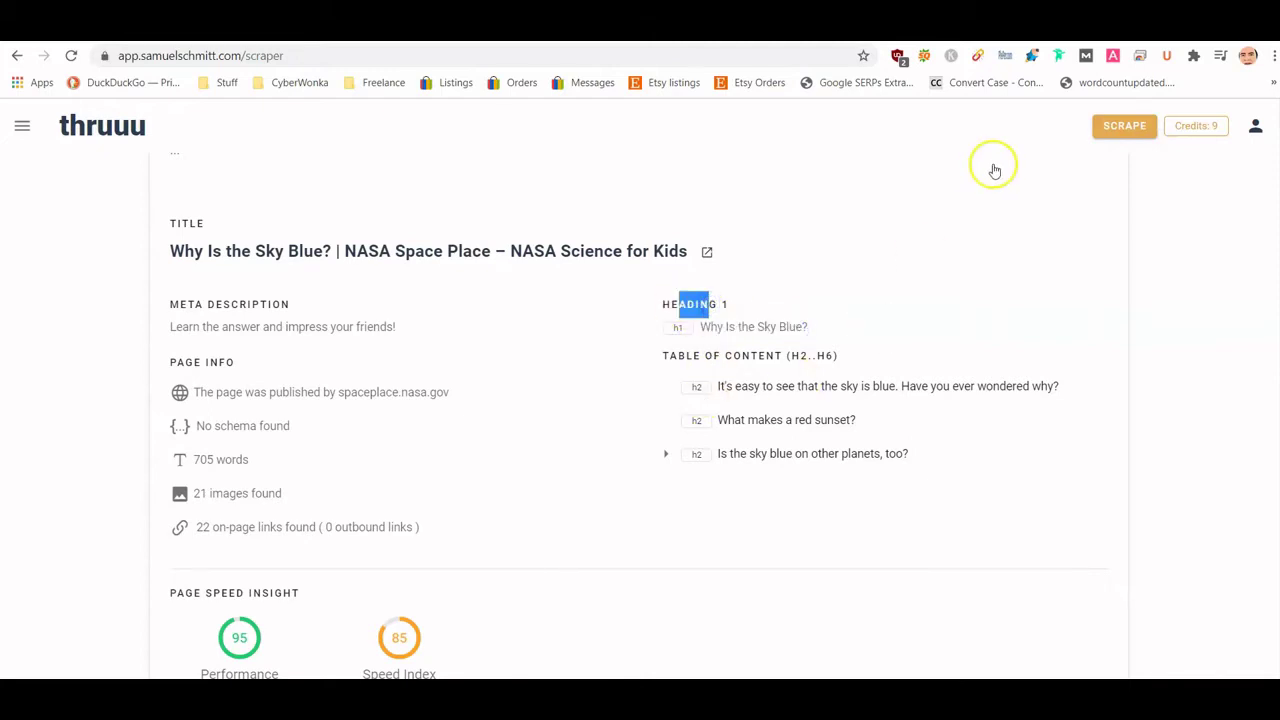
key(ctrl+plus)
key(ctrl+plus)
scroll(880, 306, down, 5)
scroll(726, 334, down, 2)
scroll(309, 269, up, 1)
scroll(300, 268, down, 2)
Highlight the NASA page's schema, images found and on-page links notes
drag(243, 296, 340, 266)
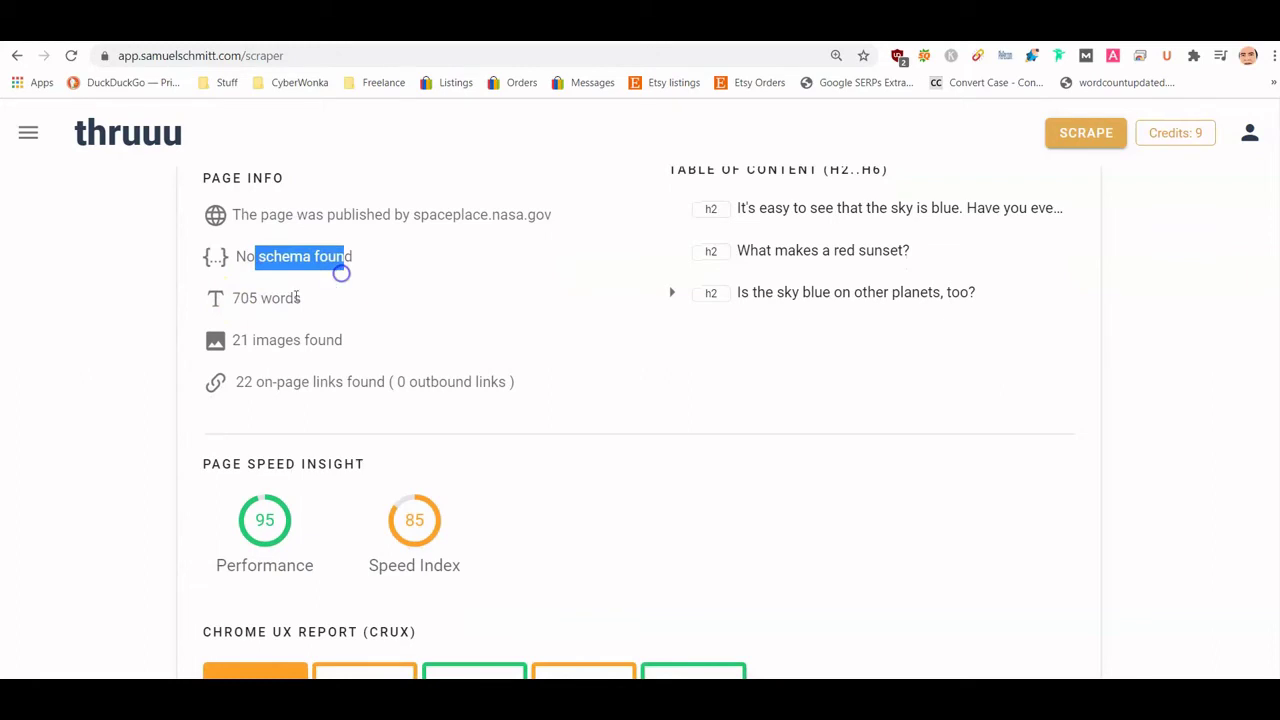
drag(249, 342, 367, 362)
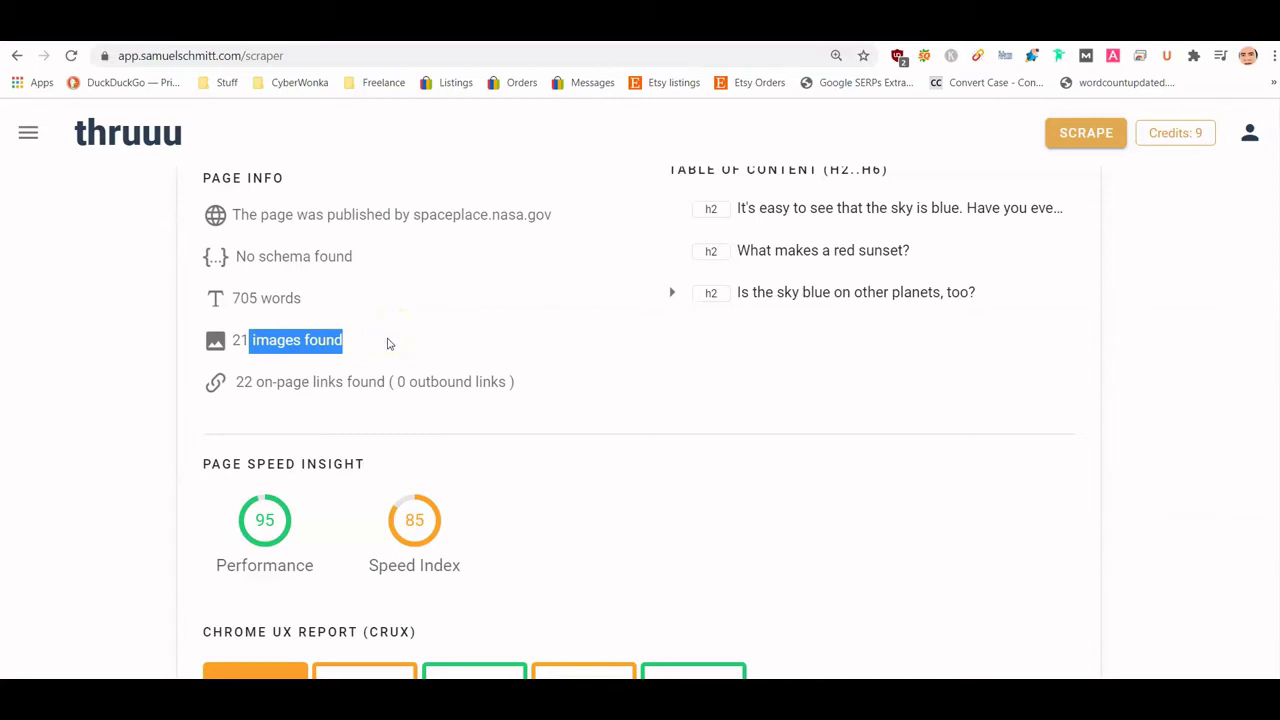
drag(256, 385, 422, 412)
click(295, 399)
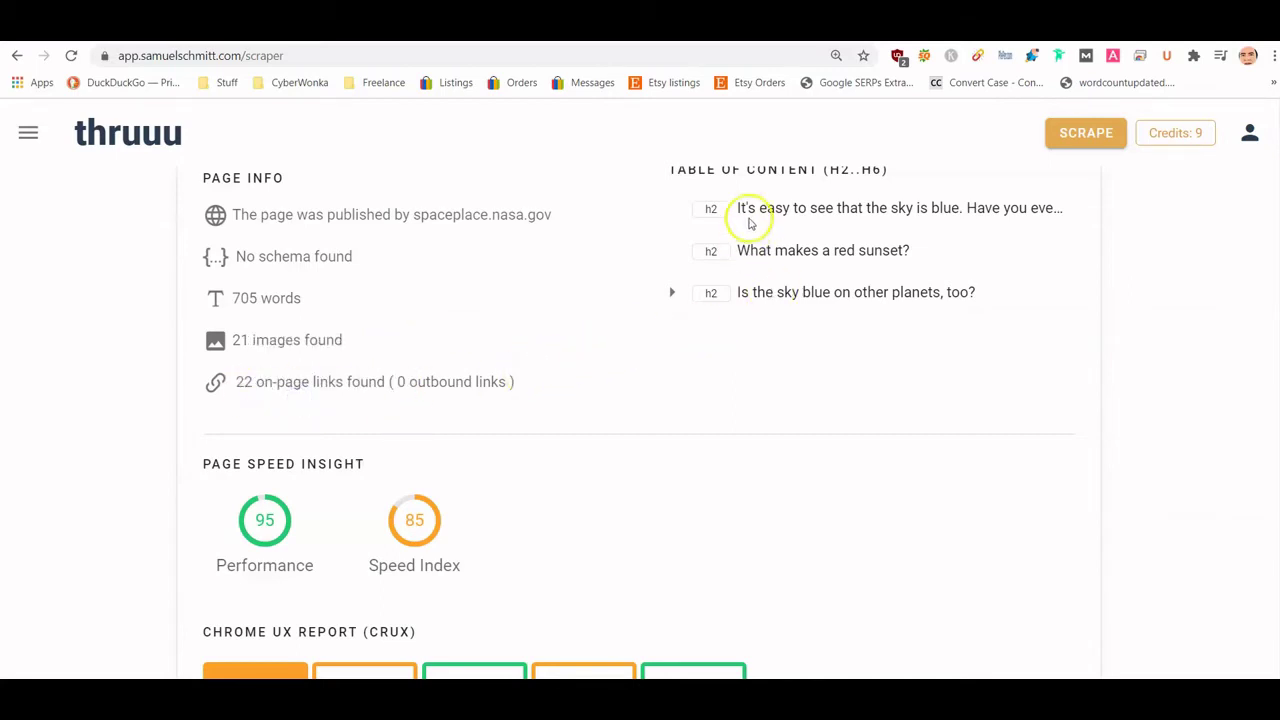
Highlight the h1 and h2 headings, expand the third h2's four h3s, and review speed scores
scroll(750, 210, up, 2)
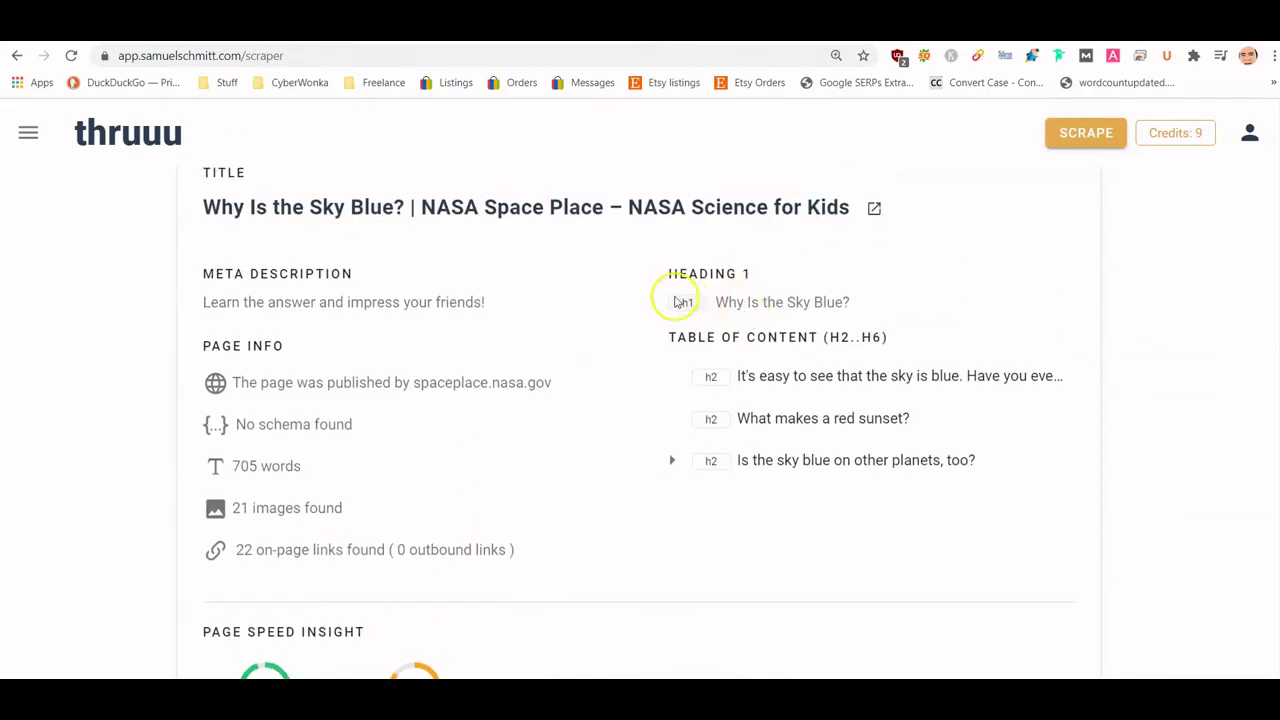
drag(716, 302, 786, 302)
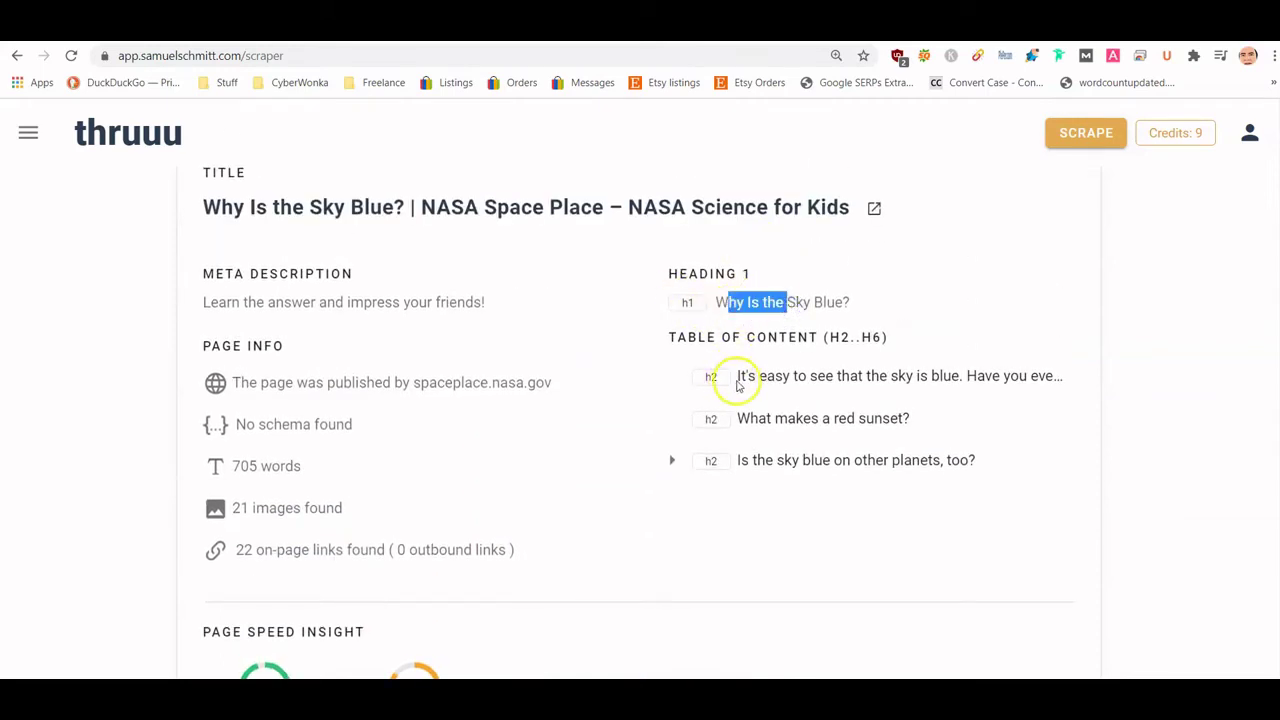
drag(737, 376, 840, 380)
drag(750, 418, 808, 432)
drag(746, 374, 830, 377)
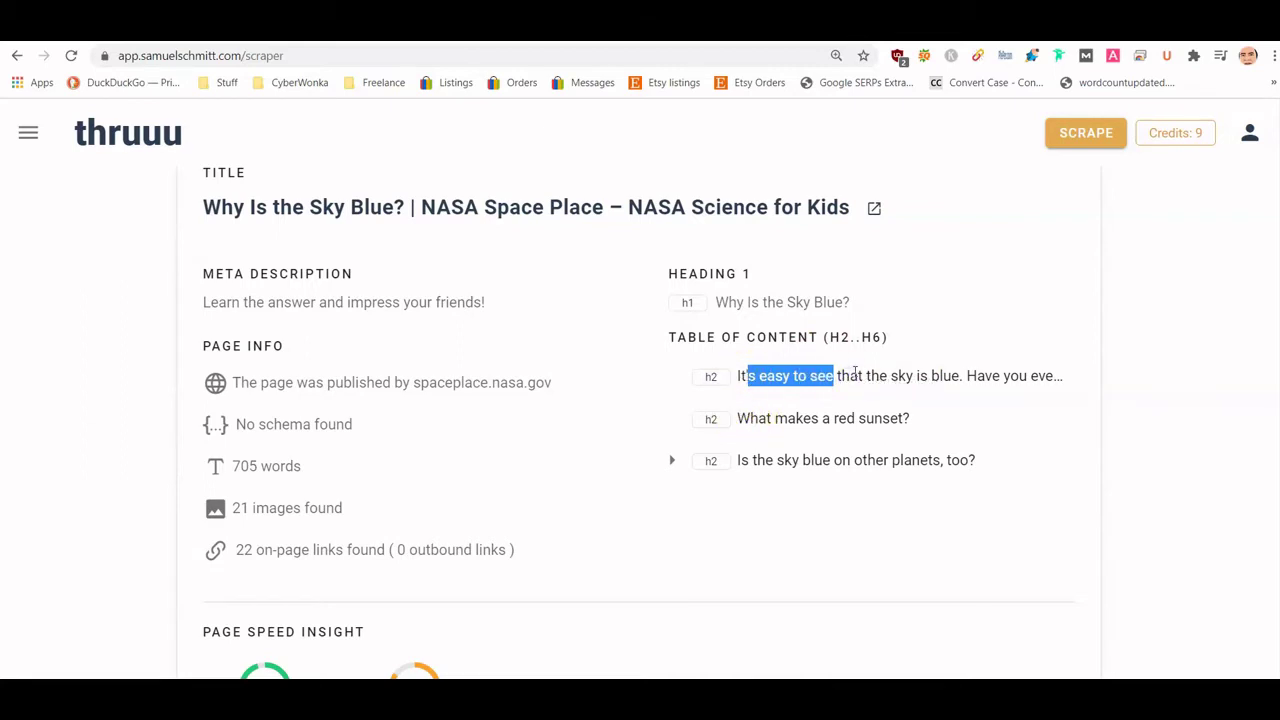
click(786, 414)
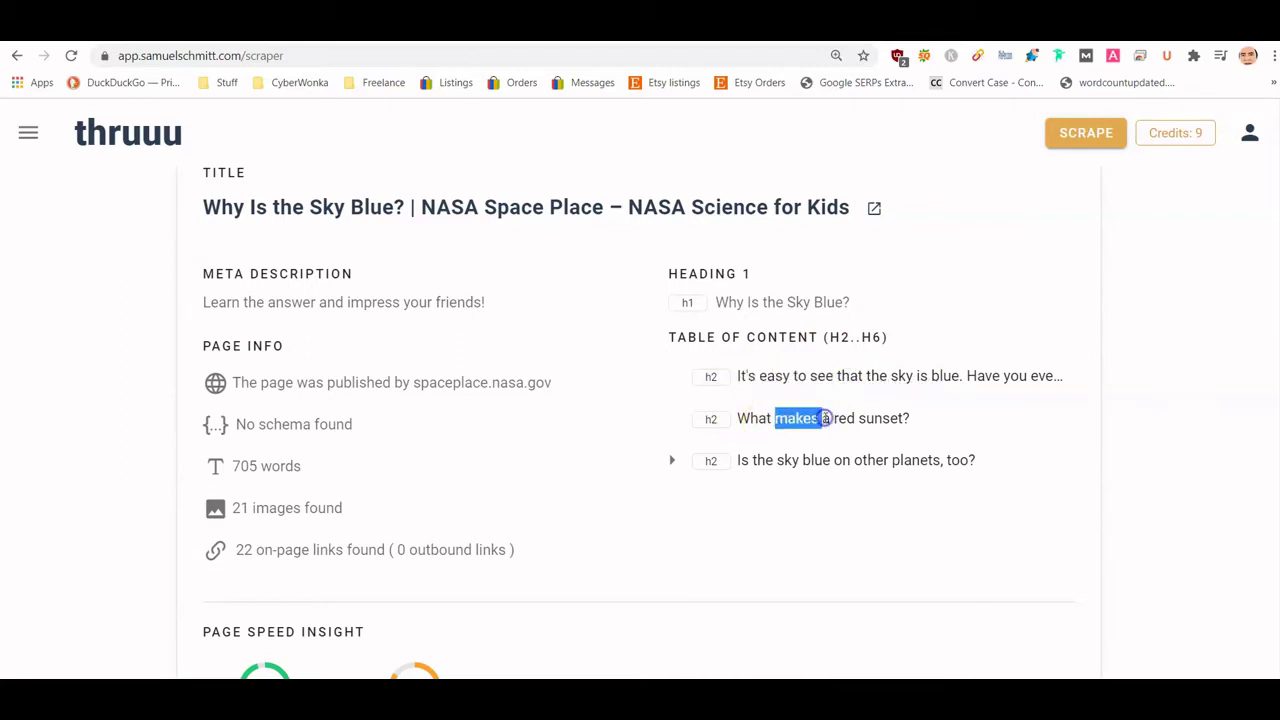
drag(741, 459, 776, 461)
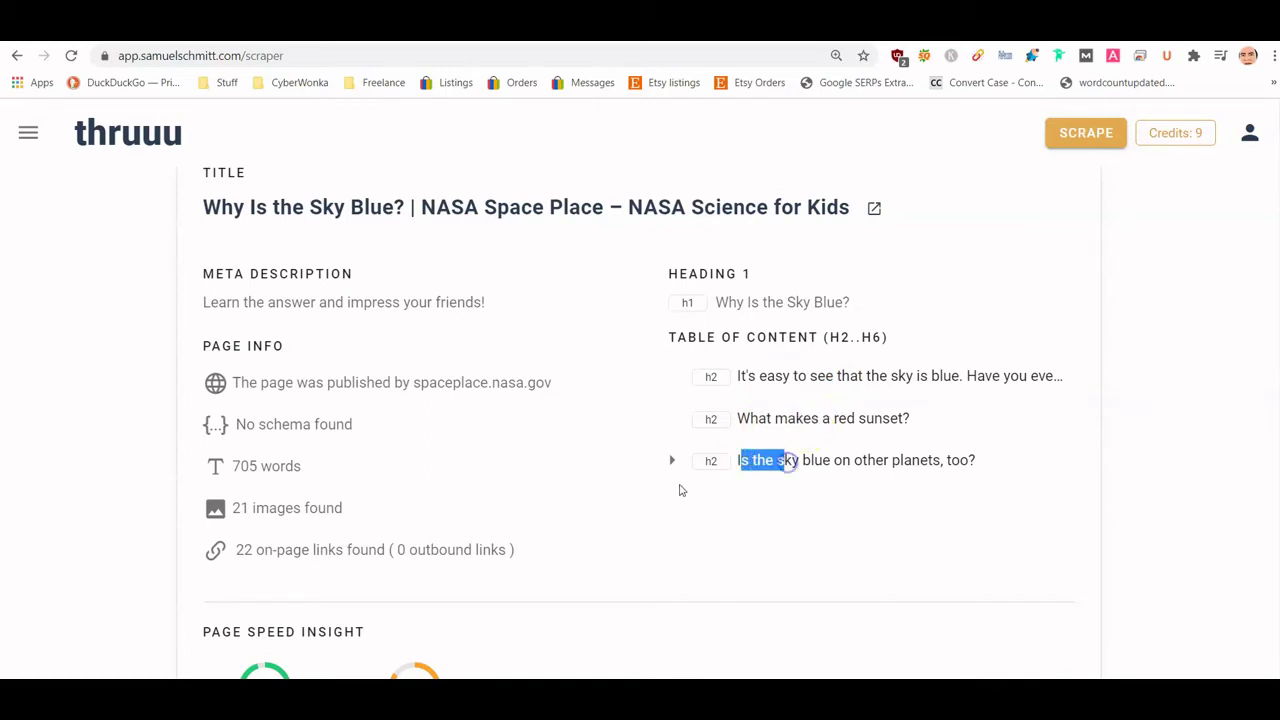
click(675, 463)
scroll(770, 470, down, 1)
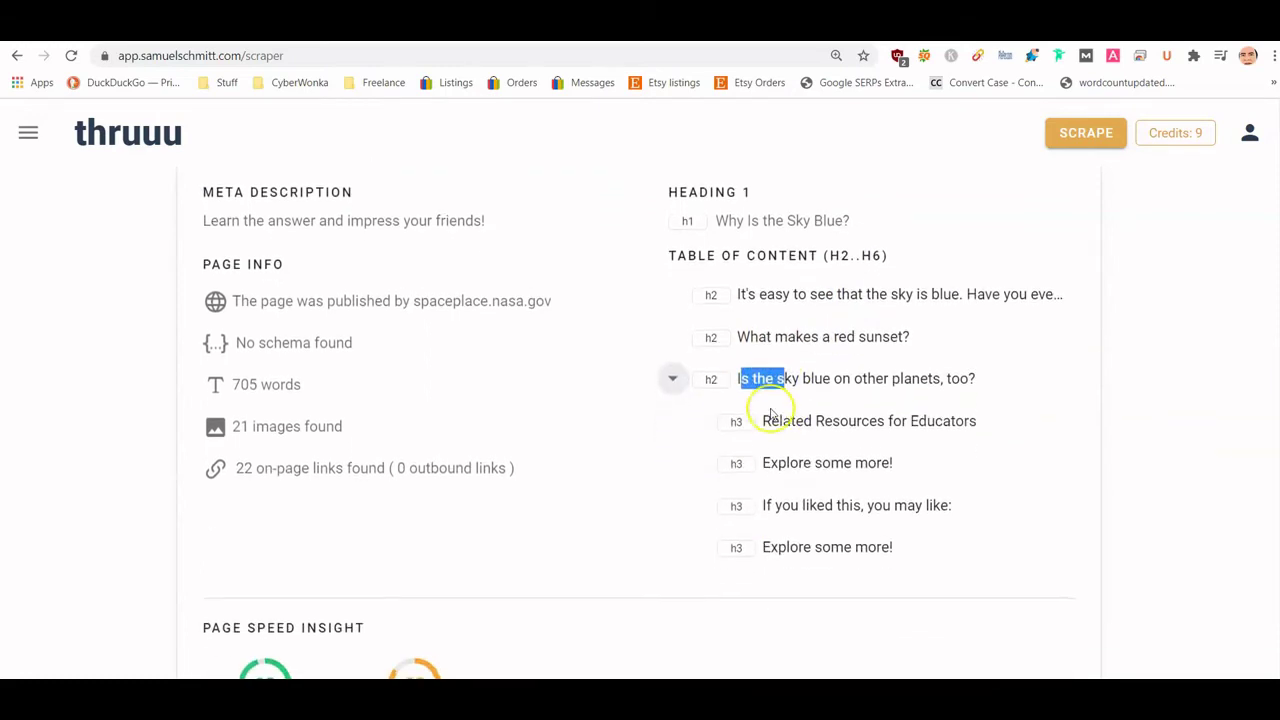
scroll(766, 494, down, 5)
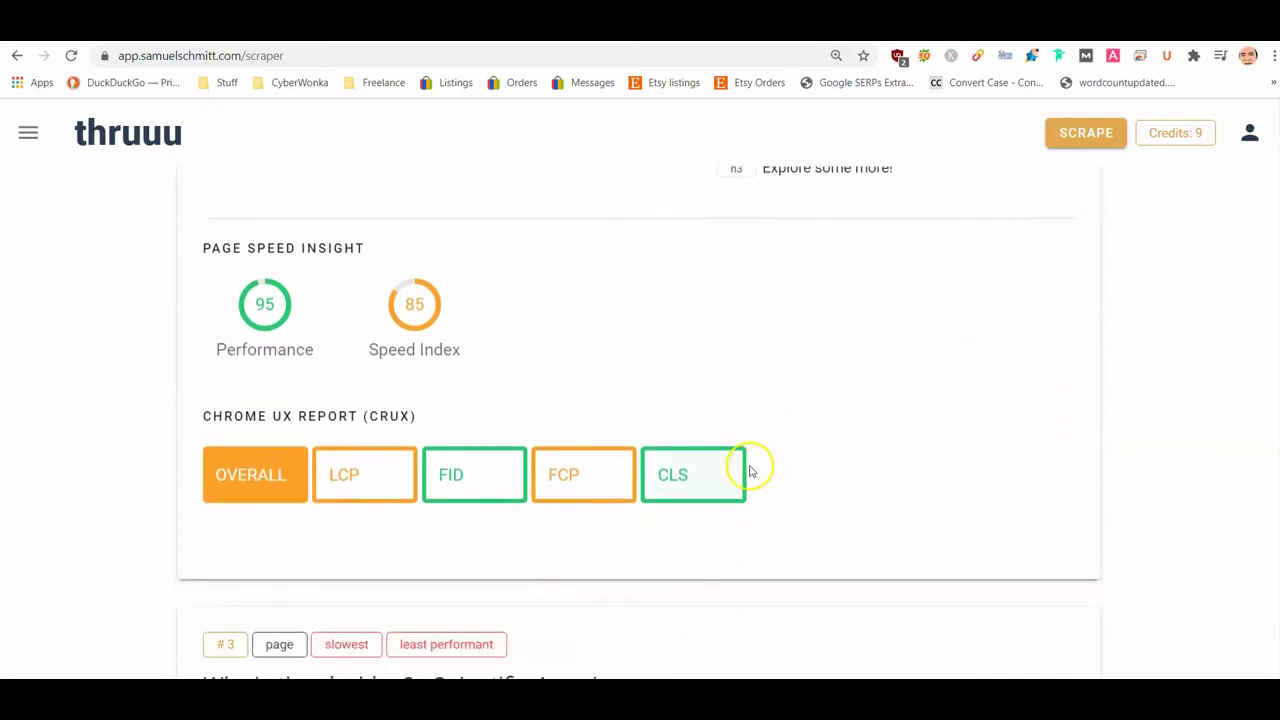
scroll(316, 307, up, 1)
scroll(316, 307, up, 1)
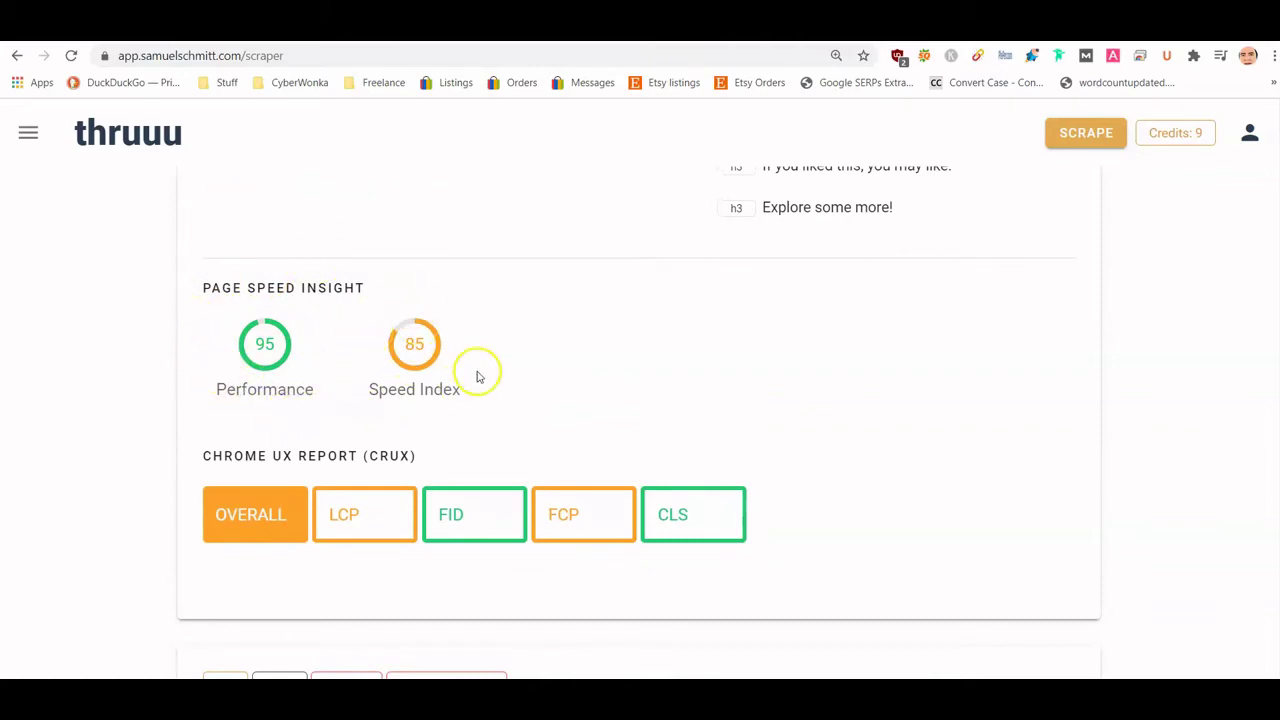
scroll(425, 460, down, 3)
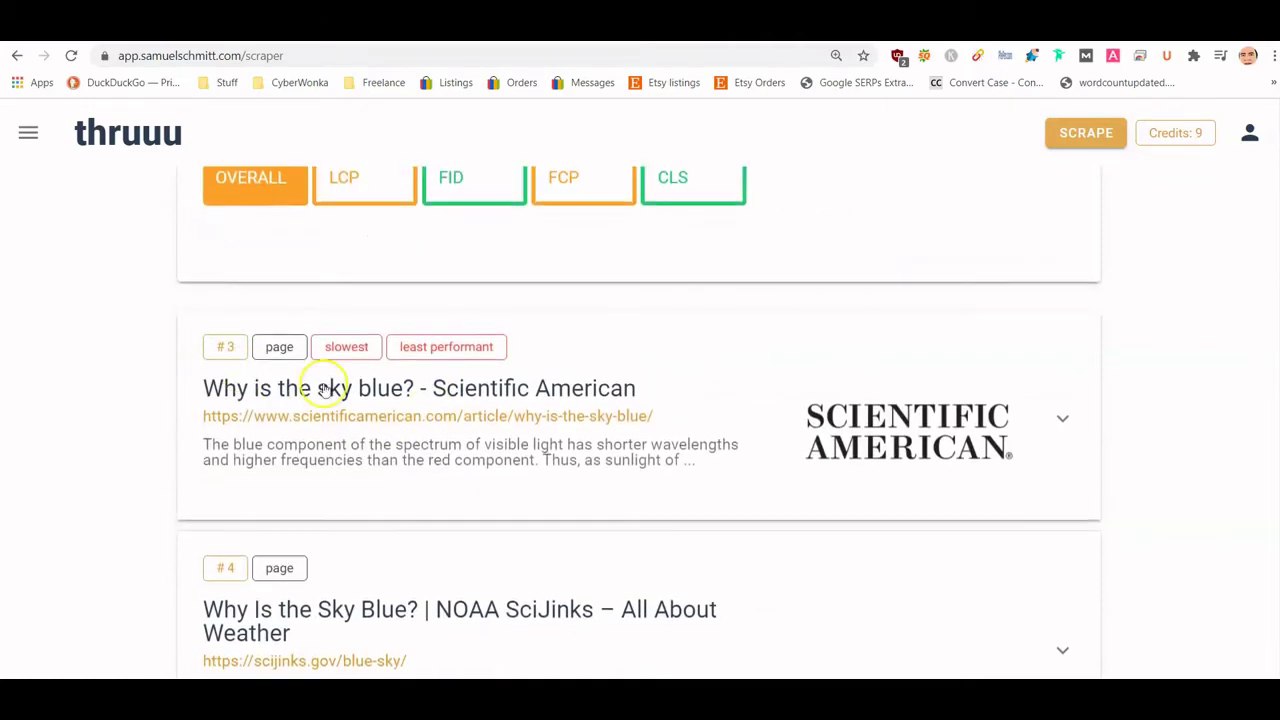
Scroll back up to the RESULTS tab's Search Engine Result Page section
scroll(486, 400, down, 2)
scroll(600, 408, up, 1)
scroll(690, 405, down, 15)
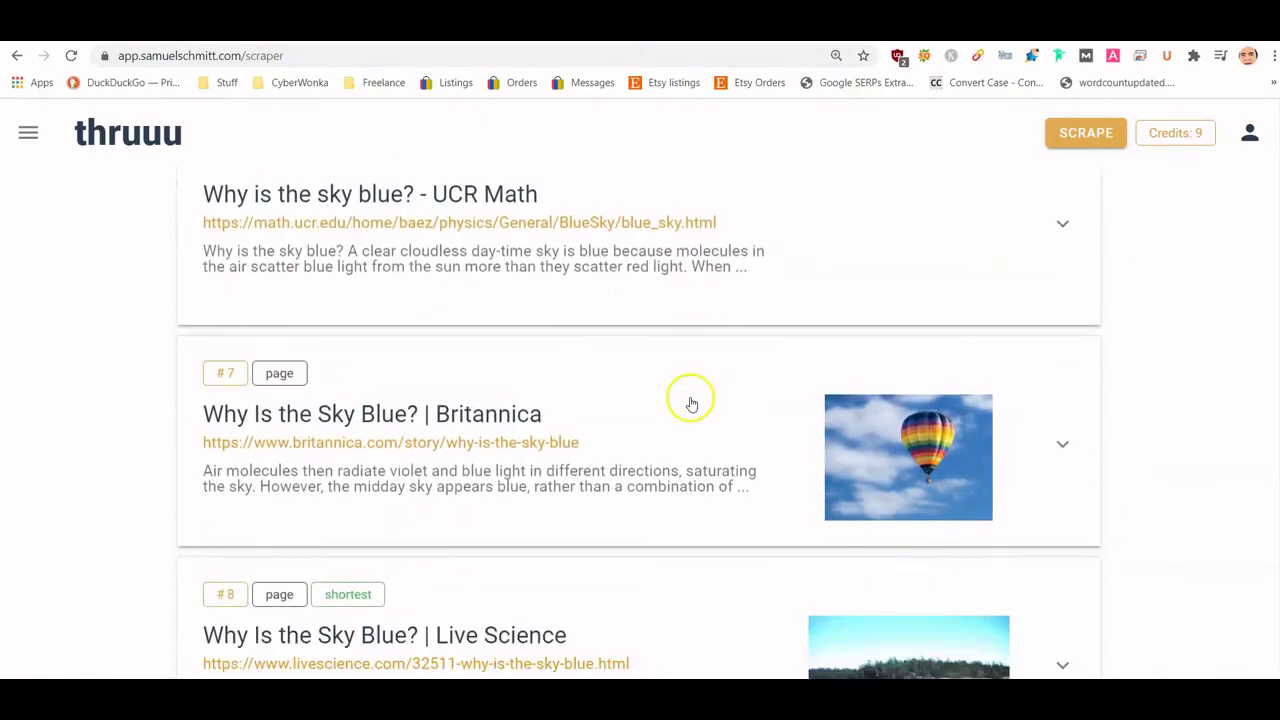
scroll(689, 403, up, 20)
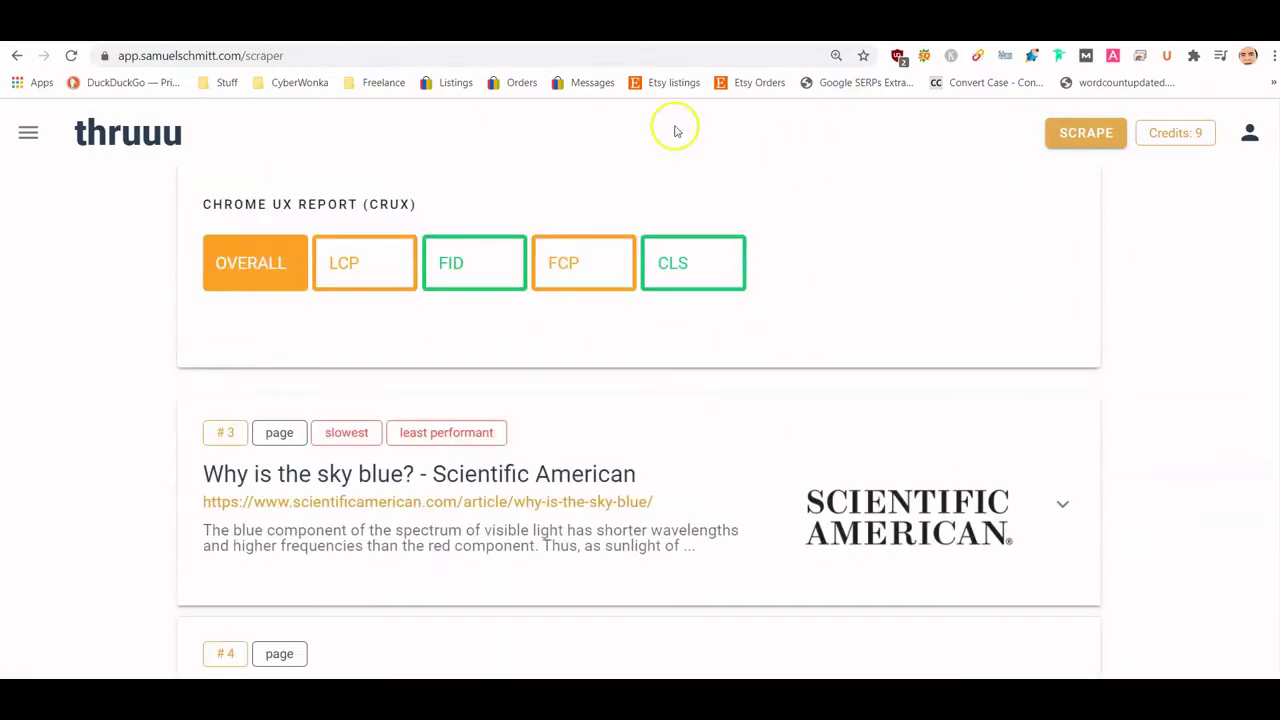
scroll(286, 280, up, 6)
scroll(294, 286, down, 2)
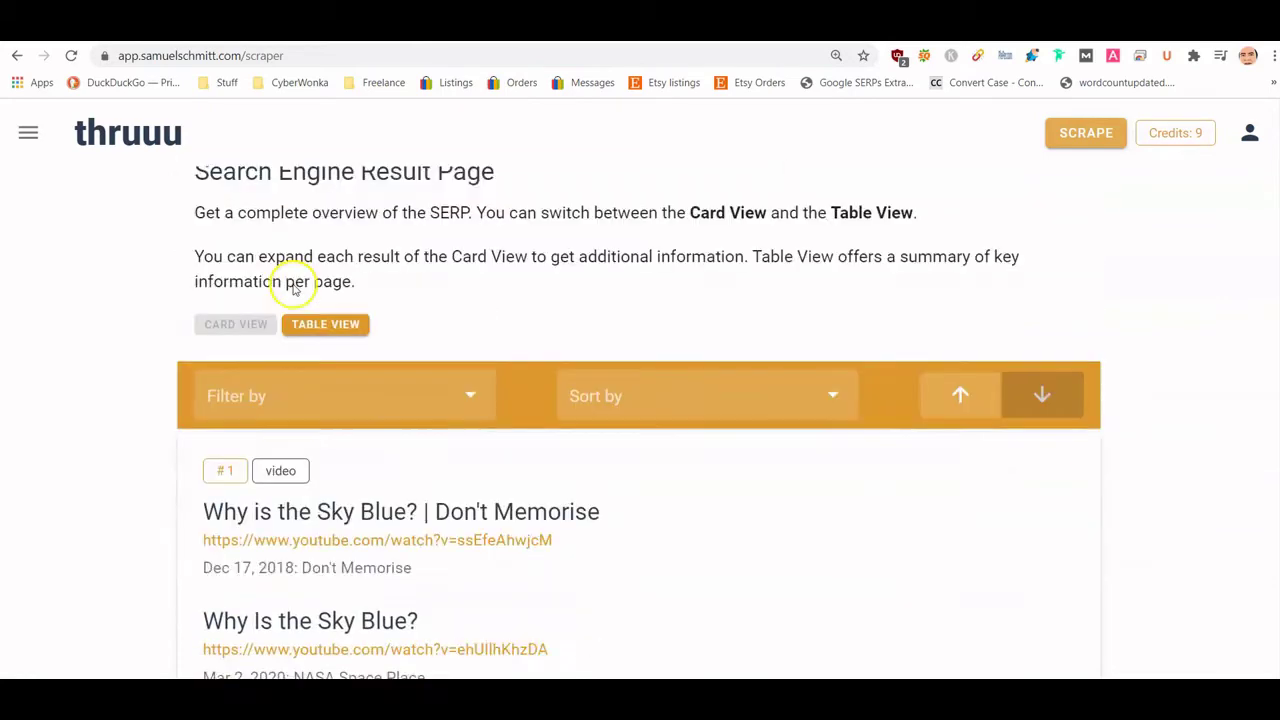
scroll(337, 256, up, 1)
Show results as a summary table of words, images, language and links, and scroll through it
click(328, 439)
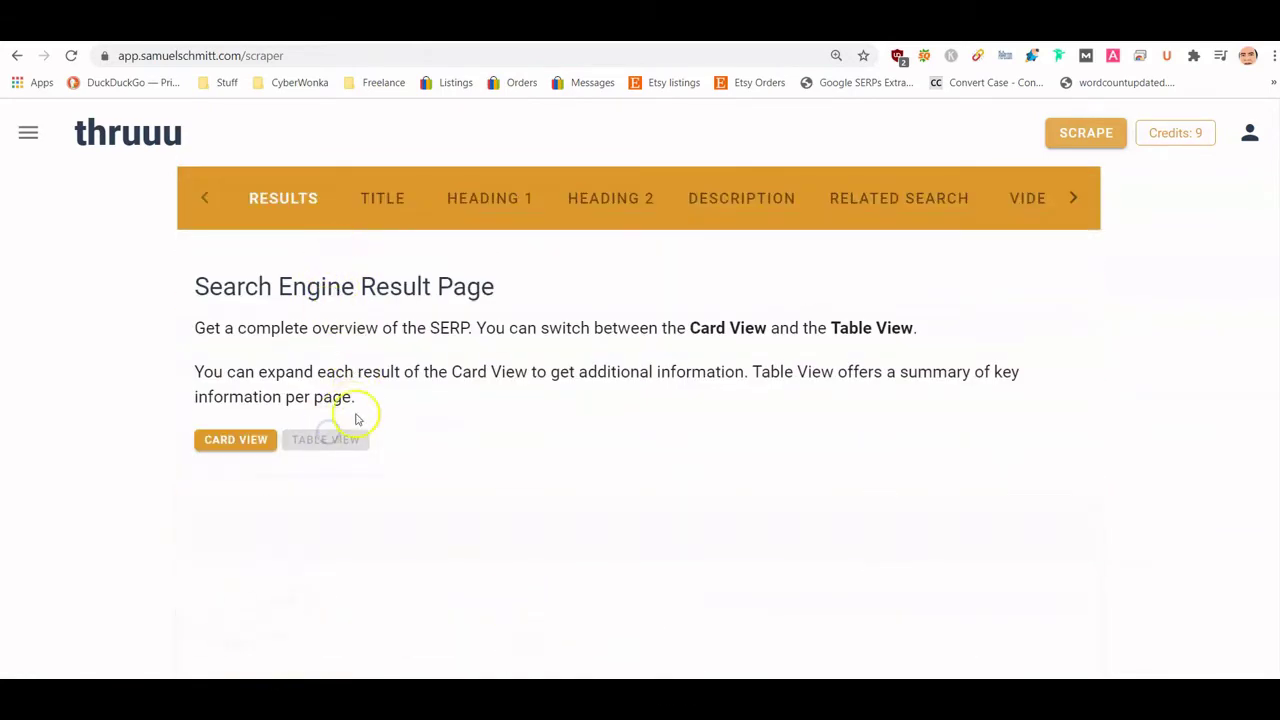
scroll(371, 398, down, 3)
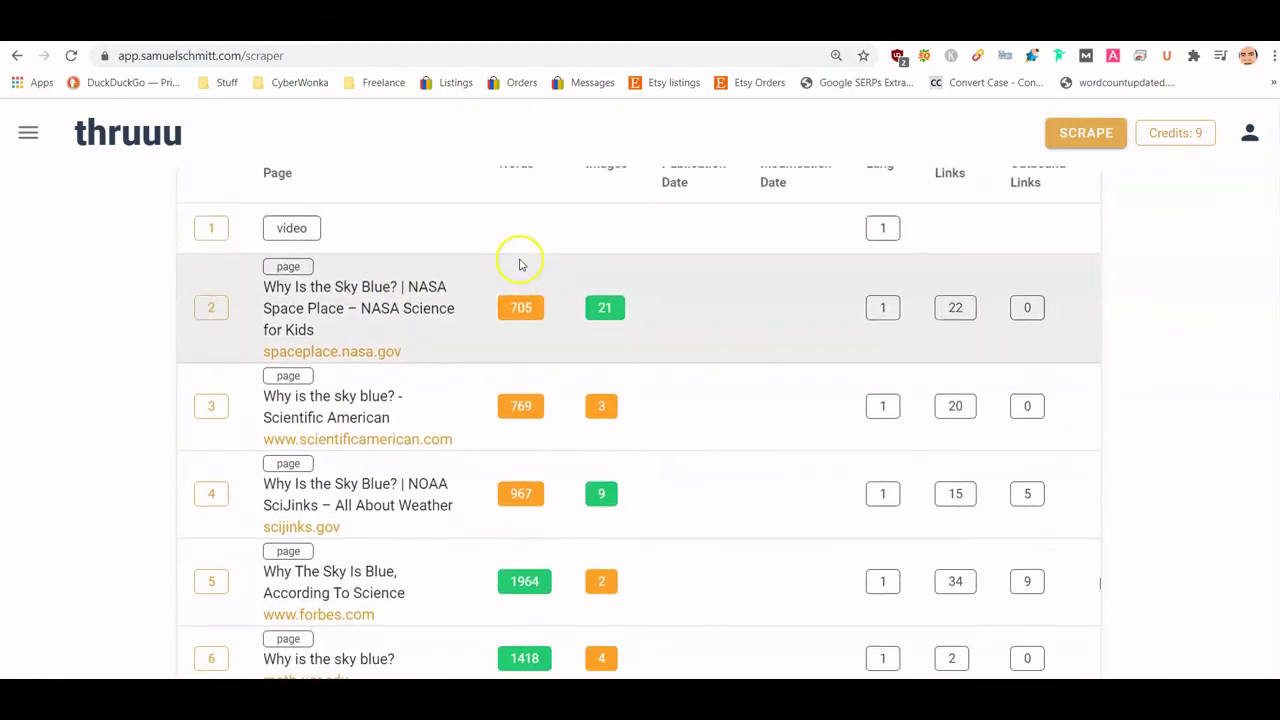
scroll(517, 235, up, 1)
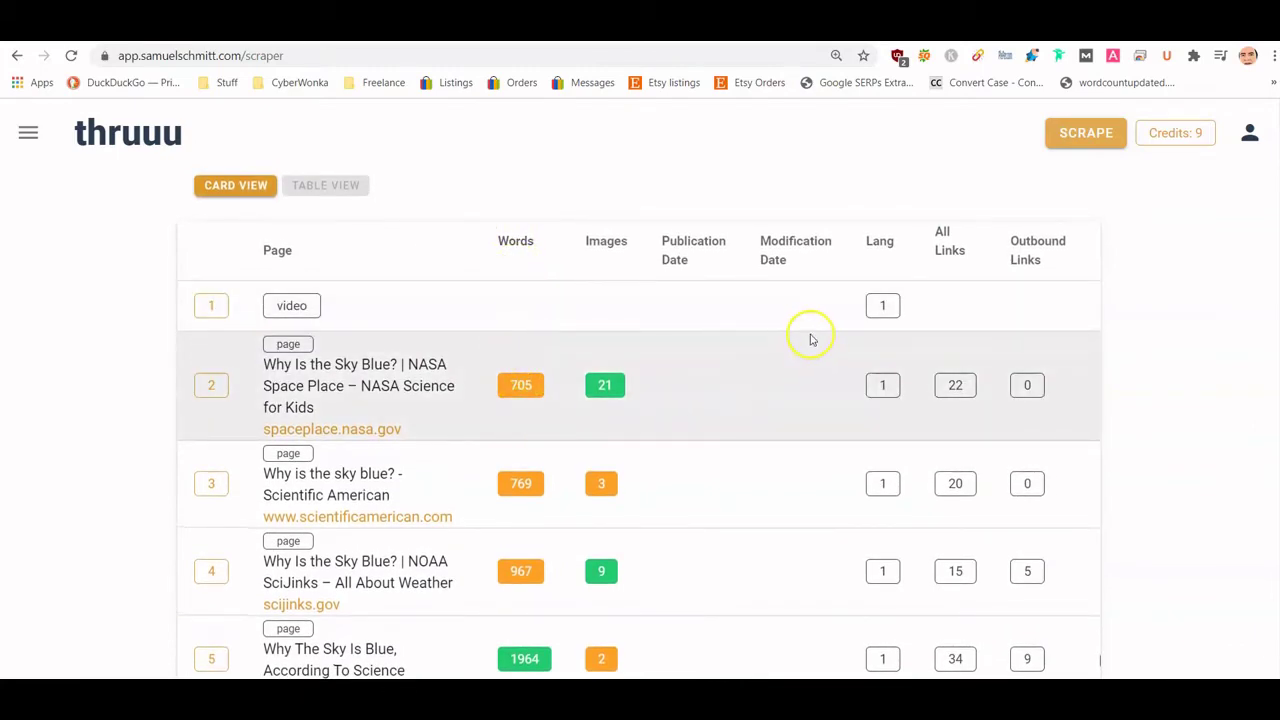
scroll(811, 340, down, 2)
scroll(491, 323, up, 3)
scroll(957, 465, down, 6)
scroll(990, 460, down, 2)
scroll(900, 420, up, 10)
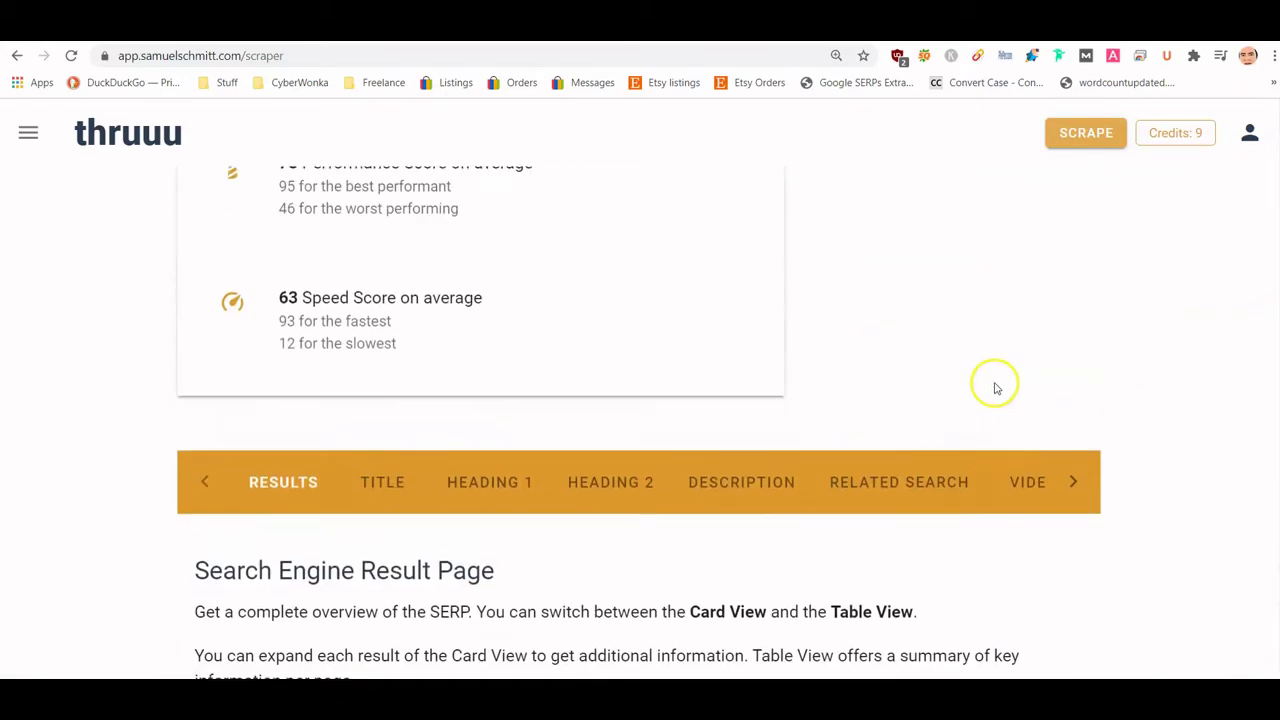
scroll(1000, 374, down, 6)
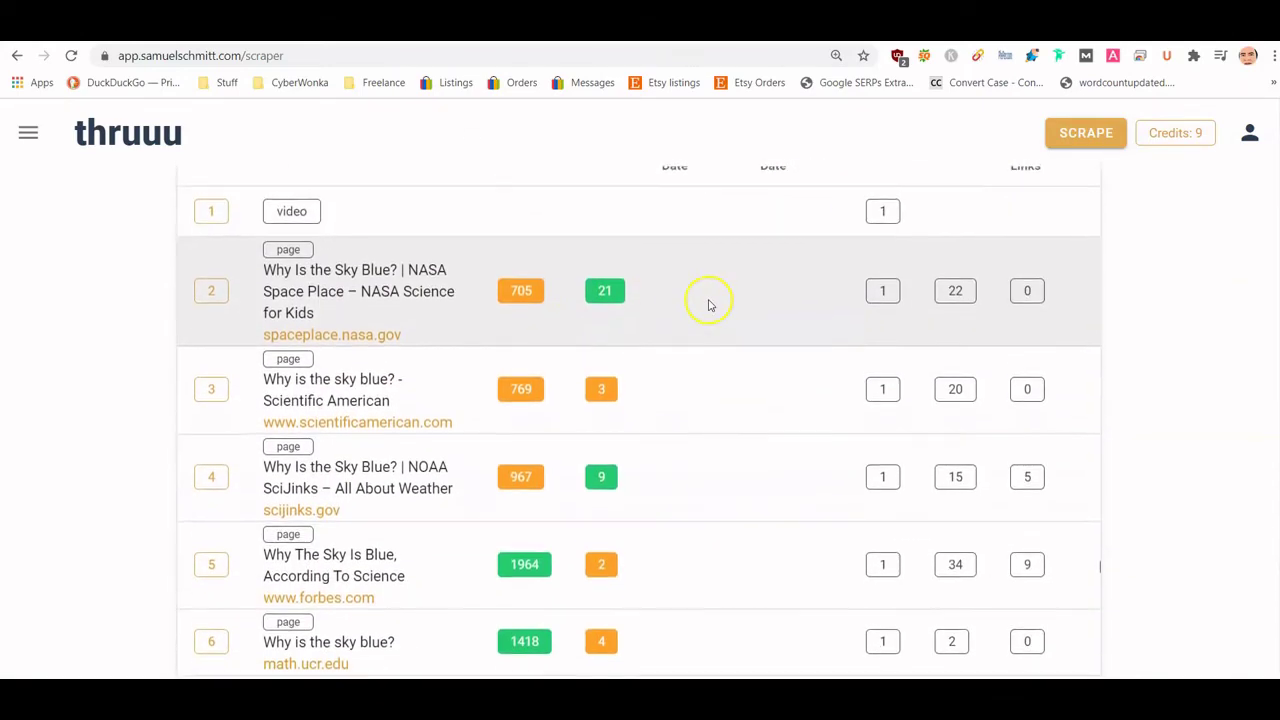
scroll(708, 305, up, 2)
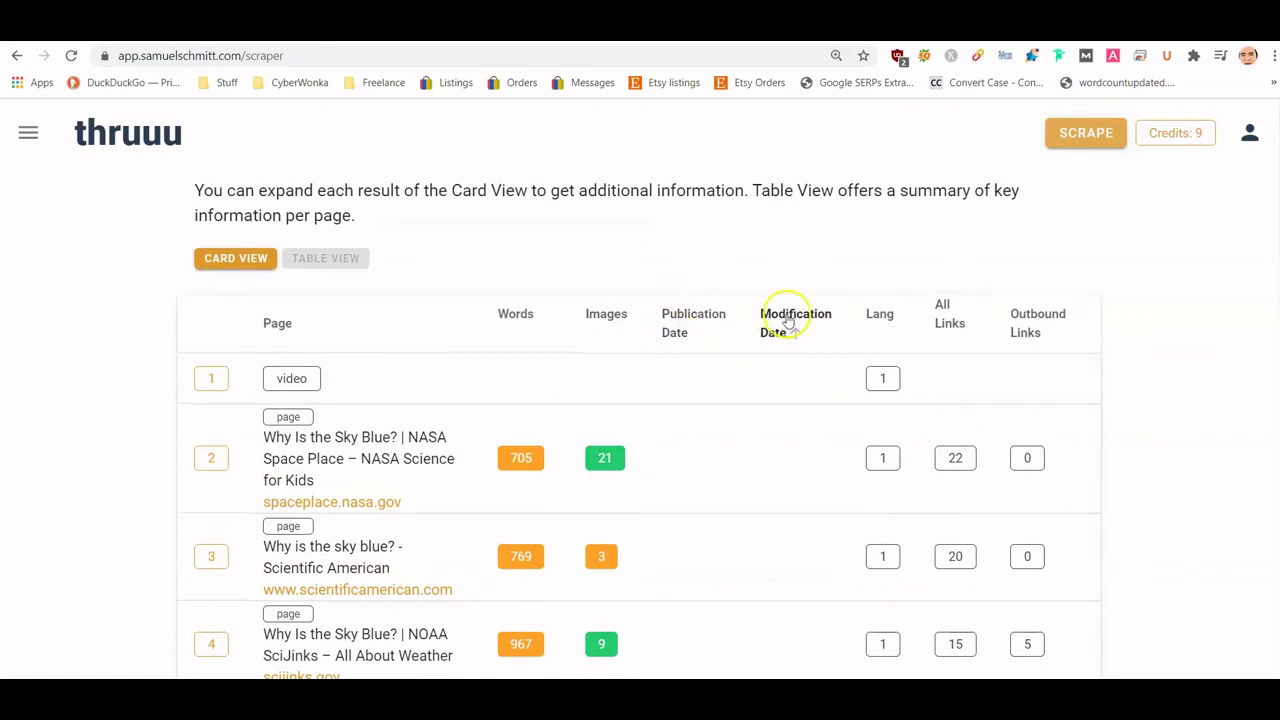
scroll(780, 340, down, 5)
scroll(765, 320, up, 4)
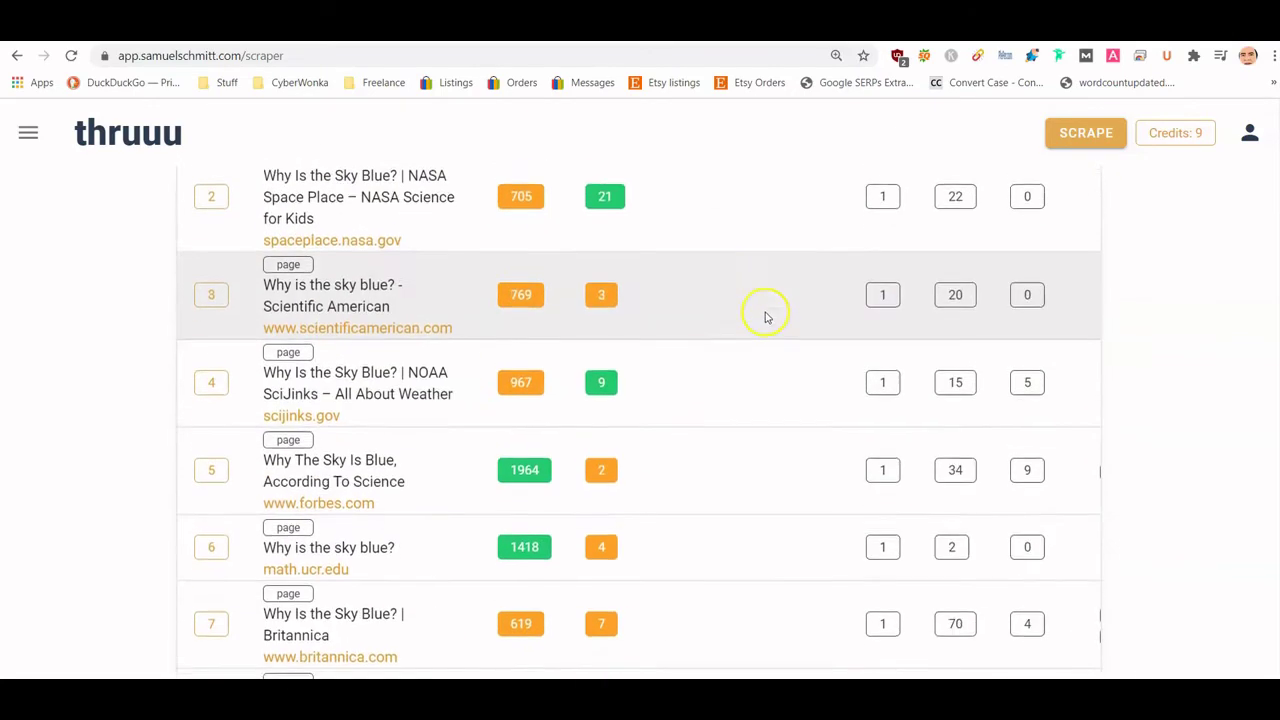
scroll(790, 291, up, 1)
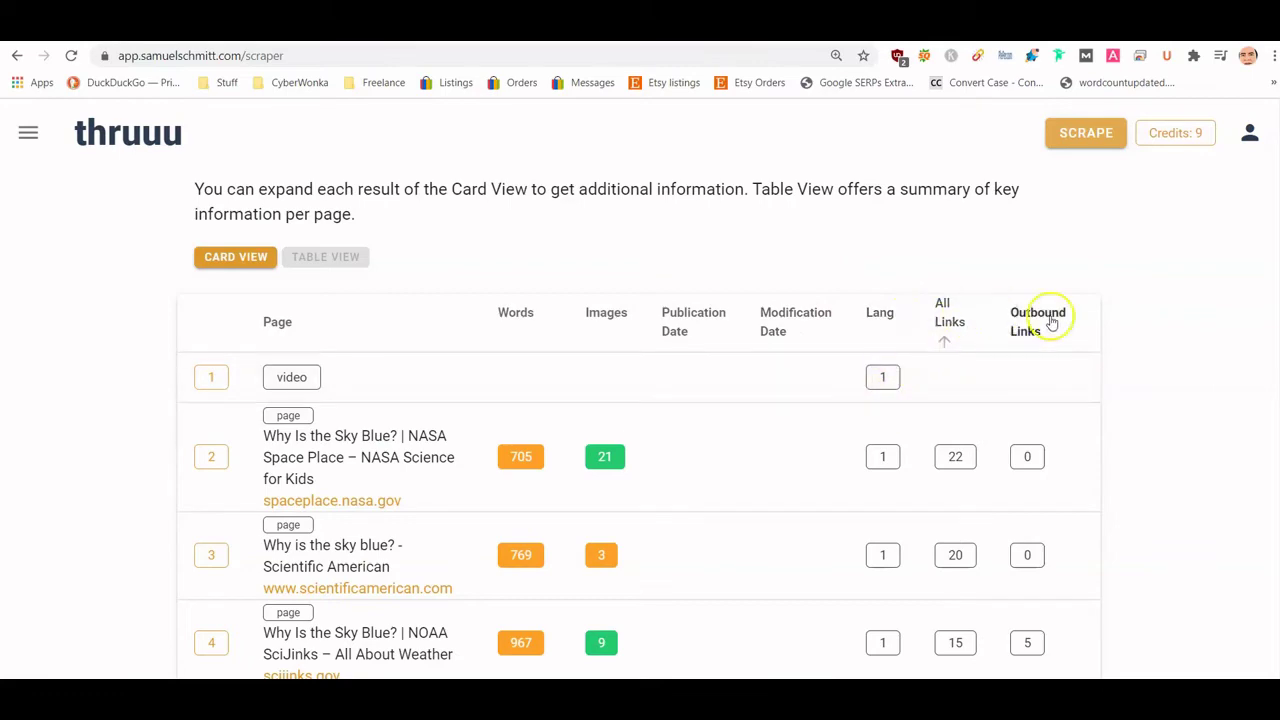
scroll(957, 314, down, 2)
scroll(586, 314, down, 1)
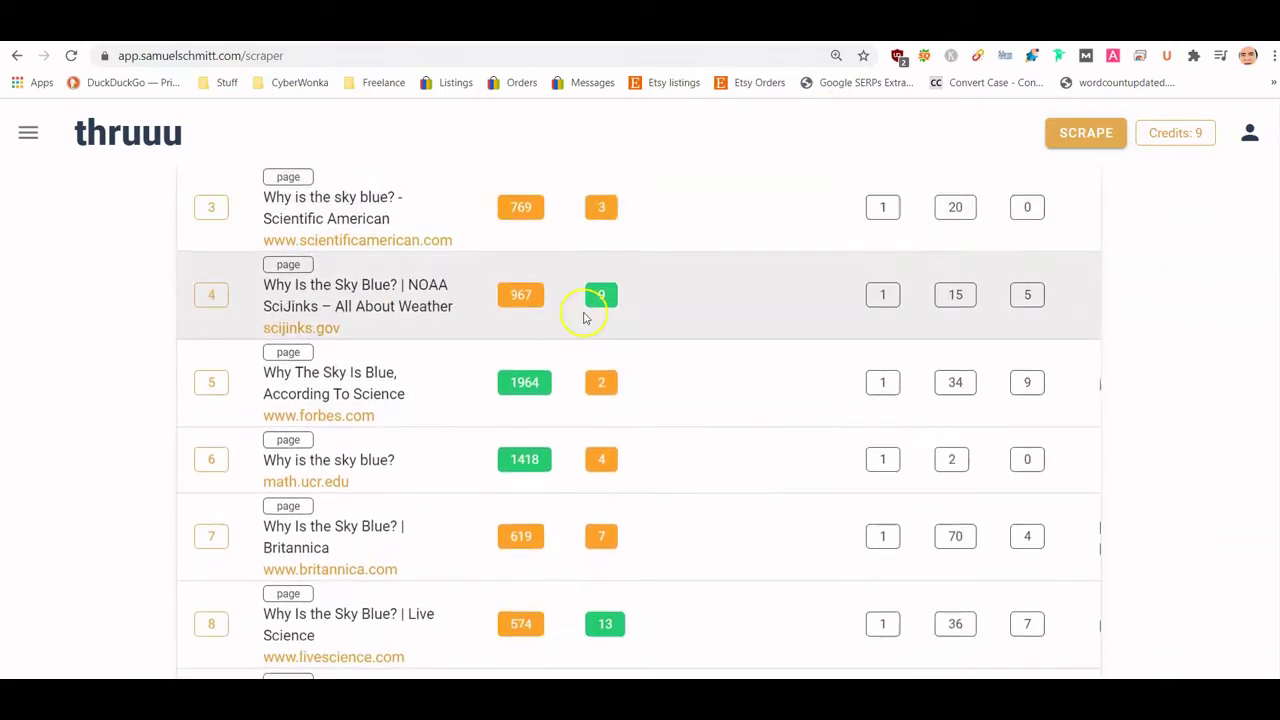
scroll(580, 329, up, 4)
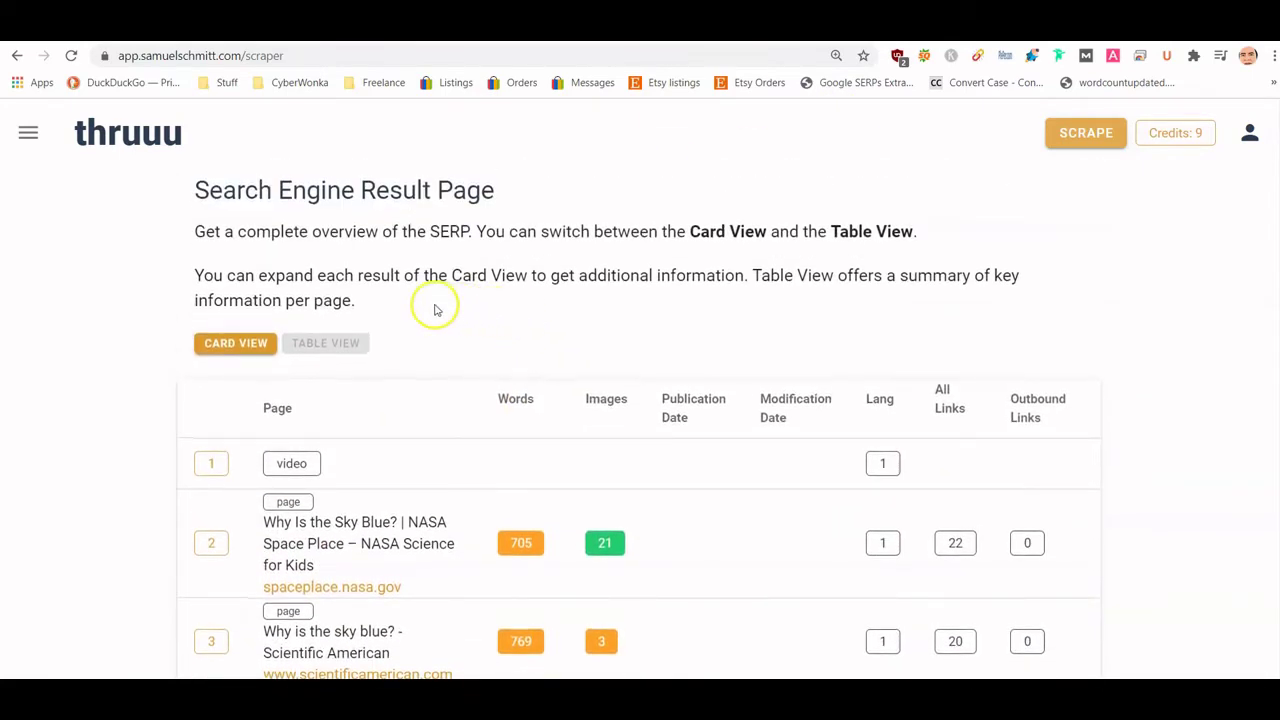
scroll(340, 330, up, 3)
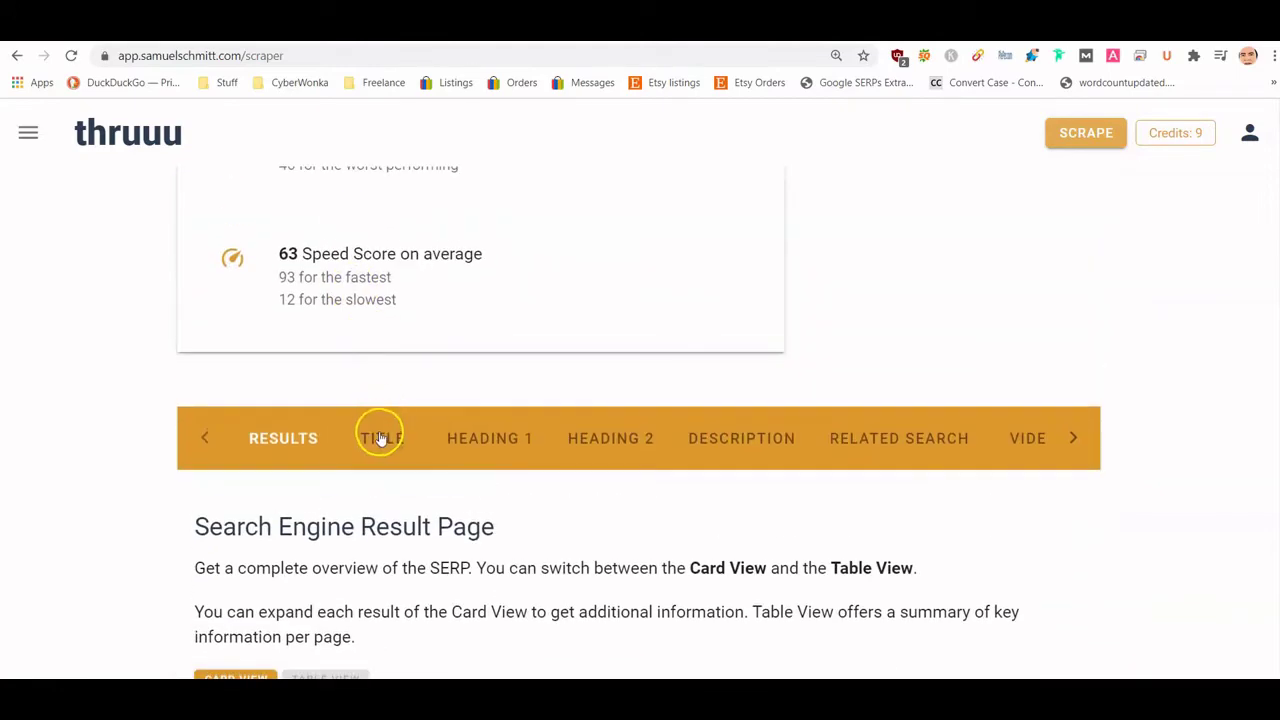
Scroll through the Title analysis cards of the ranking pages
click(381, 438)
scroll(414, 395, down, 5)
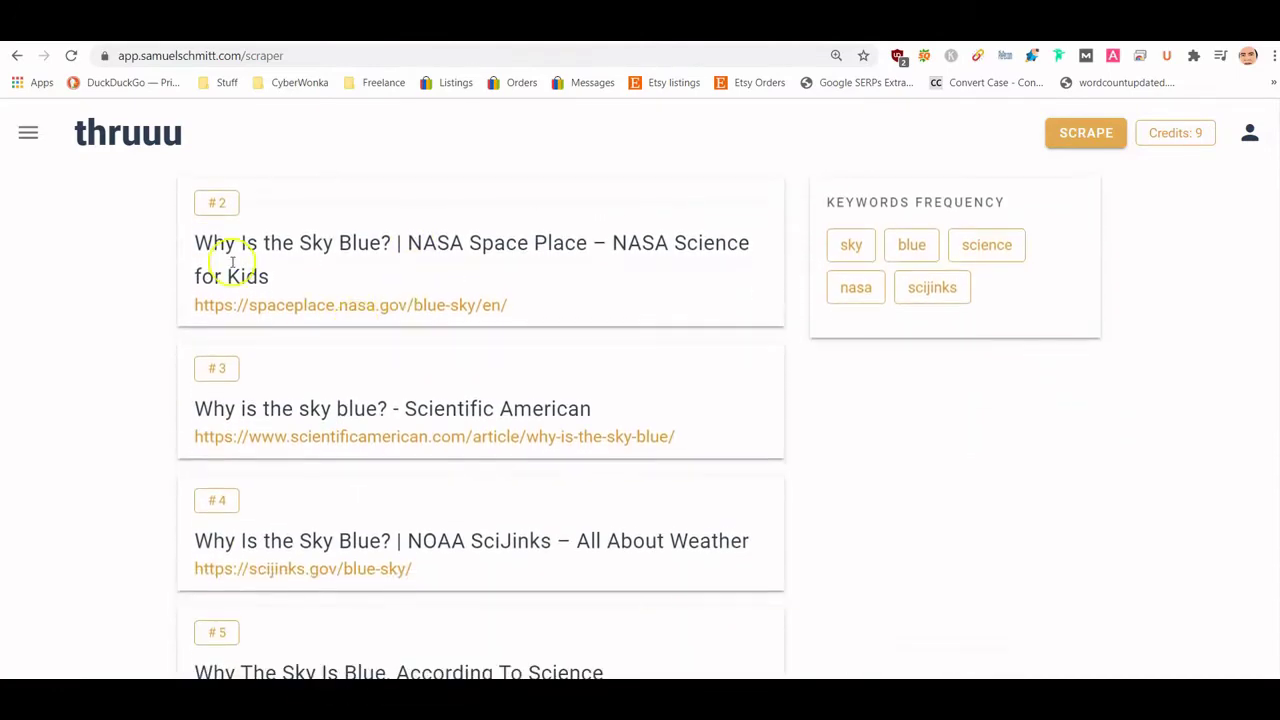
scroll(271, 263, down, 4)
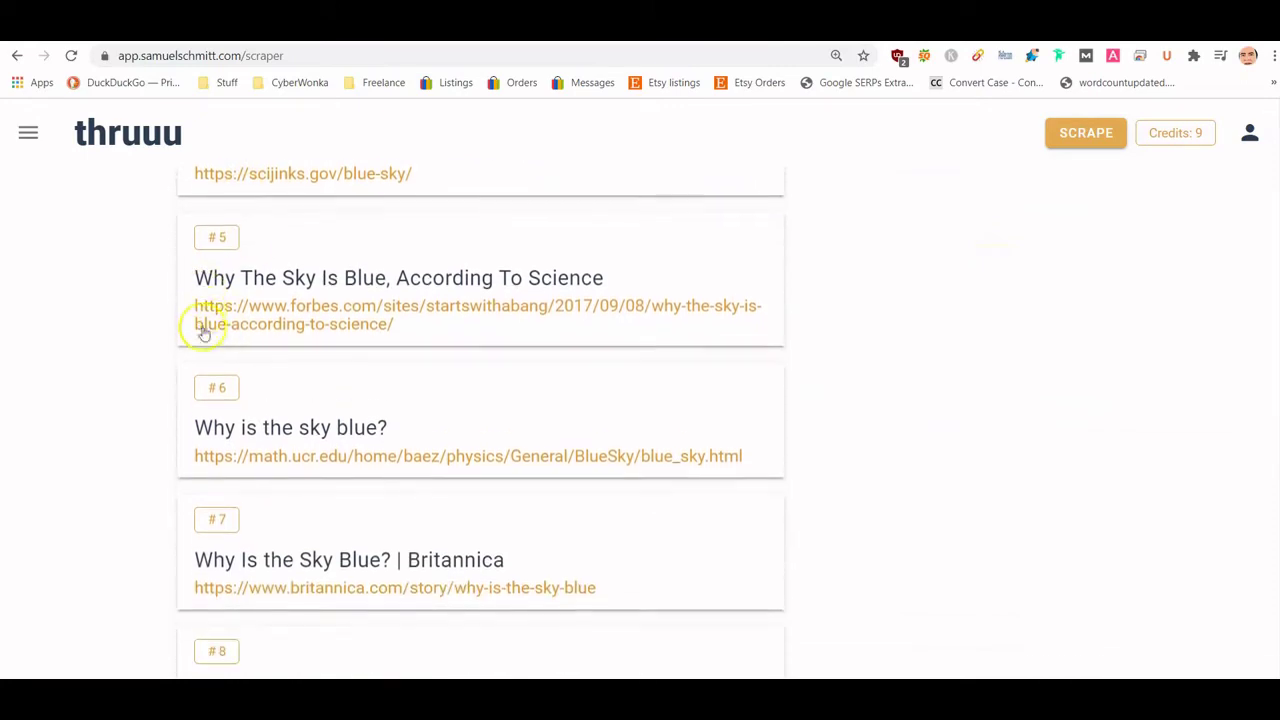
scroll(326, 291, down, 2)
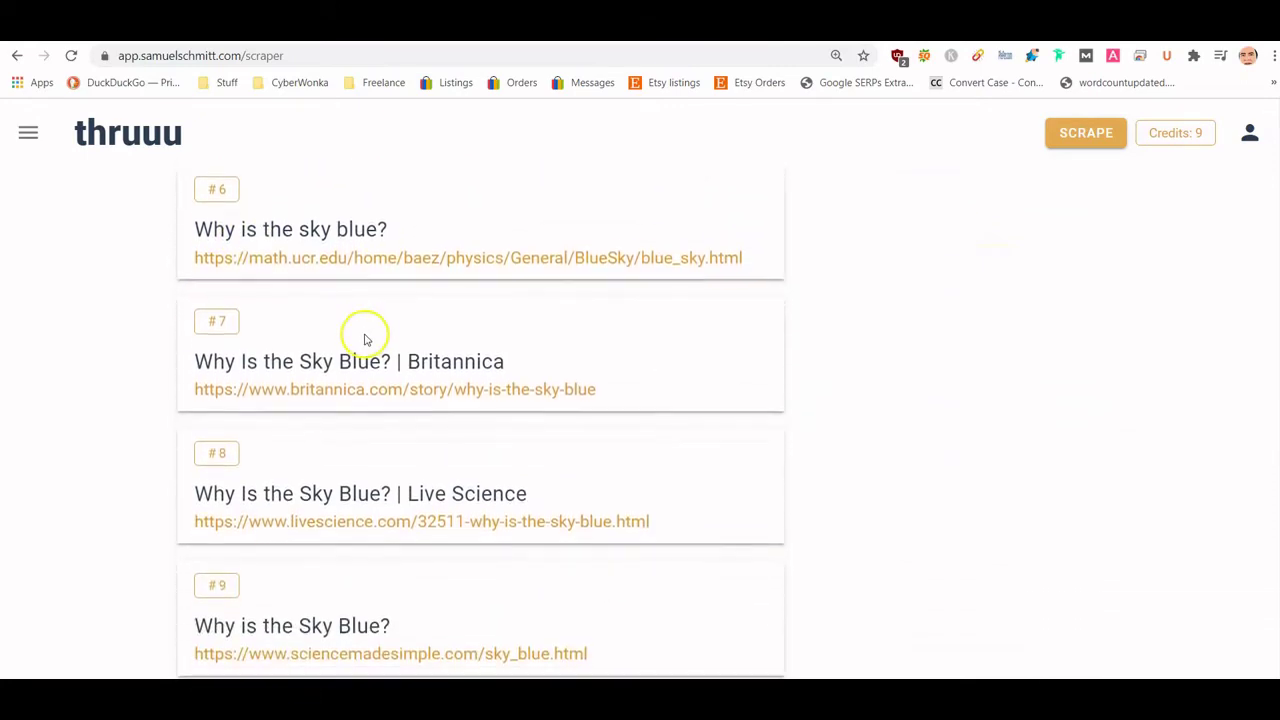
scroll(380, 308, up, 13)
scroll(425, 493, down, 1)
scroll(440, 470, down, 1)
Switch to Heading 1 and highlight words in results #4 and #5, including 'Sky'
click(457, 430)
scroll(400, 380, down, 4)
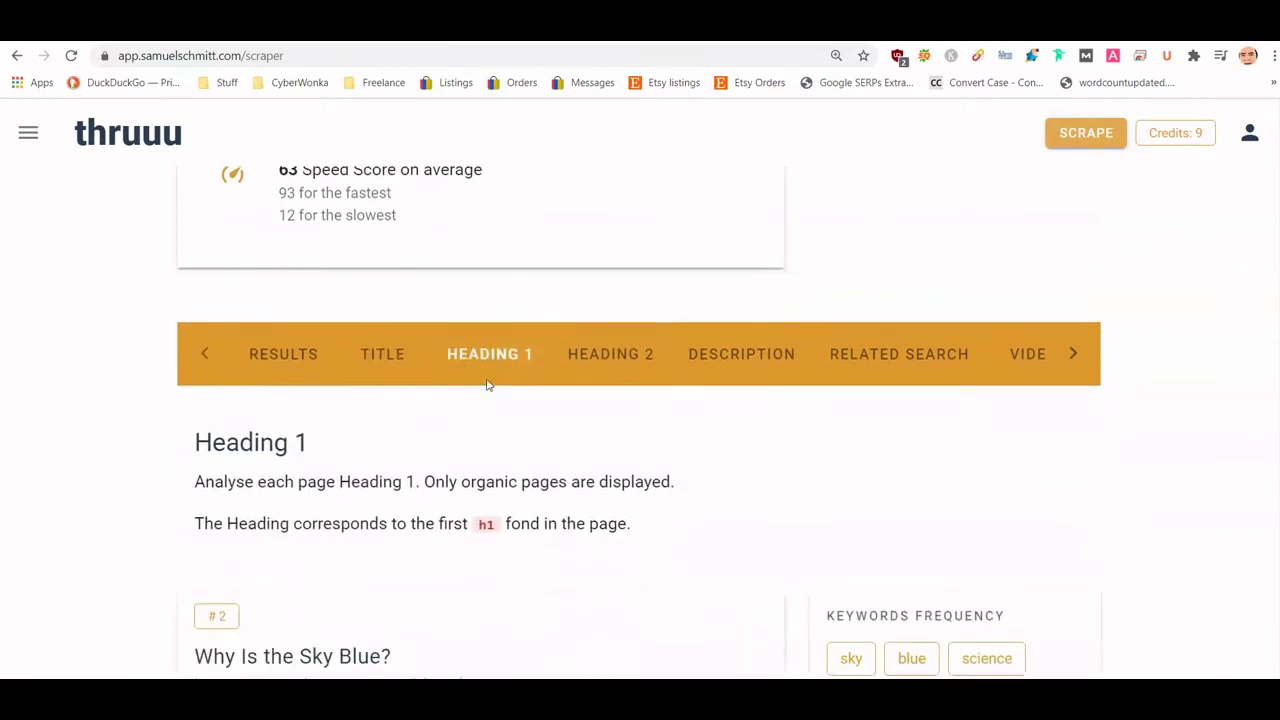
scroll(373, 345, down, 4)
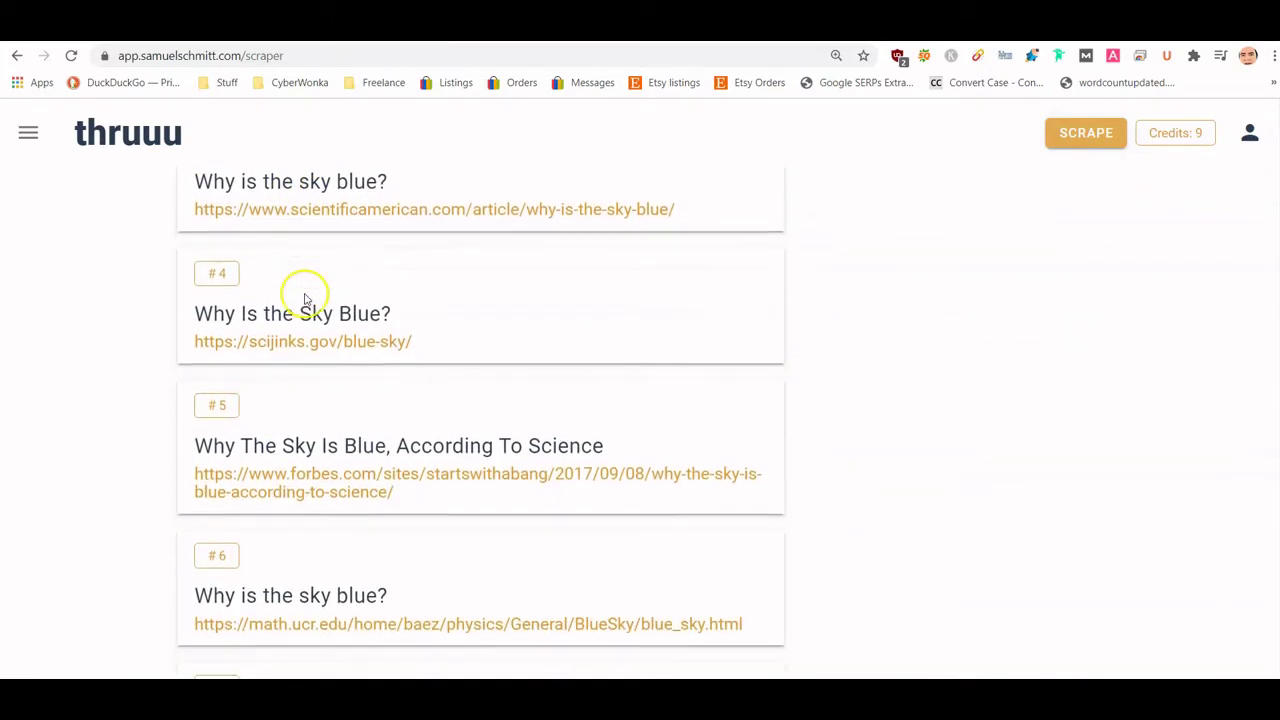
scroll(320, 296, up, 4)
scroll(352, 375, up, 3)
scroll(340, 400, down, 2)
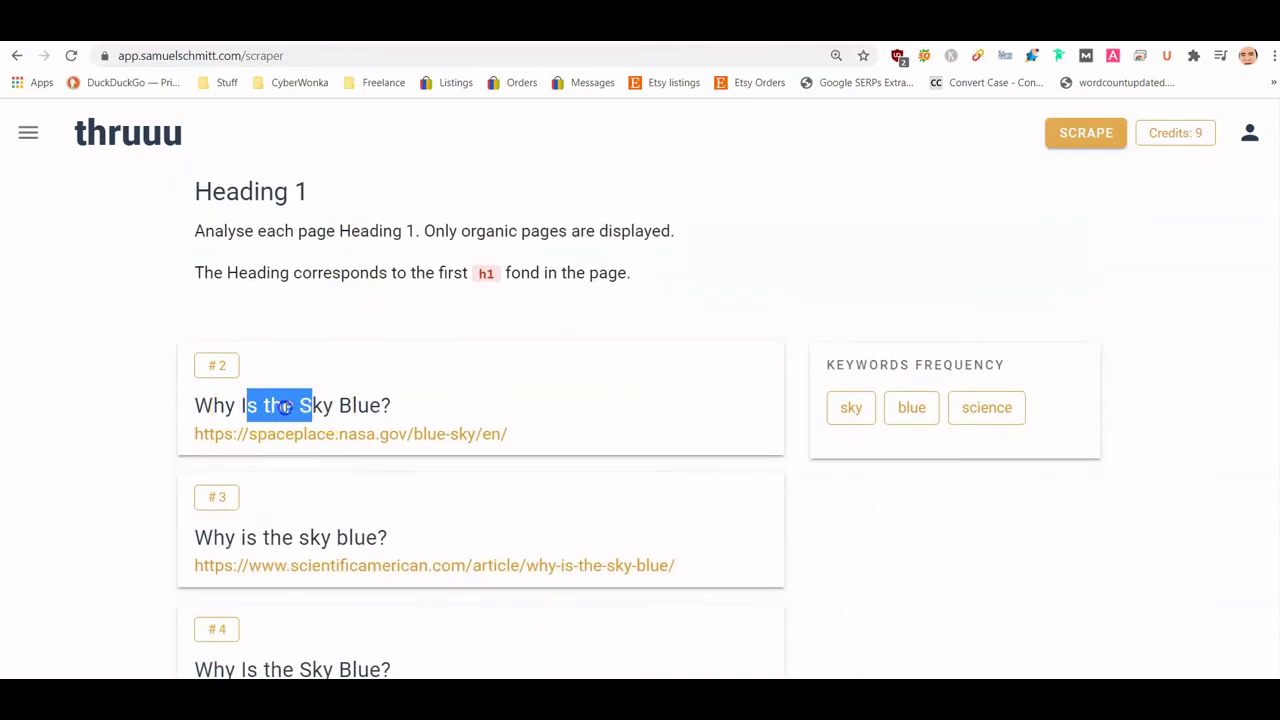
scroll(266, 470, down, 3)
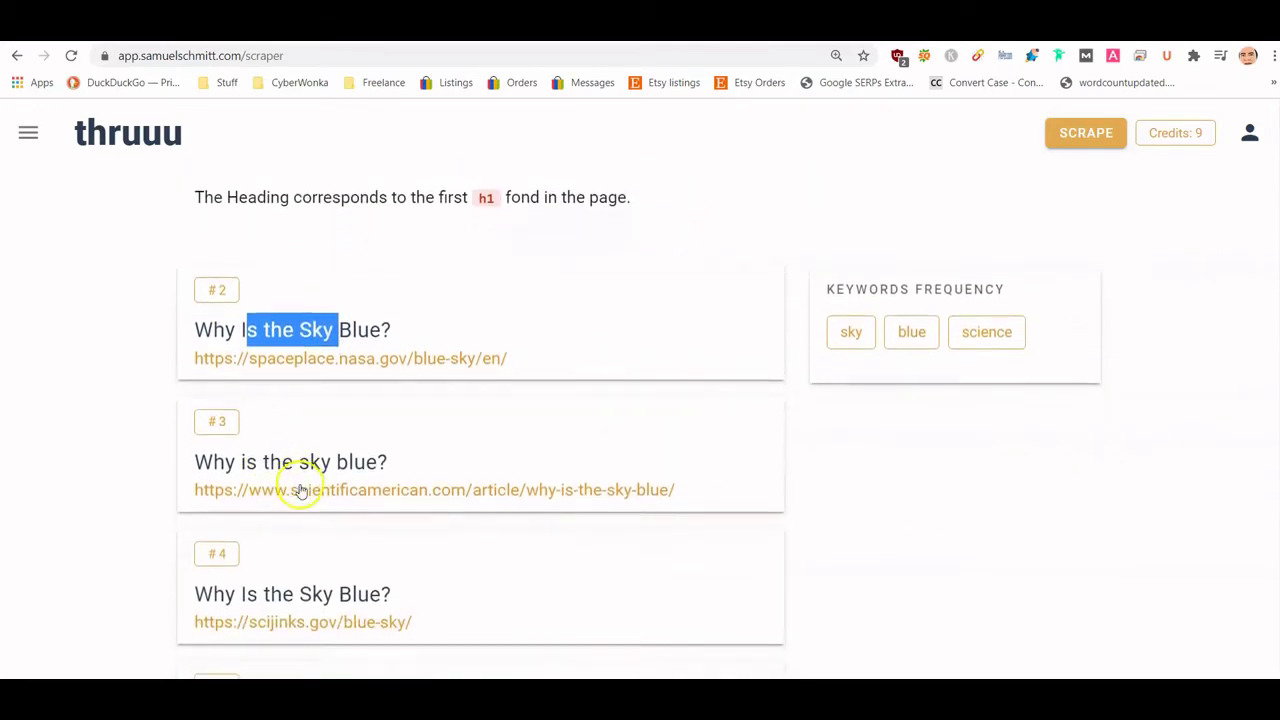
drag(246, 419, 298, 419)
scroll(309, 320, down, 2)
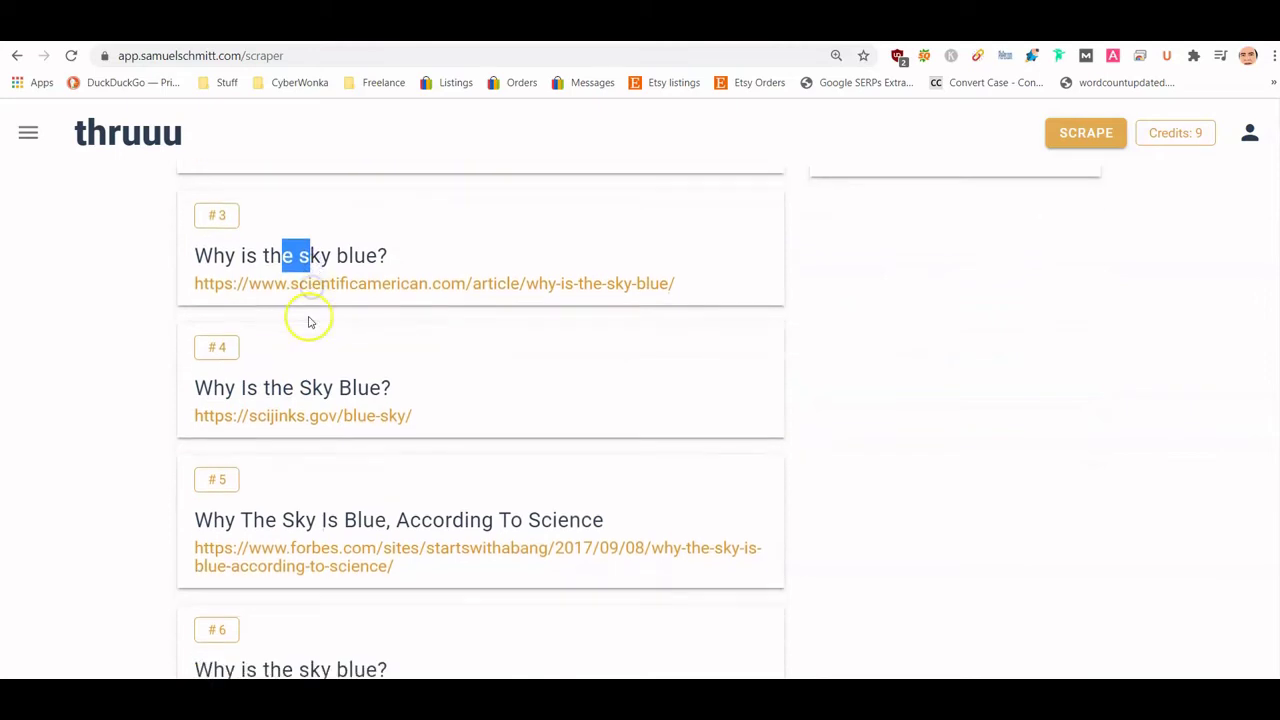
double_click(299, 380)
drag(262, 253, 314, 254)
Highlight more H1 headings, including result #8's, then open the Heading 2 analysis
scroll(234, 314, up, 3)
drag(196, 368, 288, 362)
drag(303, 247, 323, 266)
scroll(323, 274, down, 5)
scroll(250, 410, down, 4)
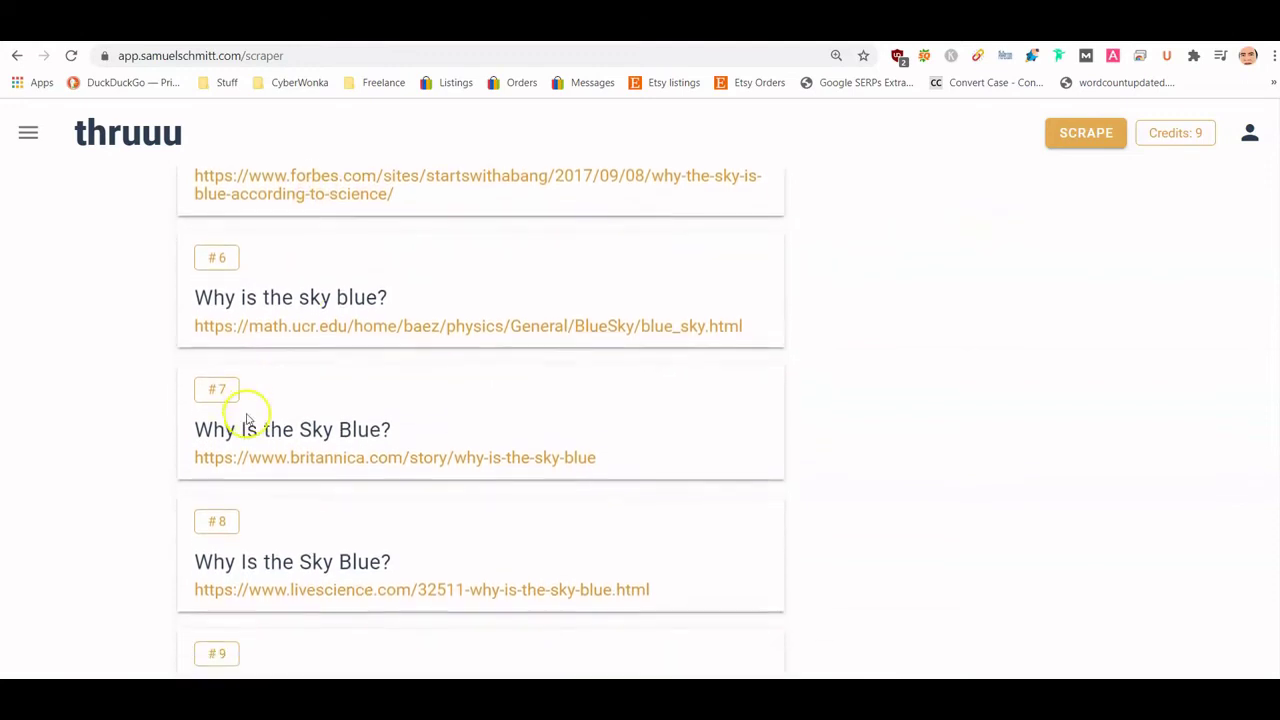
drag(258, 429, 337, 429)
scroll(233, 366, up, 1)
drag(233, 368, 354, 381)
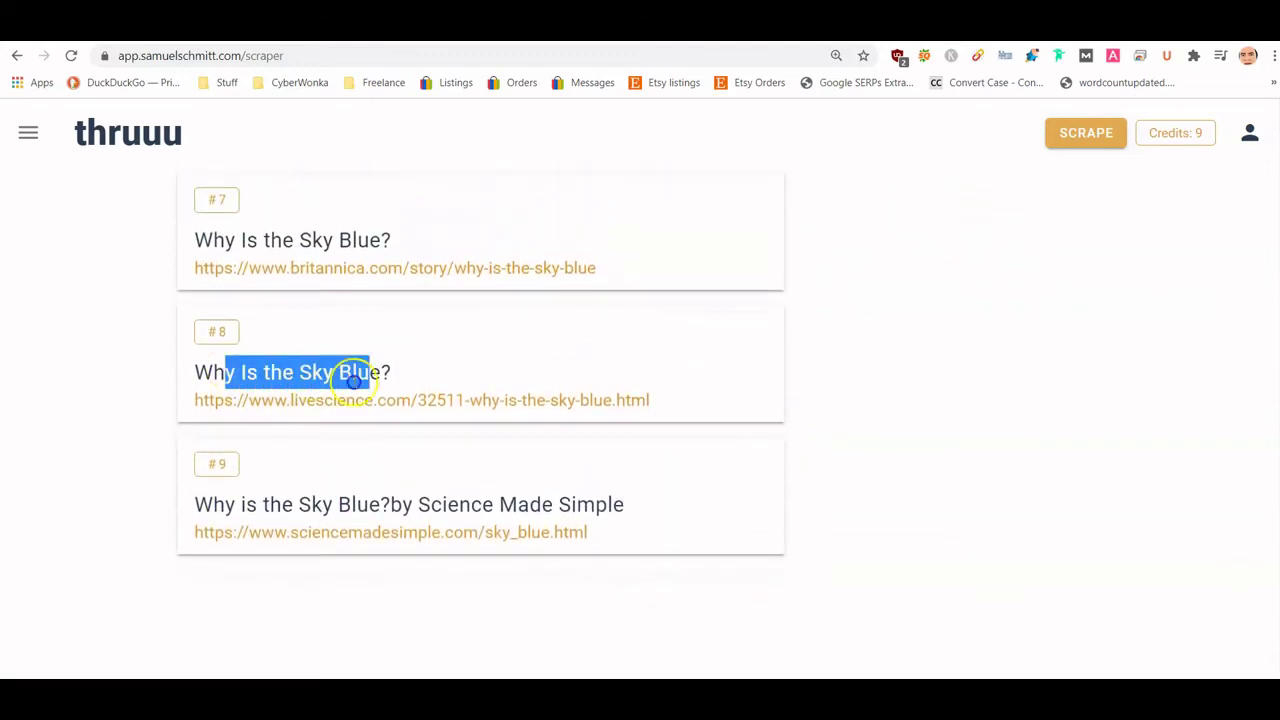
scroll(375, 378, up, 5)
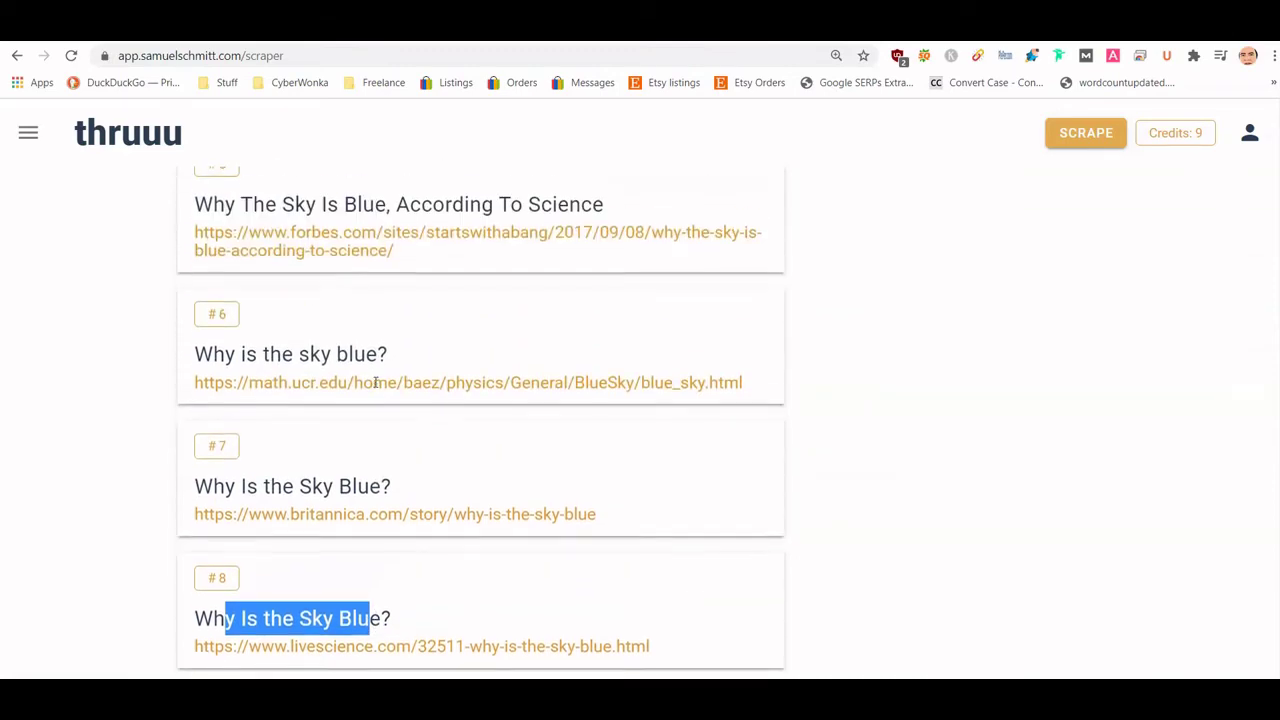
scroll(378, 375, down, 2)
scroll(400, 390, up, 3)
scroll(463, 406, up, 9)
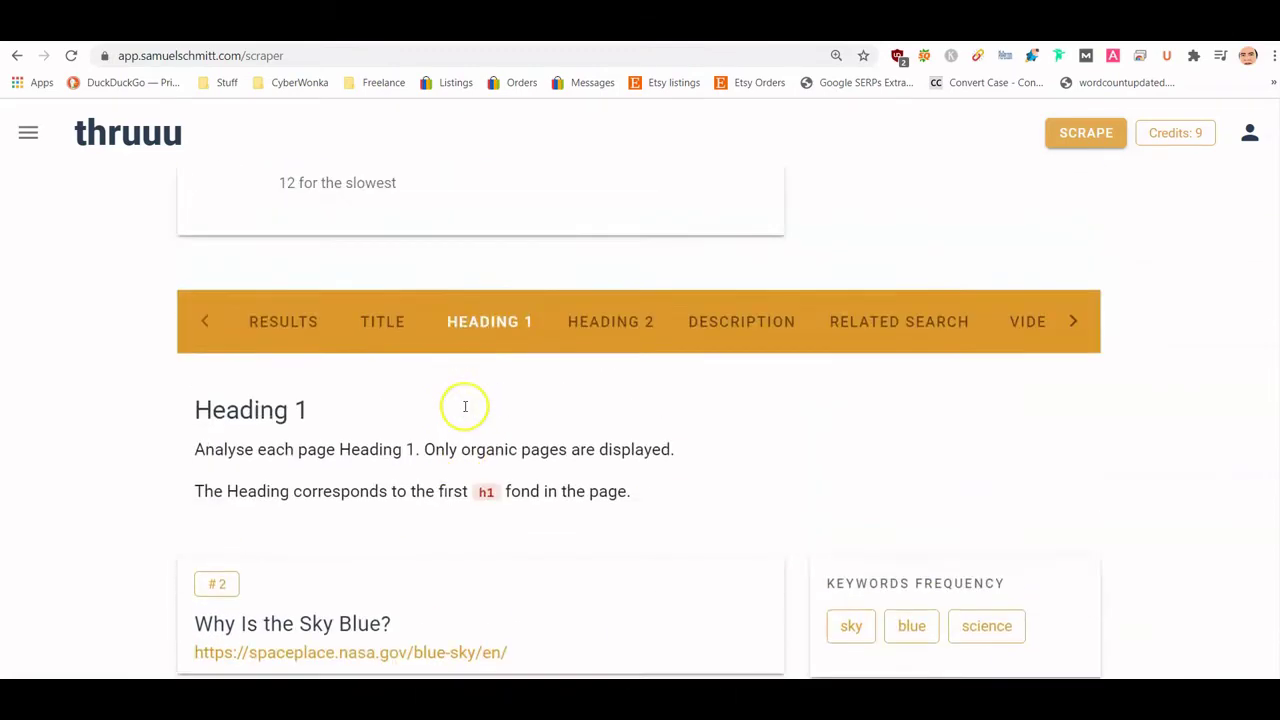
scroll(580, 483, down, 2)
click(609, 455)
Review the H2 section cards, highlighting Section #1's first heading and Section #3's other-planets heading
scroll(600, 450, down, 6)
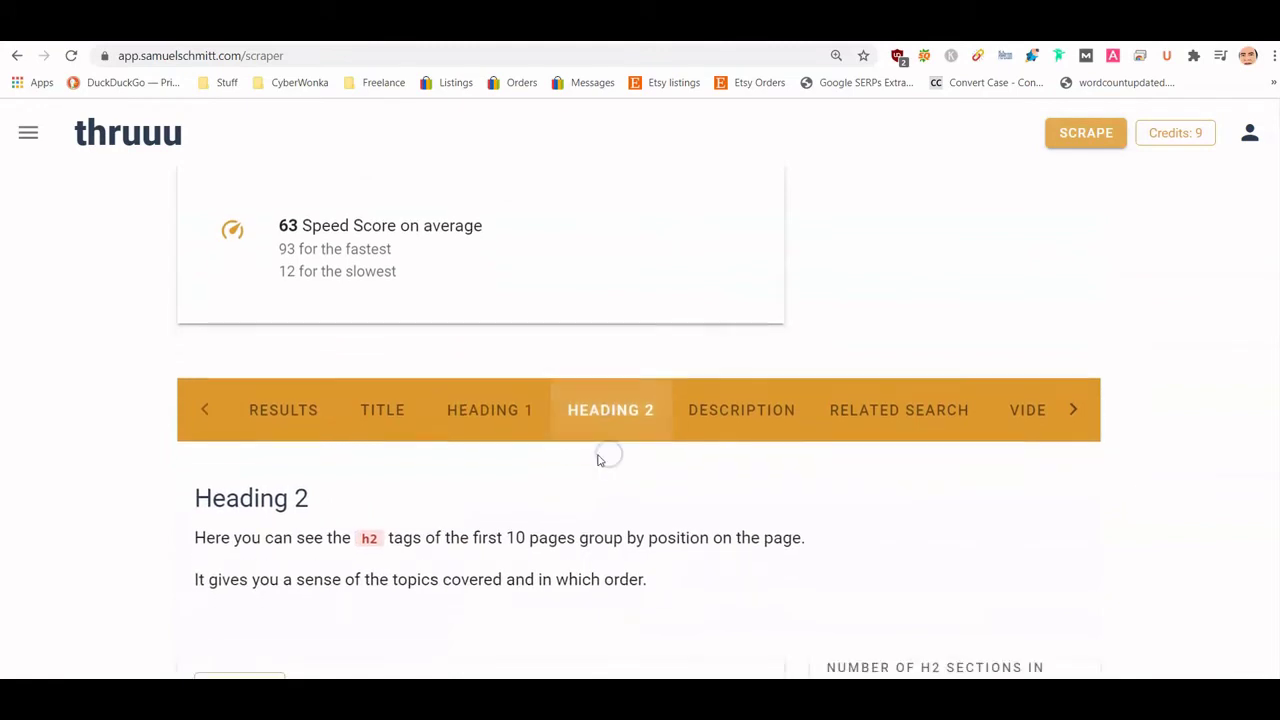
scroll(290, 340, up, 1)
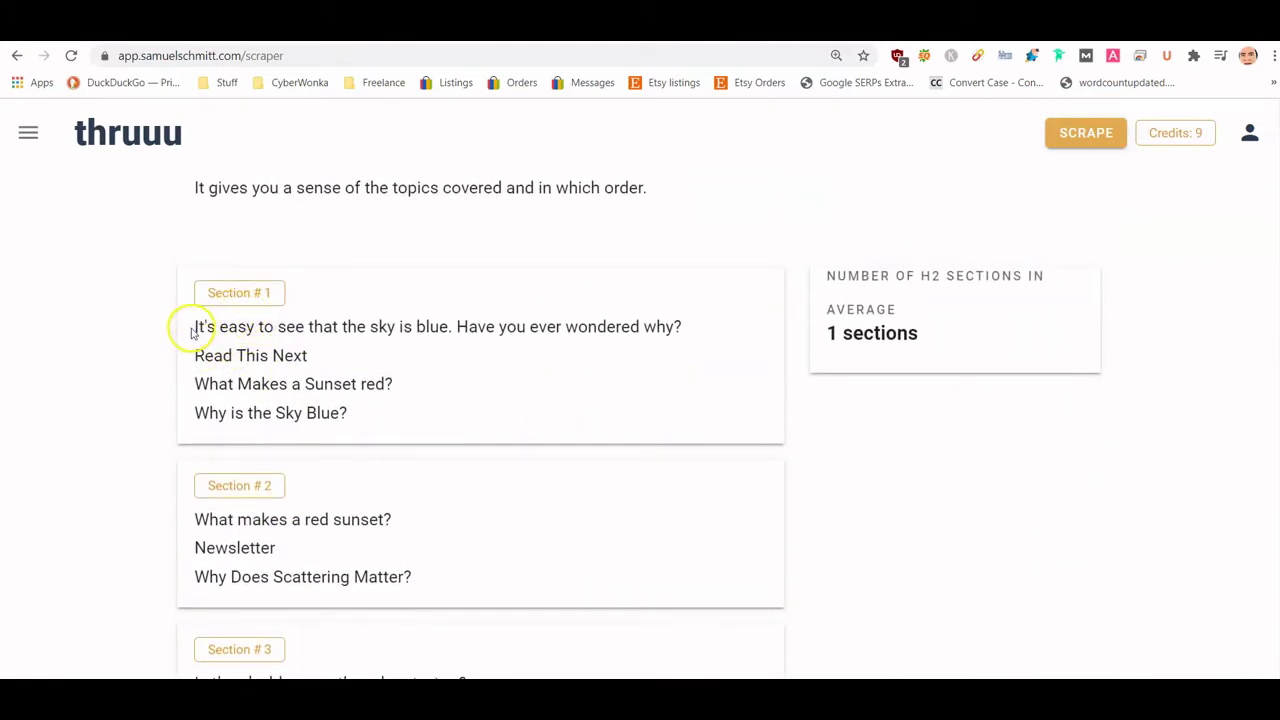
drag(255, 335, 665, 342)
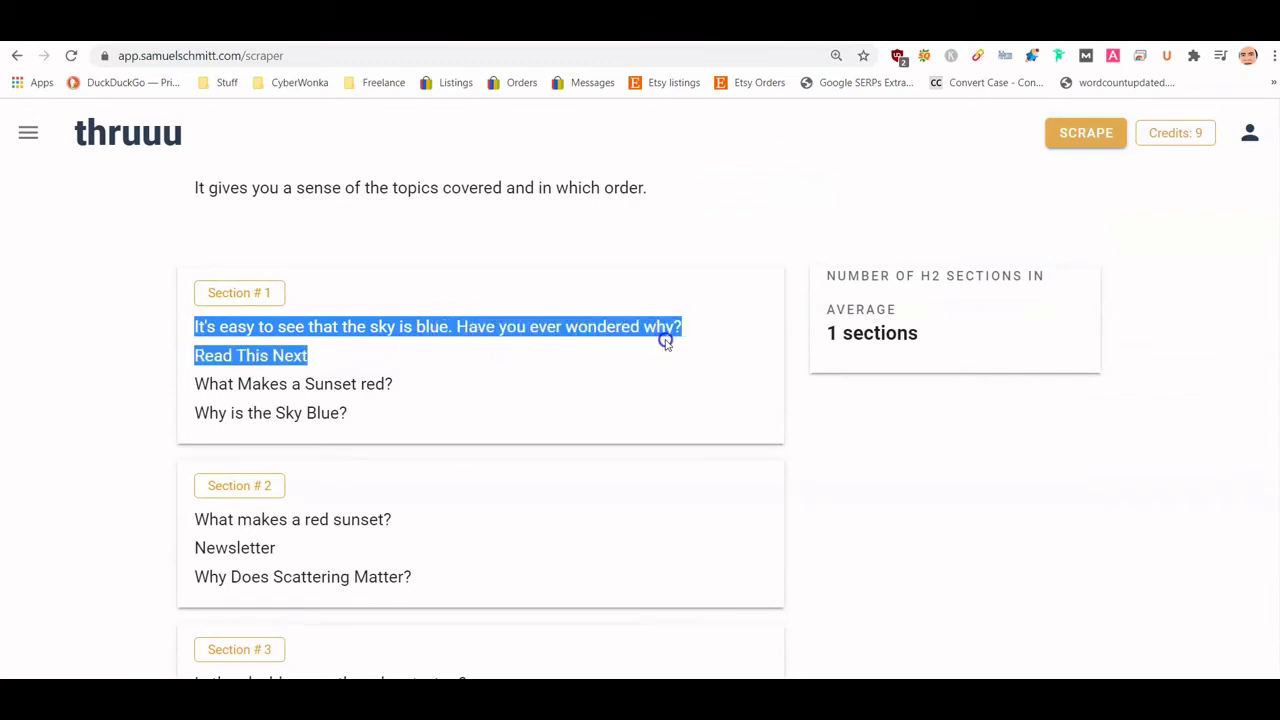
drag(199, 338, 645, 332)
drag(206, 517, 429, 526)
scroll(238, 518, down, 1)
scroll(238, 518, down, 1)
drag(226, 514, 468, 510)
Bring up the Description analysis comparing SERP and META descriptions, showing a 30% average match
scroll(417, 512, down, 1)
scroll(417, 512, down, 2)
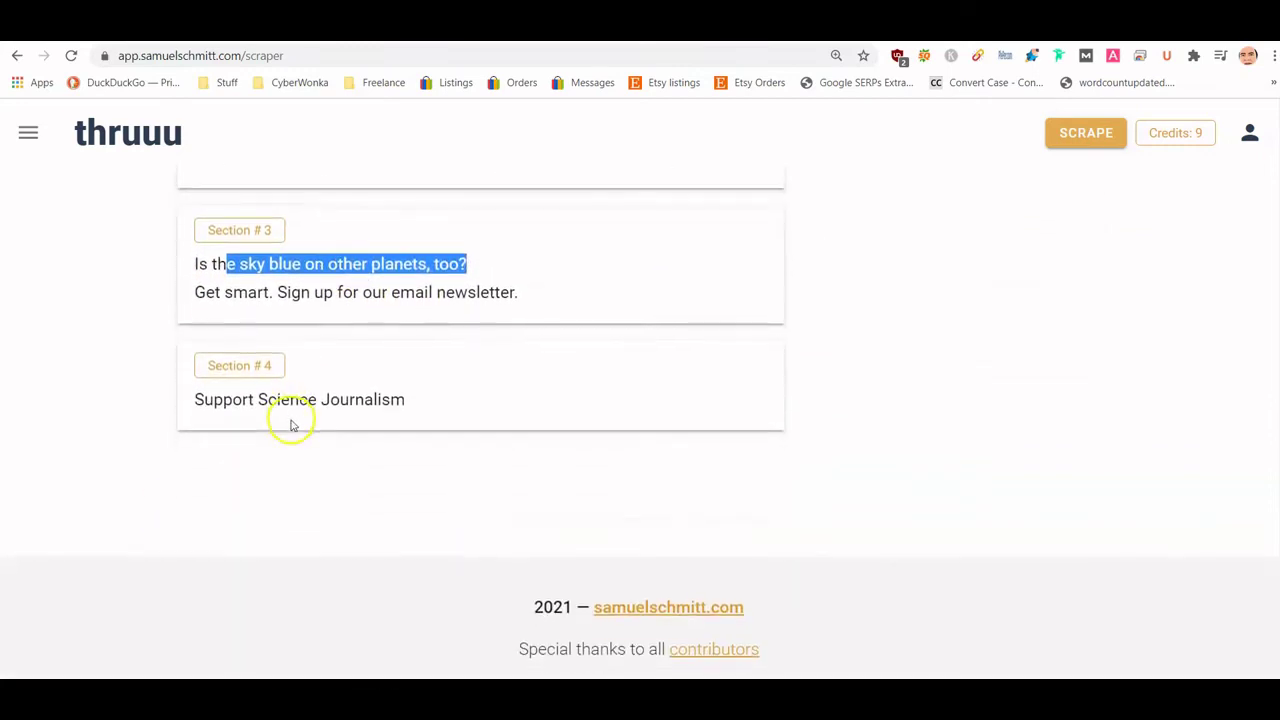
scroll(362, 405, up, 10)
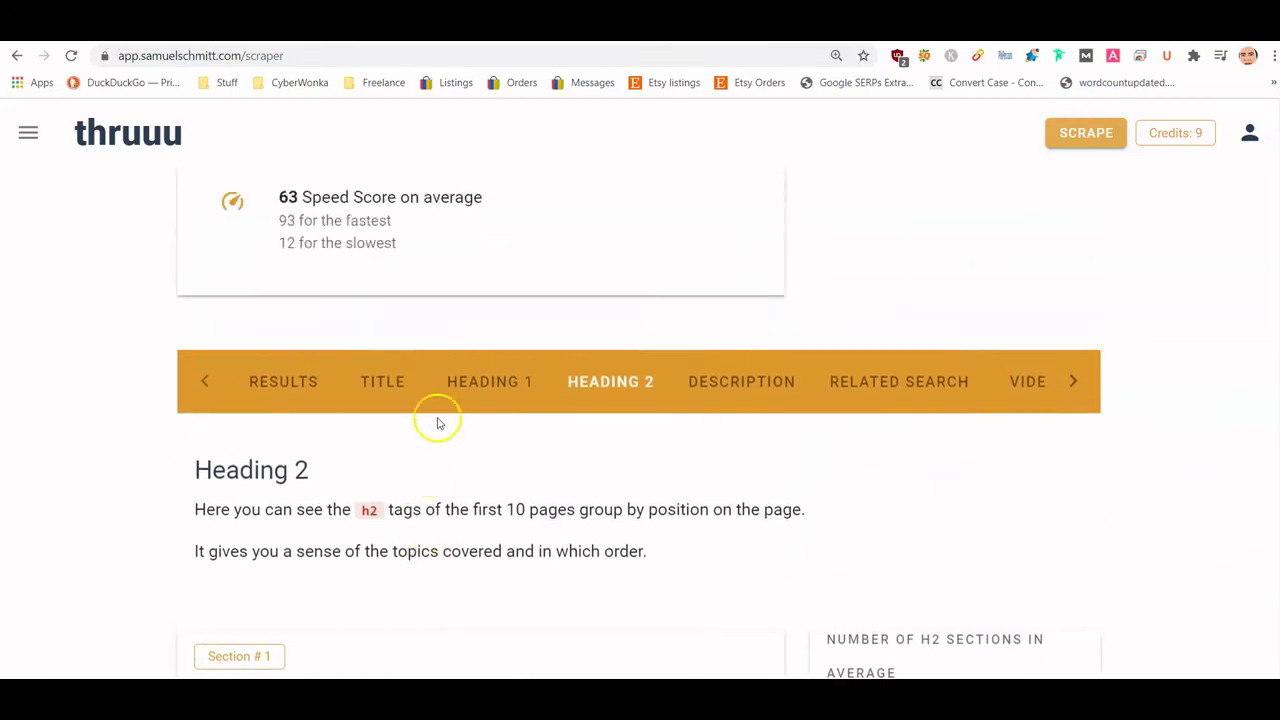
click(727, 520)
Compare the NASA result's SERP and META descriptions by highlighting each line
scroll(551, 471, down, 5)
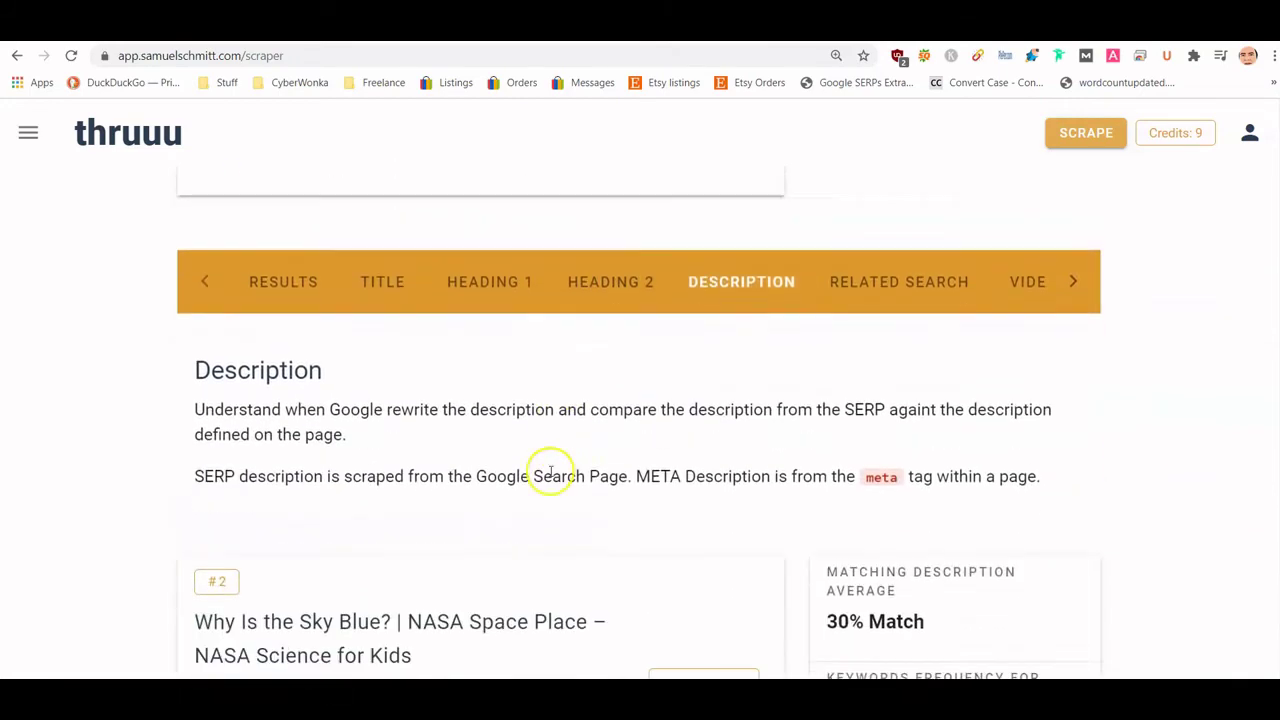
scroll(248, 400, down, 2)
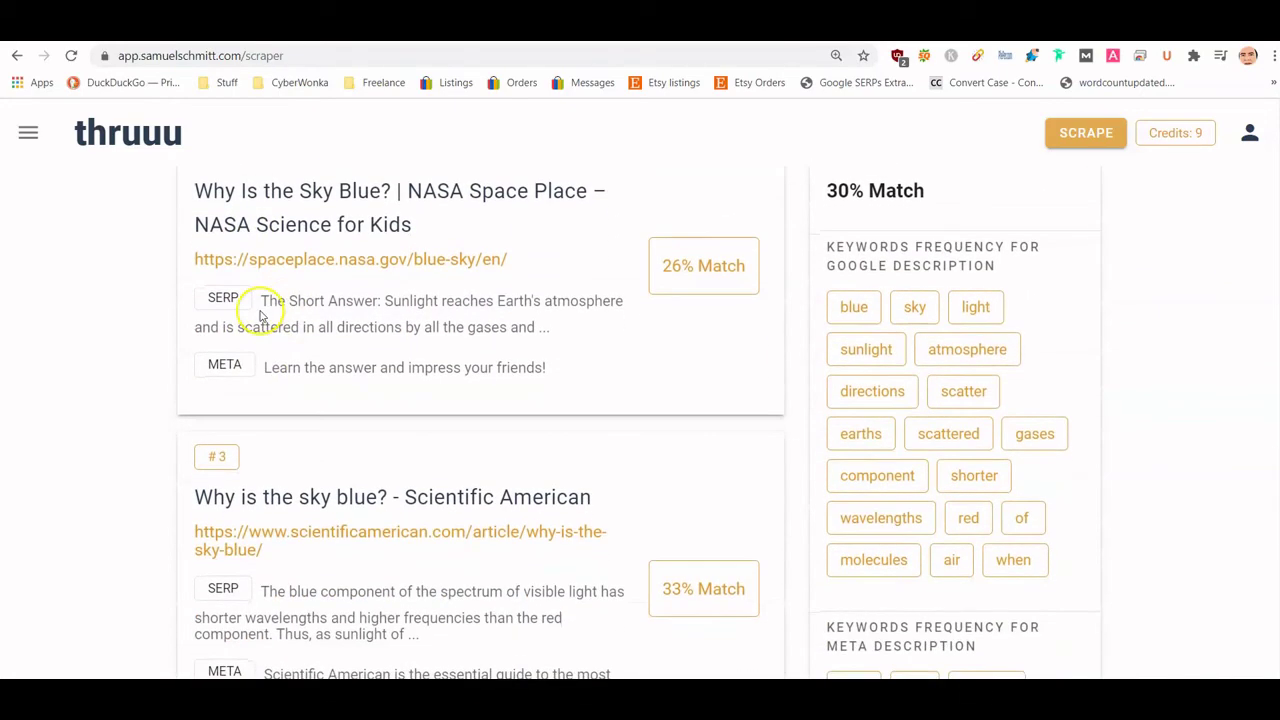
drag(262, 300, 589, 331)
drag(262, 368, 545, 368)
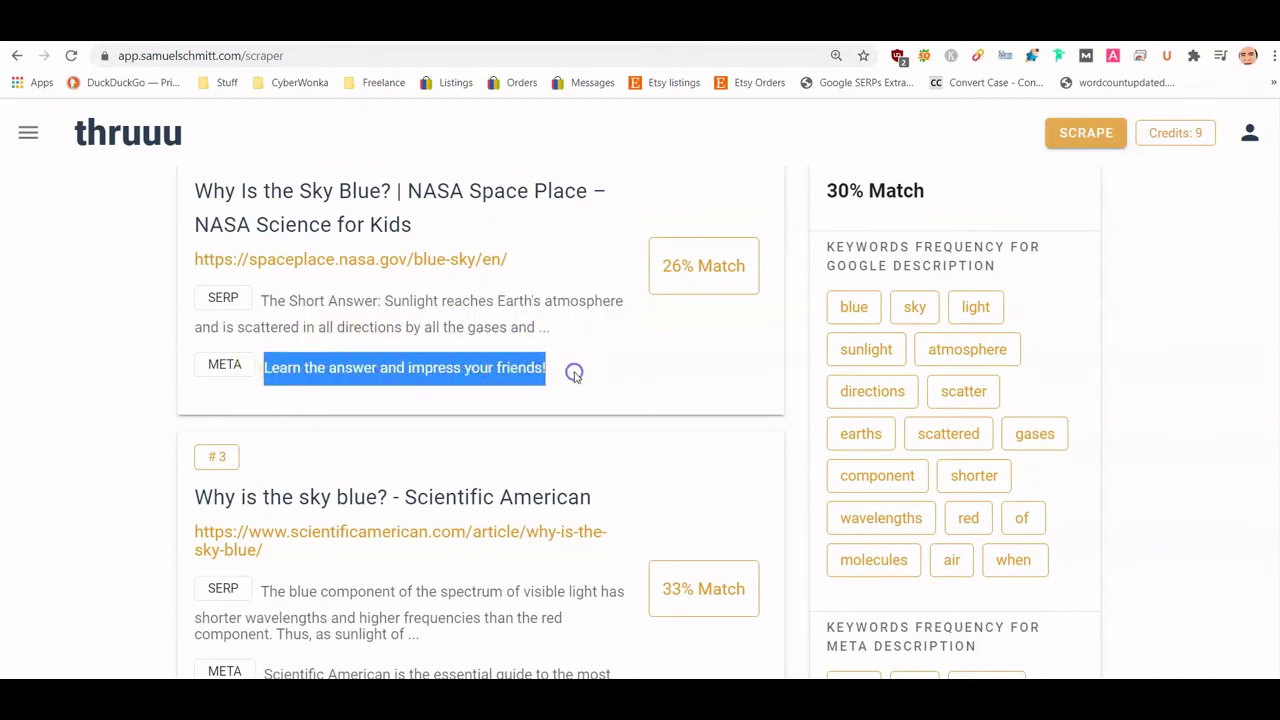
click(268, 358)
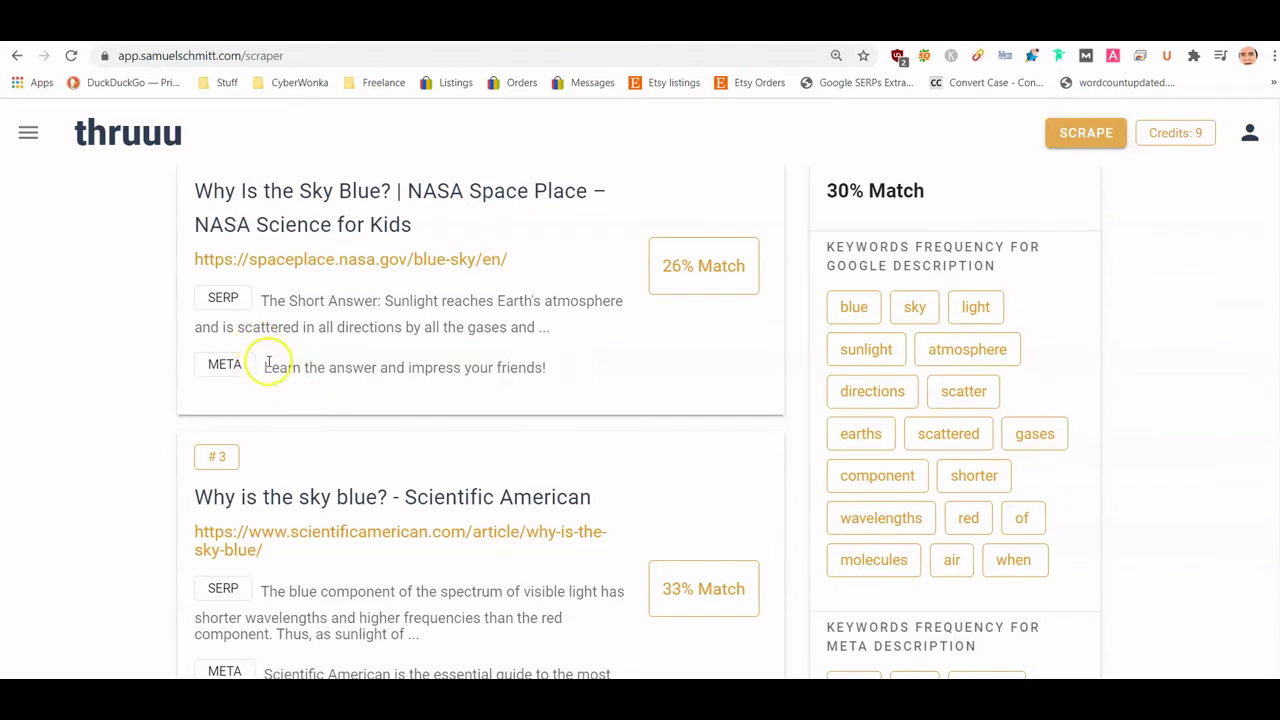
drag(268, 301, 483, 345)
click(378, 366)
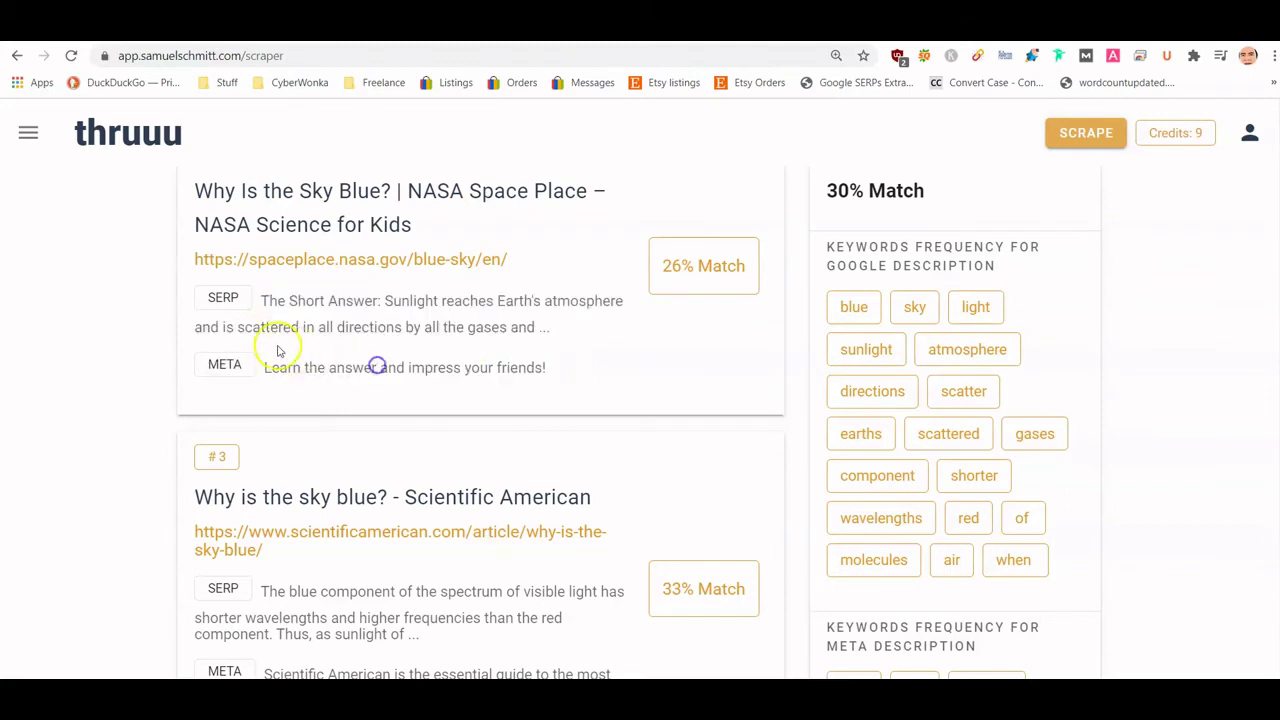
drag(260, 368, 597, 383)
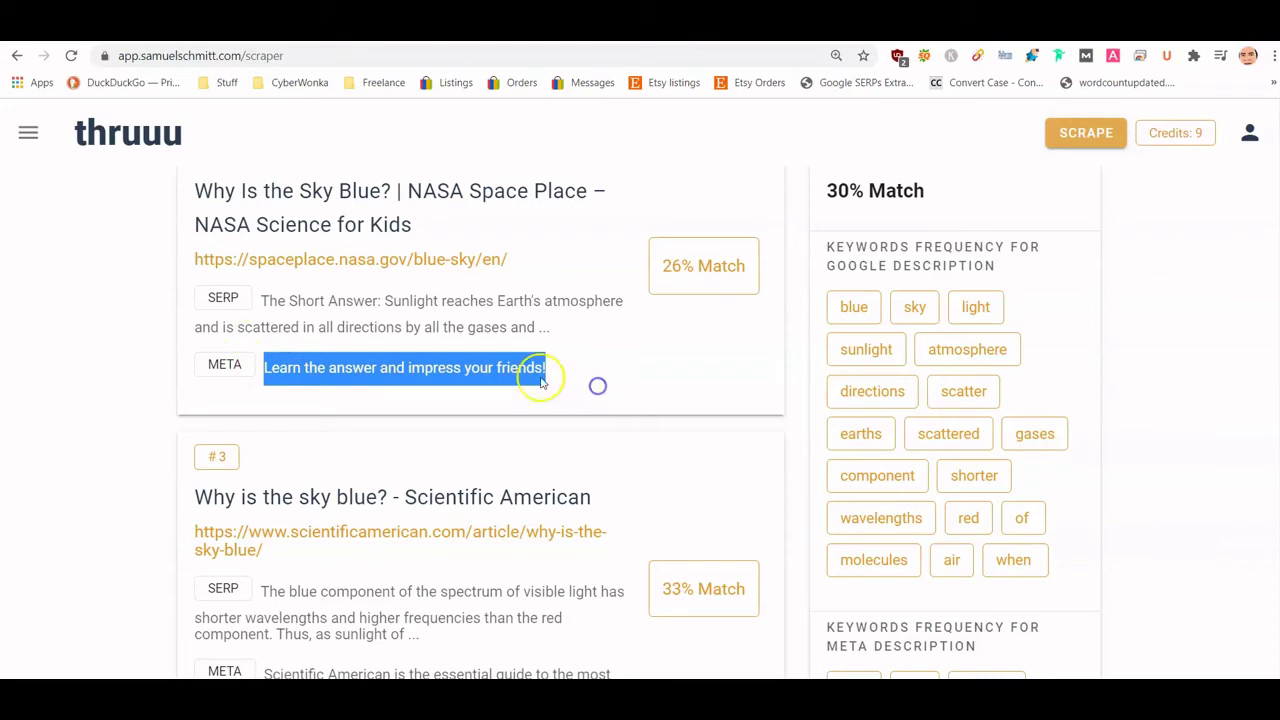
drag(258, 297, 416, 313)
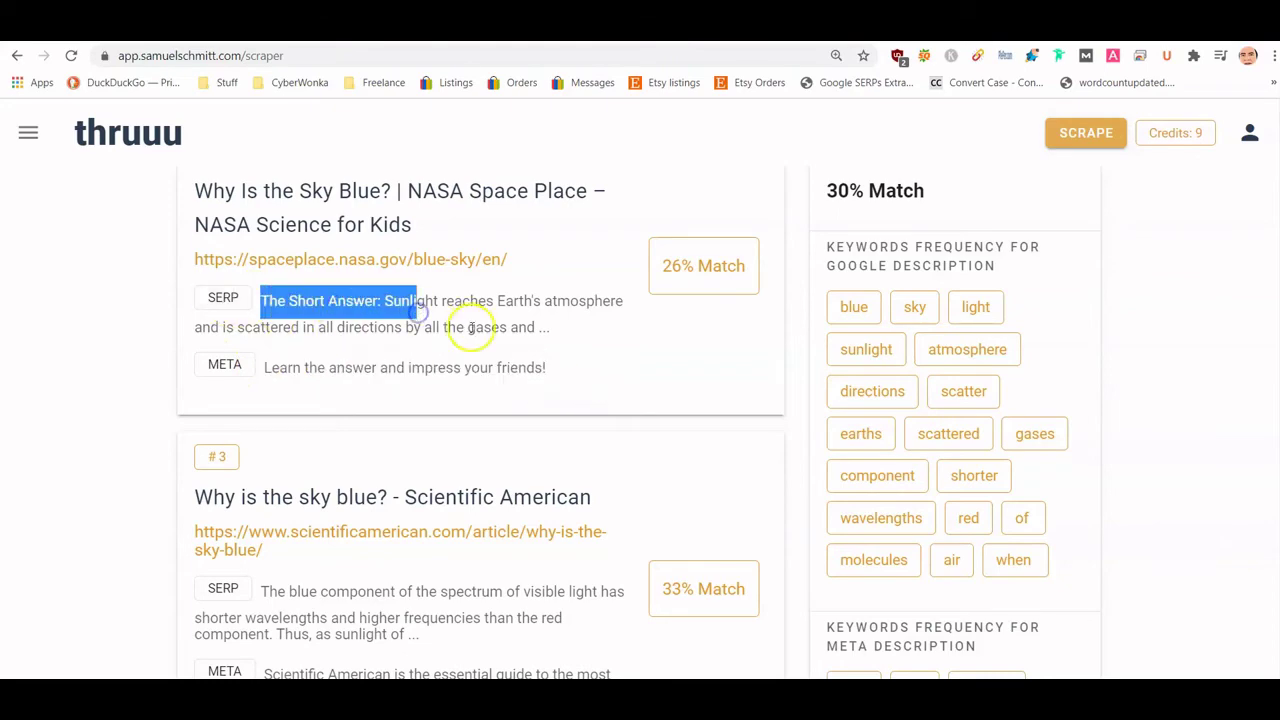
Examine the Google description keywords section by highlighting its heading
scroll(543, 377, up, 2)
scroll(620, 390, down, 1)
scroll(800, 370, up, 2)
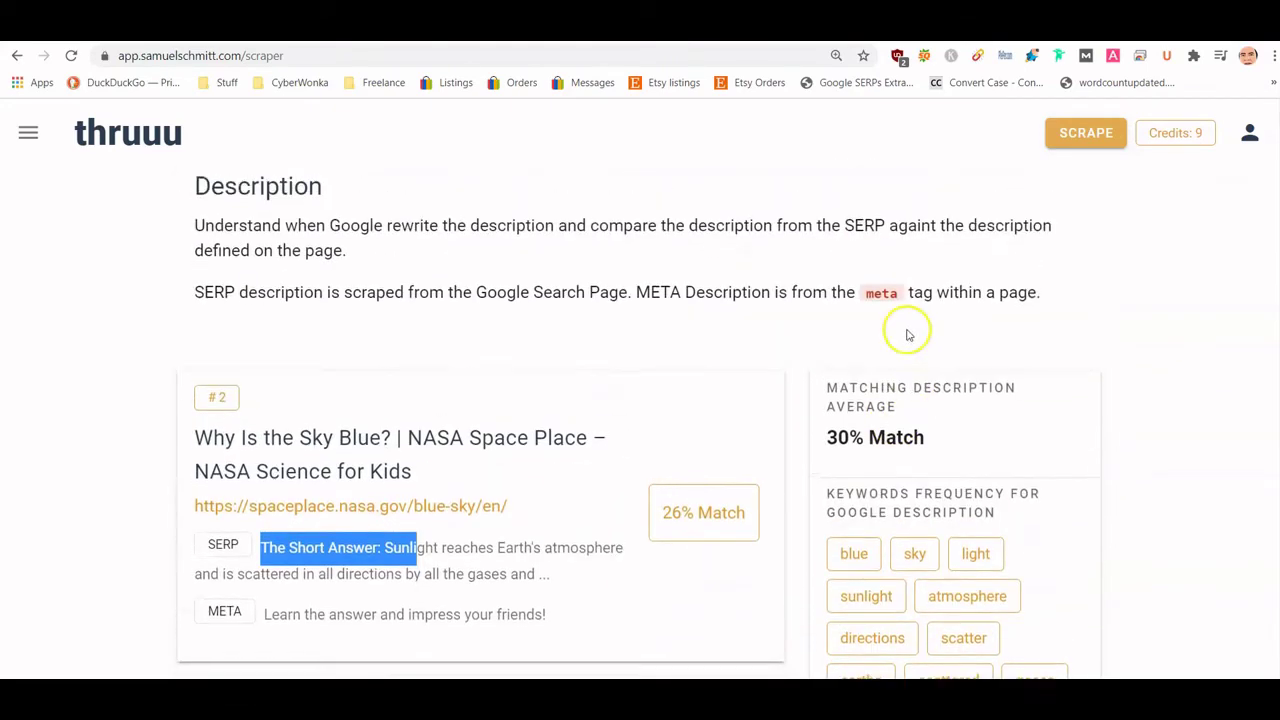
scroll(951, 408, down, 2)
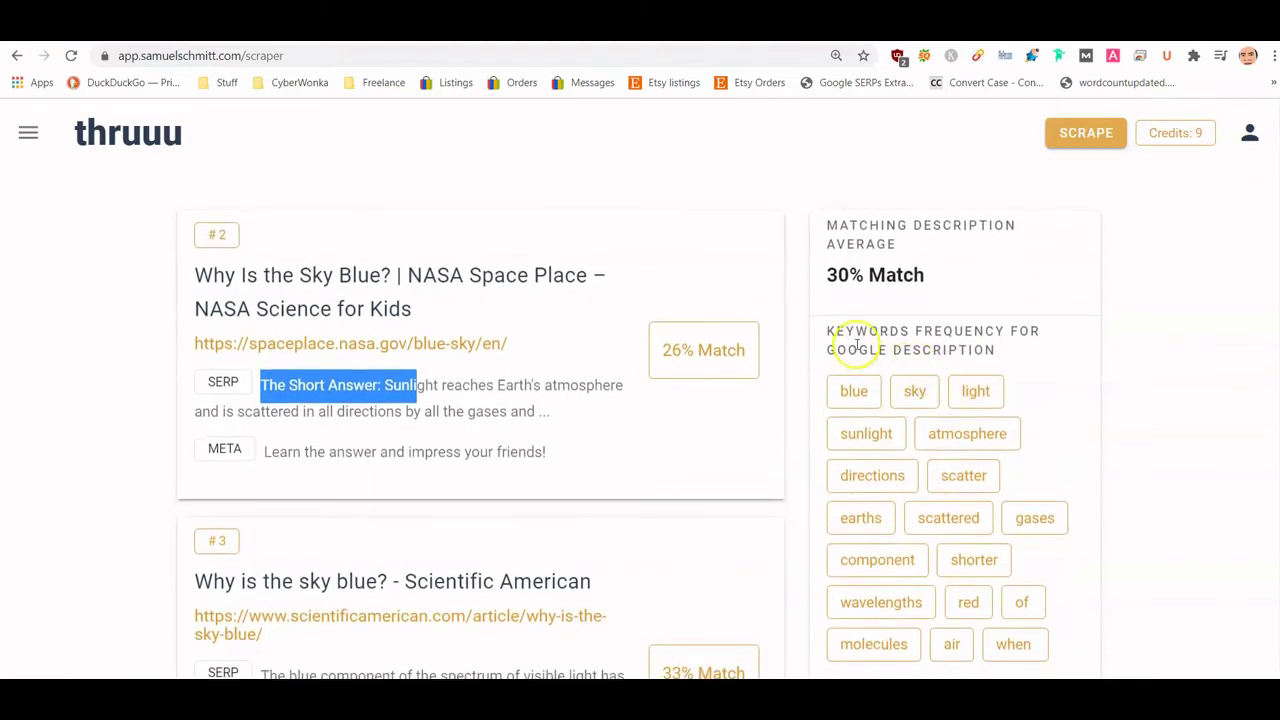
drag(870, 349, 931, 345)
scroll(950, 390, down, 2)
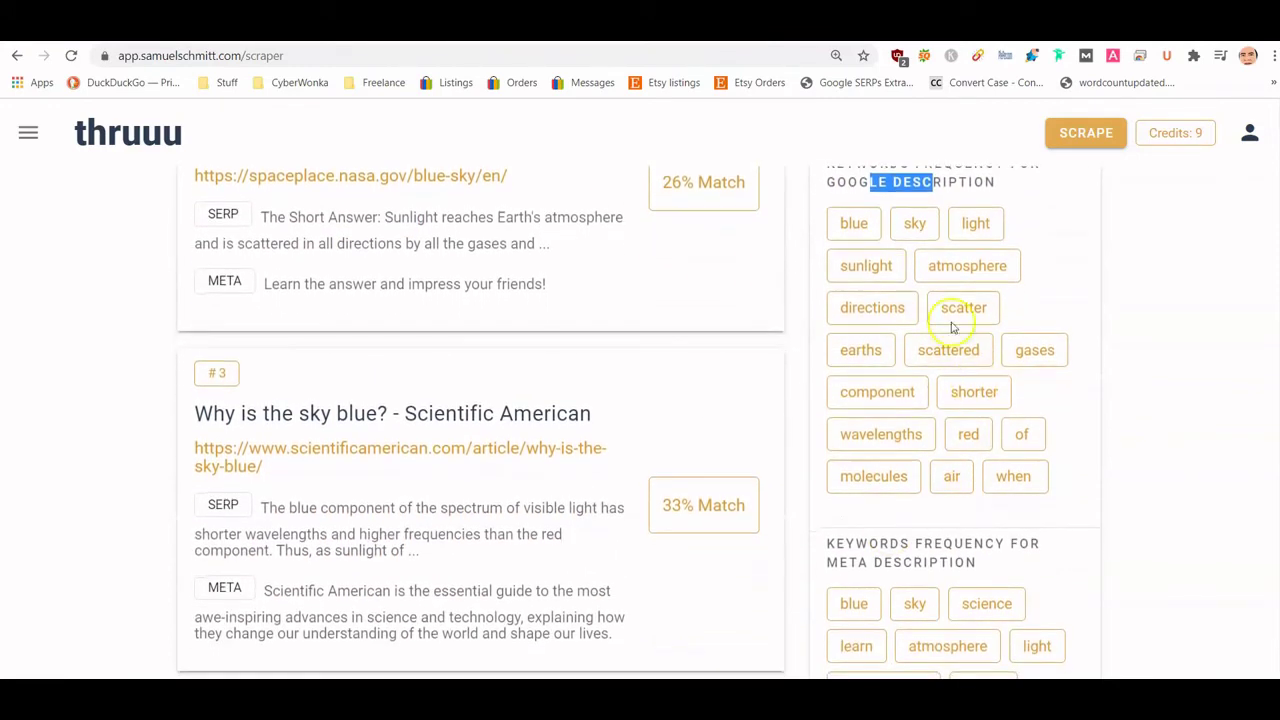
scroll(866, 397, down, 2)
drag(858, 394, 946, 376)
click(877, 386)
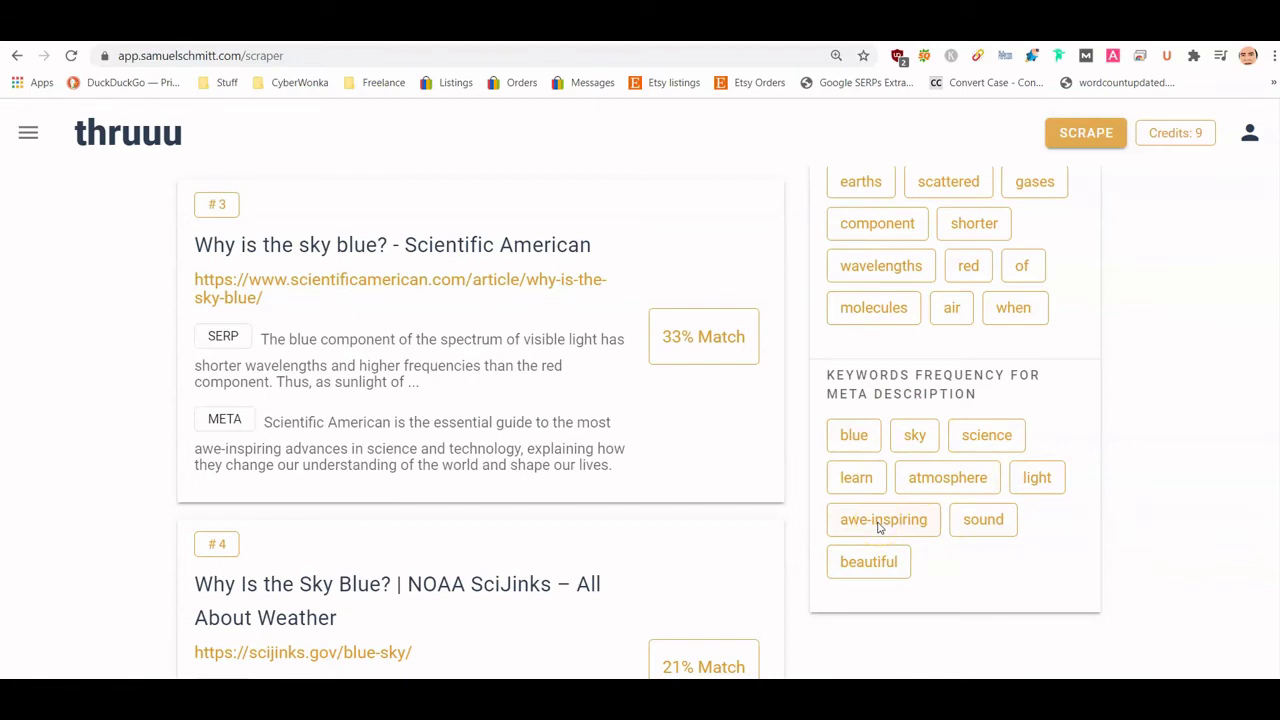
Highlight 'sky blue?' in the #3 title, then switch to the Page Title analysis
drag(263, 246, 395, 236)
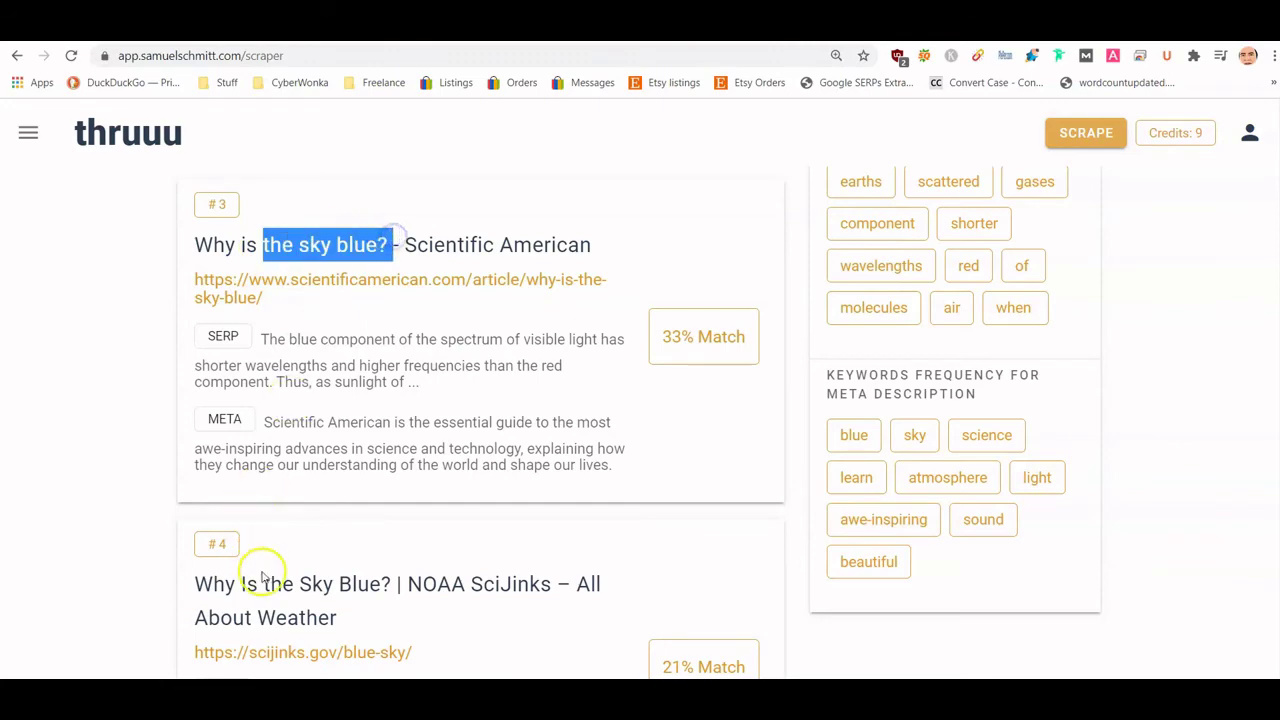
drag(263, 578, 194, 584)
scroll(600, 466, up, 4)
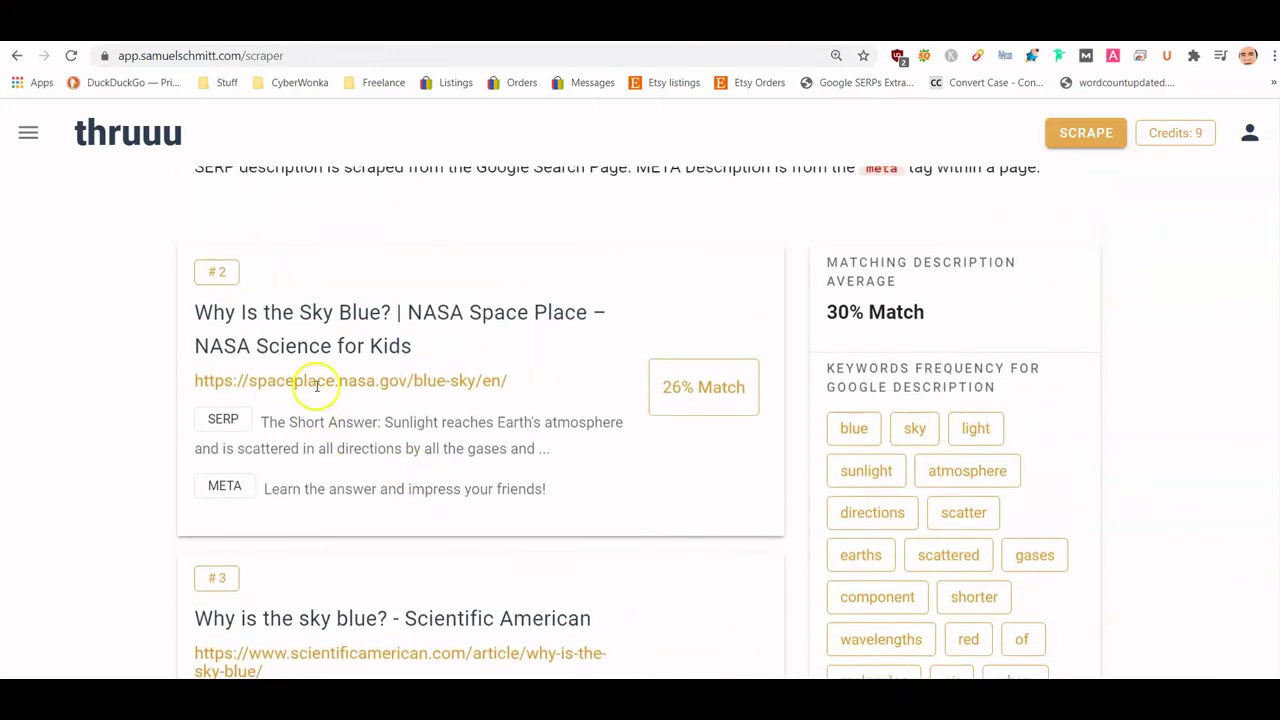
scroll(317, 385, up, 5)
click(398, 443)
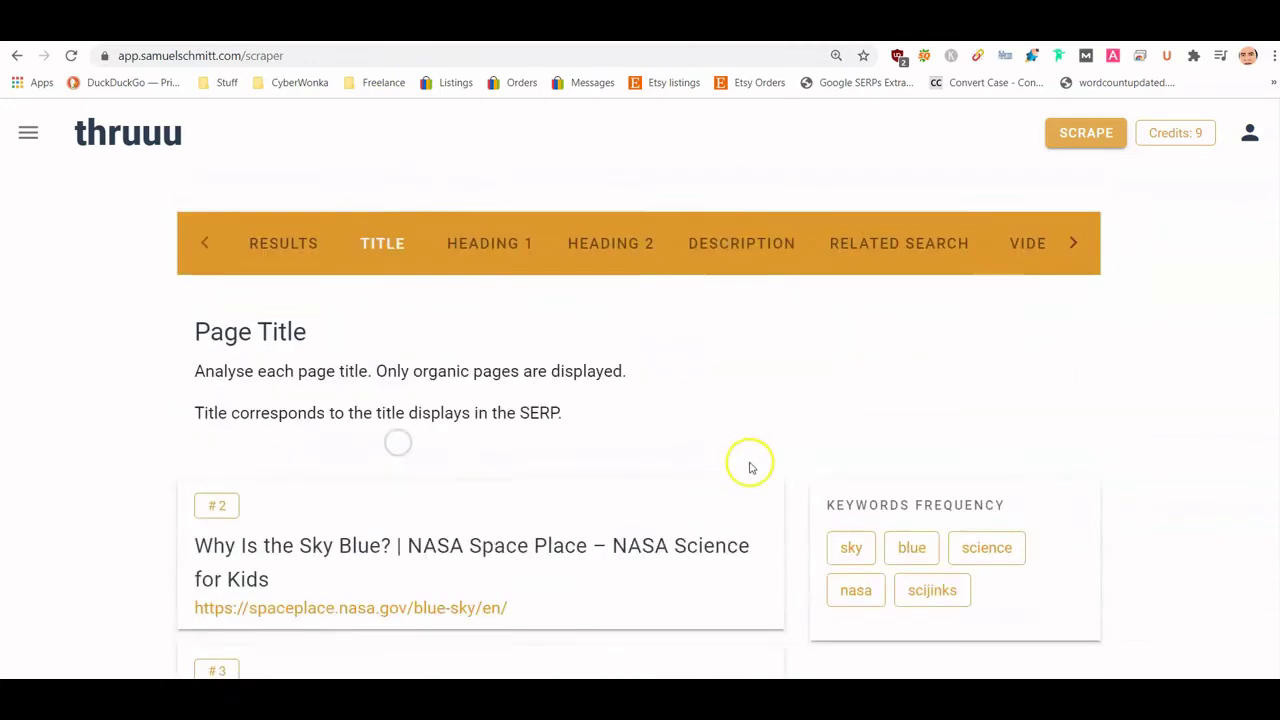
Open the Heading 1 analysis of the ranking pages
scroll(751, 467, down, 2)
drag(855, 283, 923, 283)
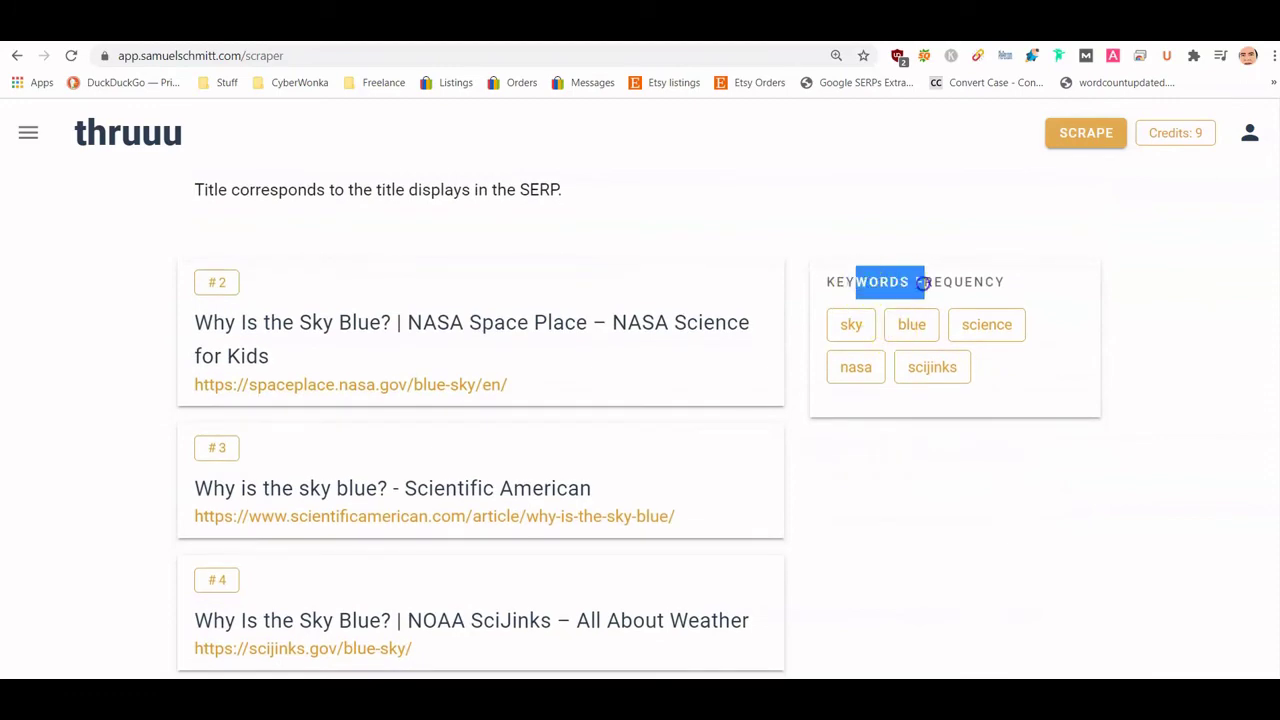
scroll(543, 266, up, 3)
click(487, 355)
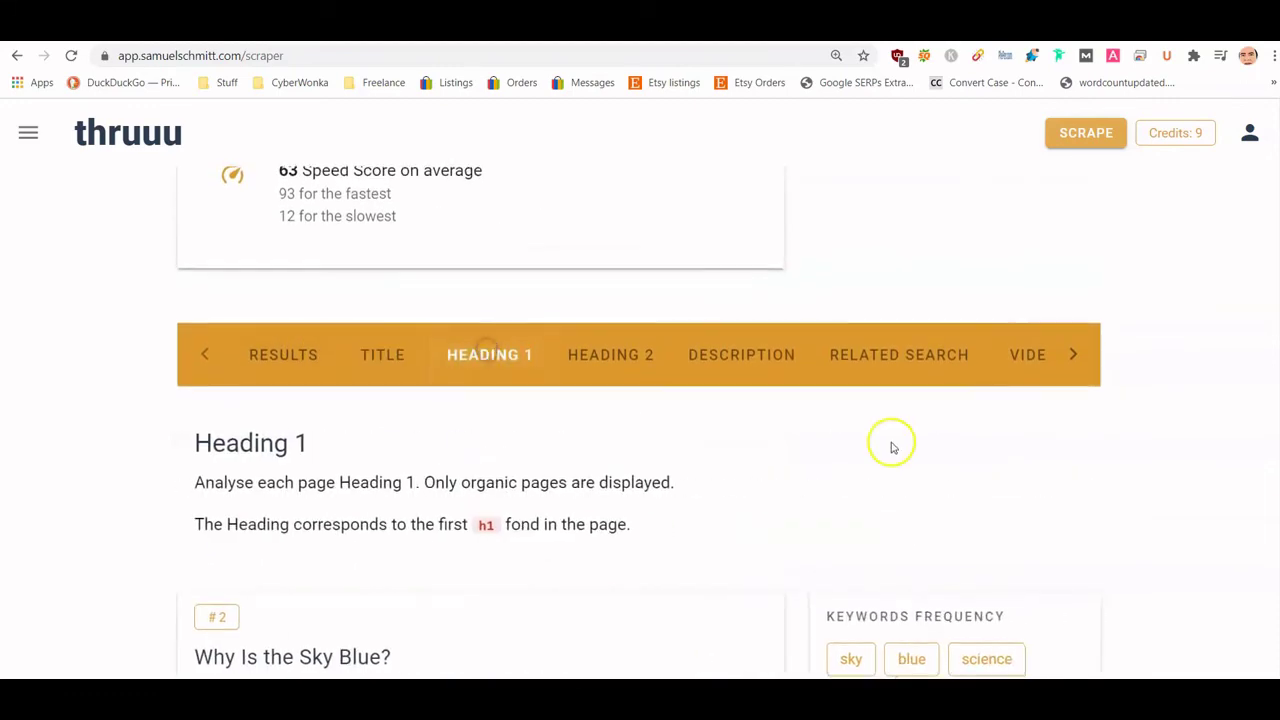
Return to the Description comparison and highlight the start of the NASA SERP snippet
scroll(900, 400, down, 3)
scroll(808, 334, up, 4)
click(729, 434)
scroll(674, 463, down, 5)
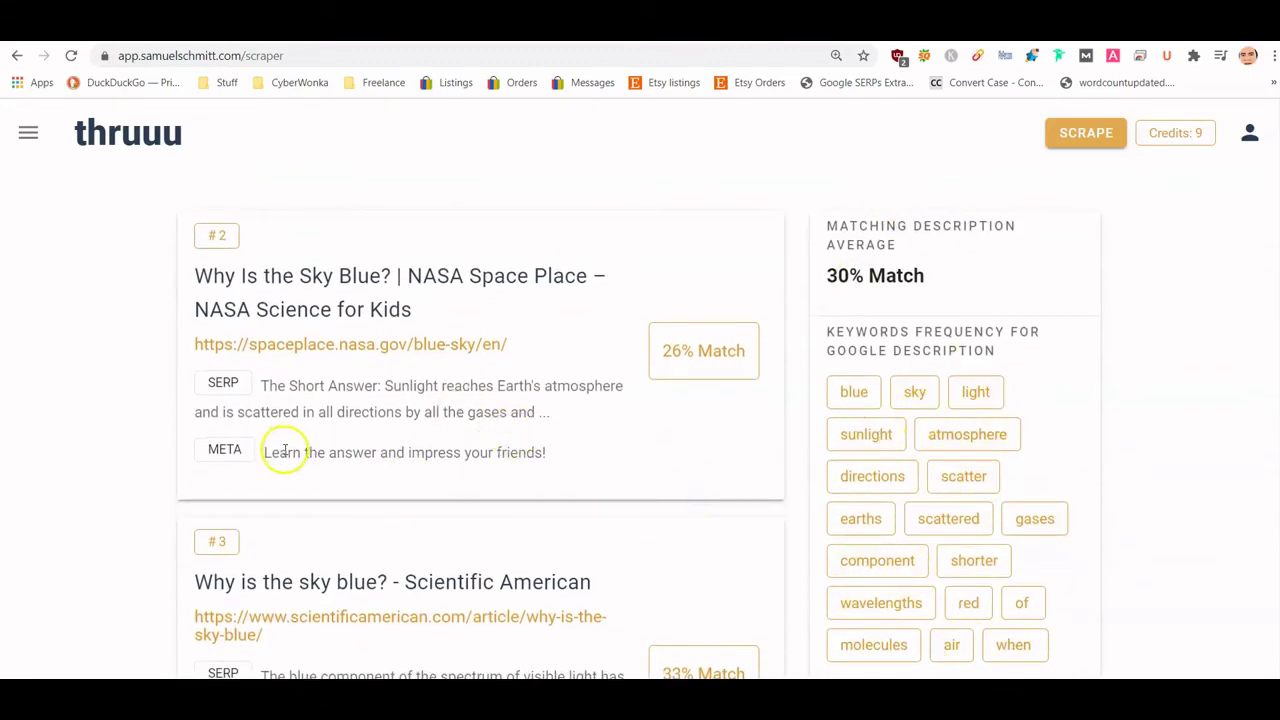
drag(557, 386, 378, 412)
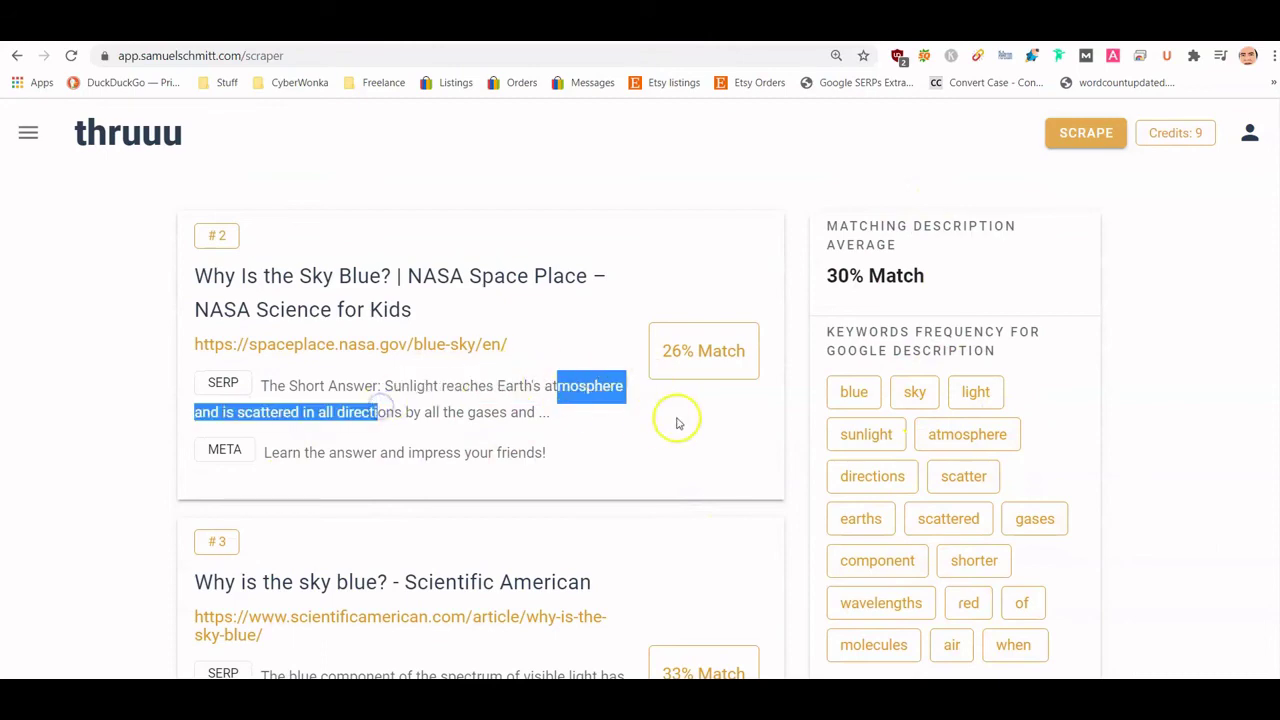
drag(261, 386, 470, 386)
scroll(503, 455, up, 3)
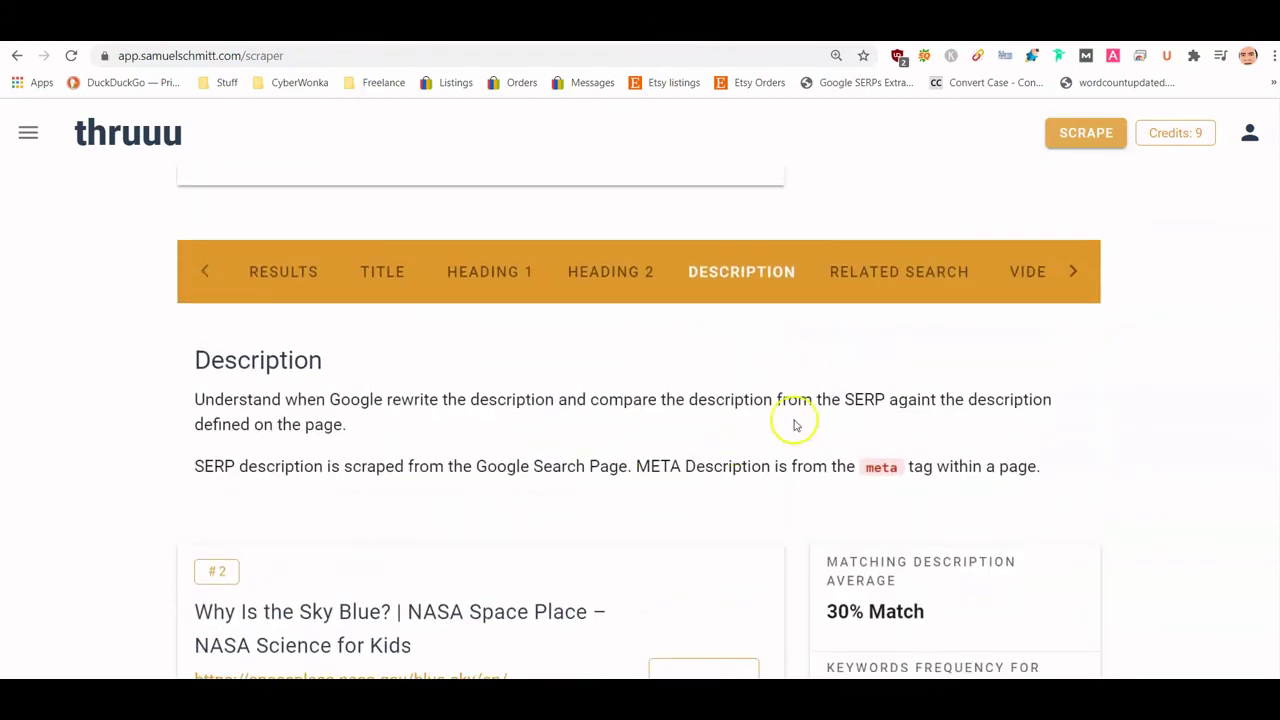
Browse the Related Search suggestions, highlighting the first suggestion's text
click(933, 262)
scroll(237, 366, down, 3)
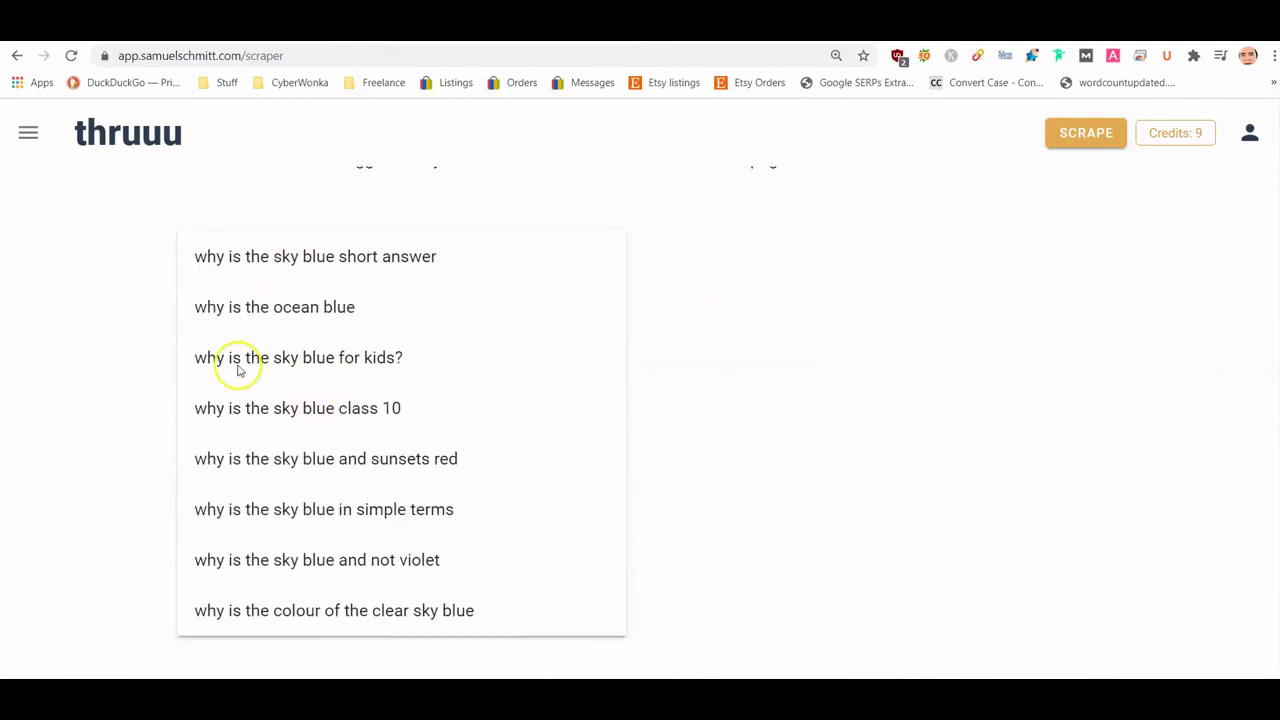
drag(205, 245, 457, 314)
scroll(457, 366, down, 4)
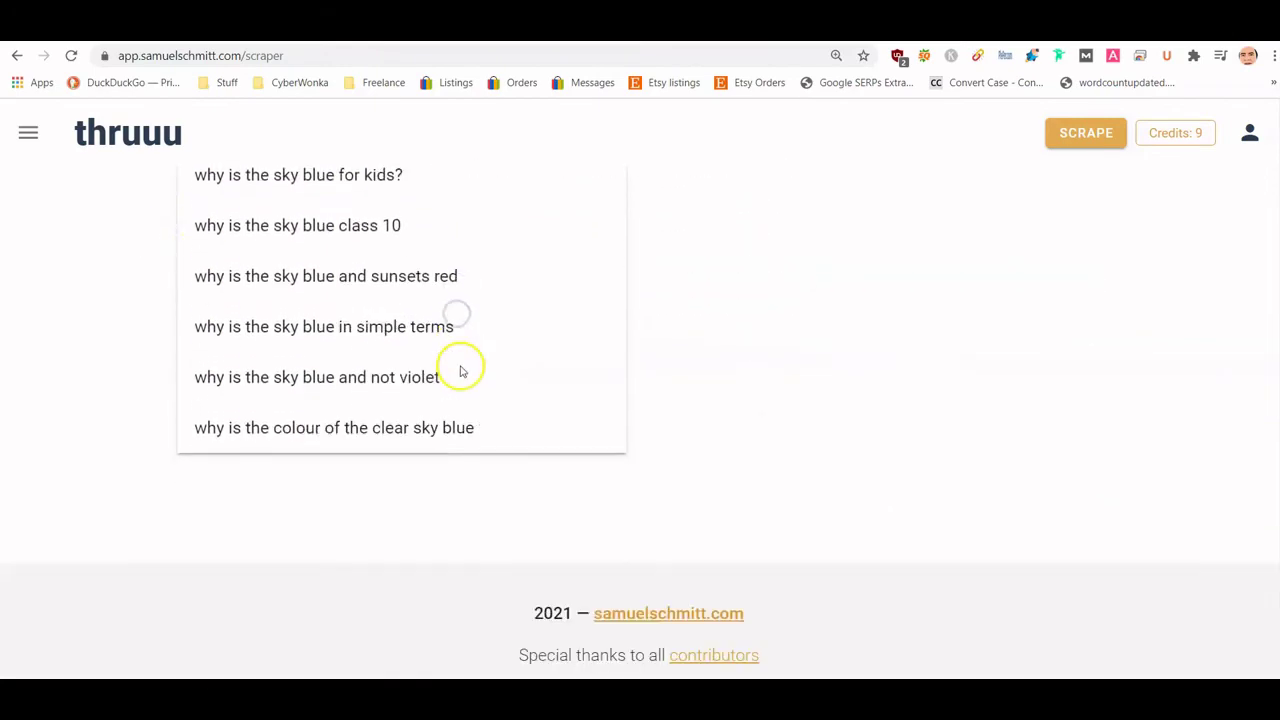
scroll(448, 401, up, 5)
scroll(448, 401, up, 3)
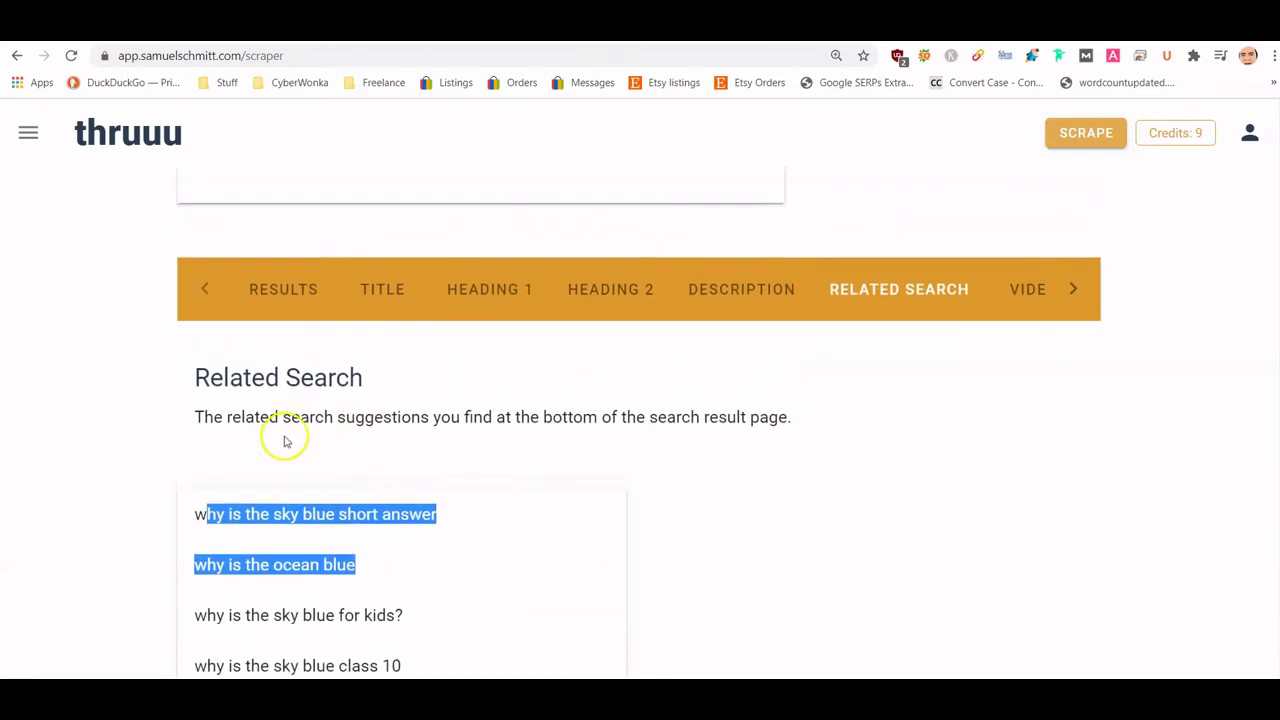
drag(355, 430, 428, 435)
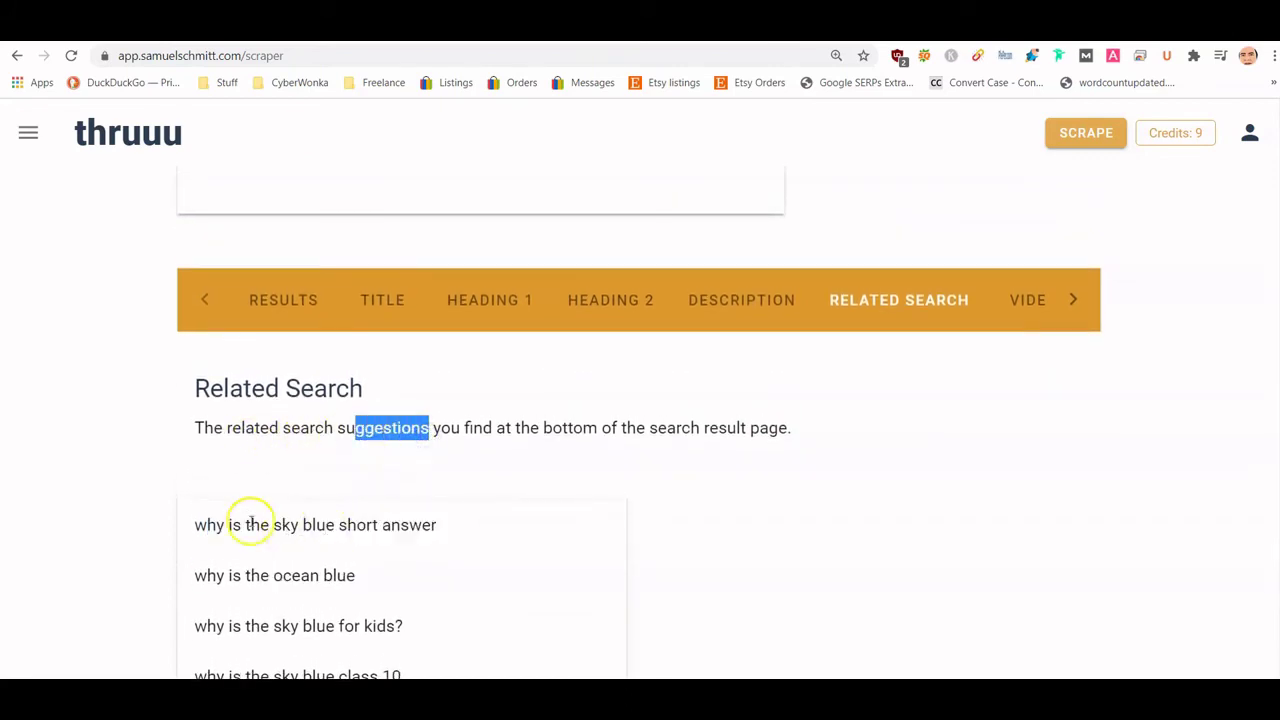
drag(250, 525, 322, 526)
click(329, 526)
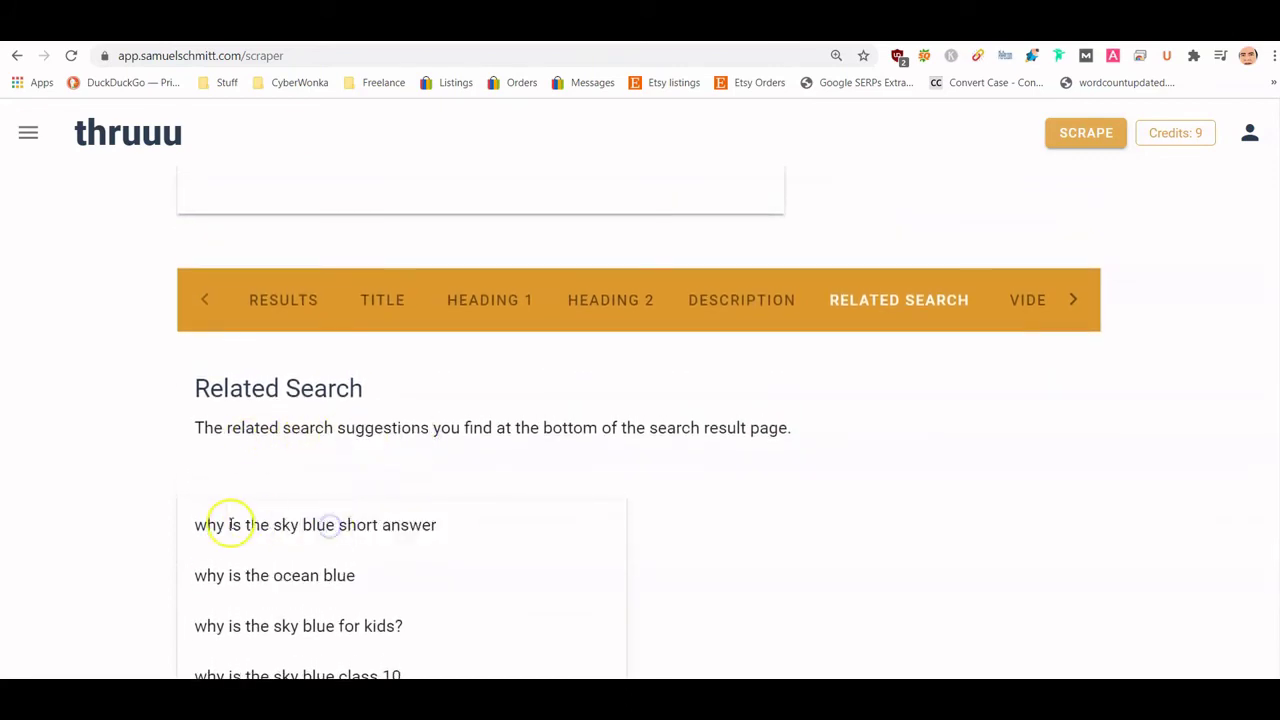
drag(207, 525, 318, 527)
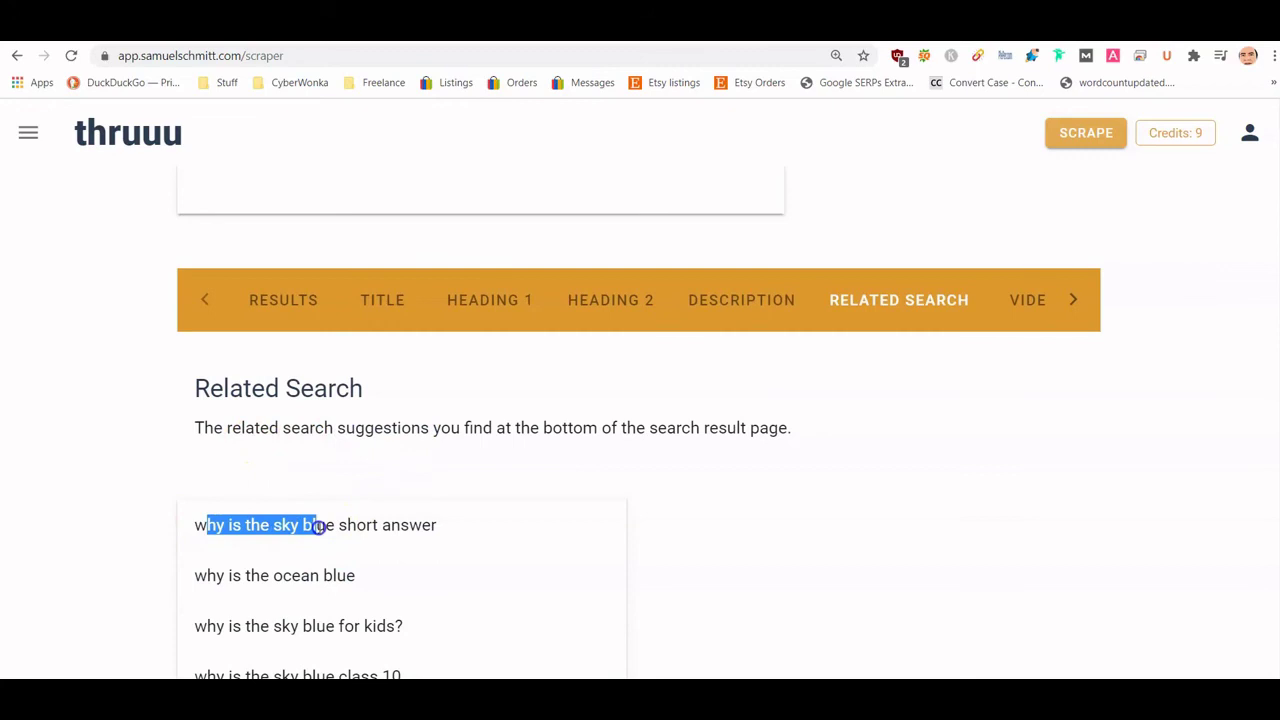
click(442, 518)
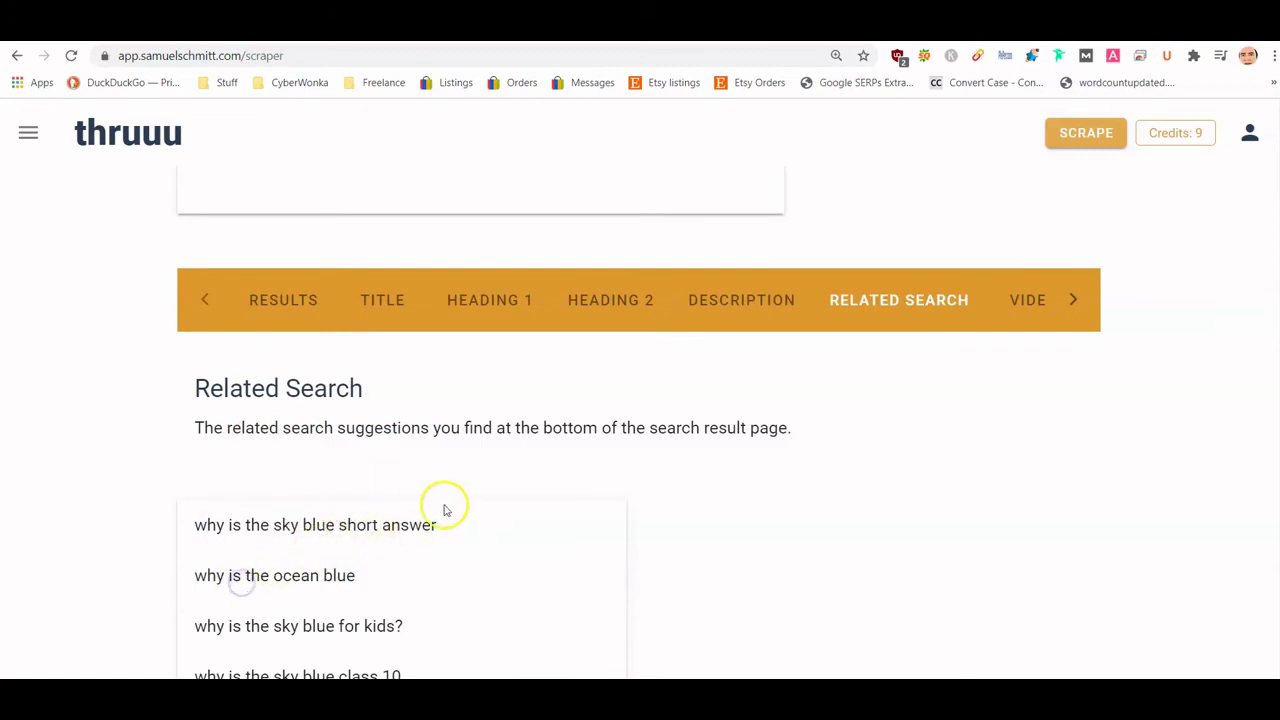
View the three SERP videos, then reveal the remaining tabs and open Performance
click(1028, 300)
scroll(340, 486, down, 2)
scroll(305, 405, down, 2)
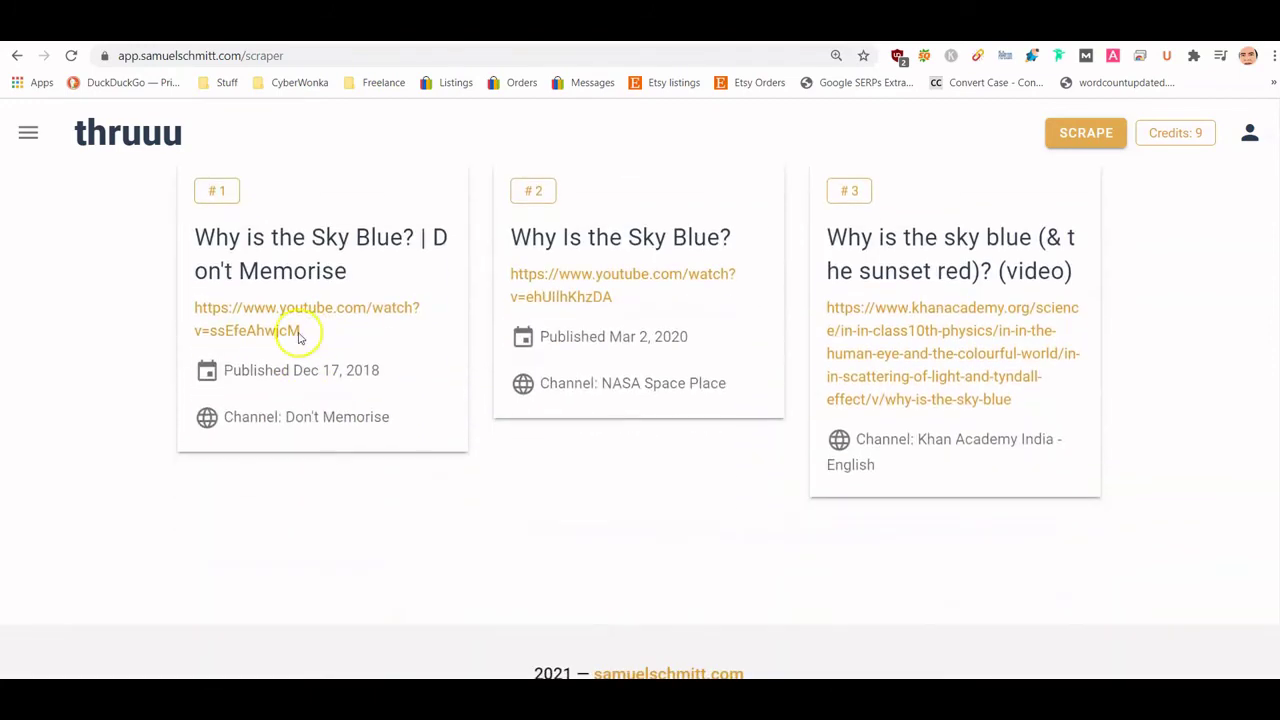
scroll(943, 249, up, 4)
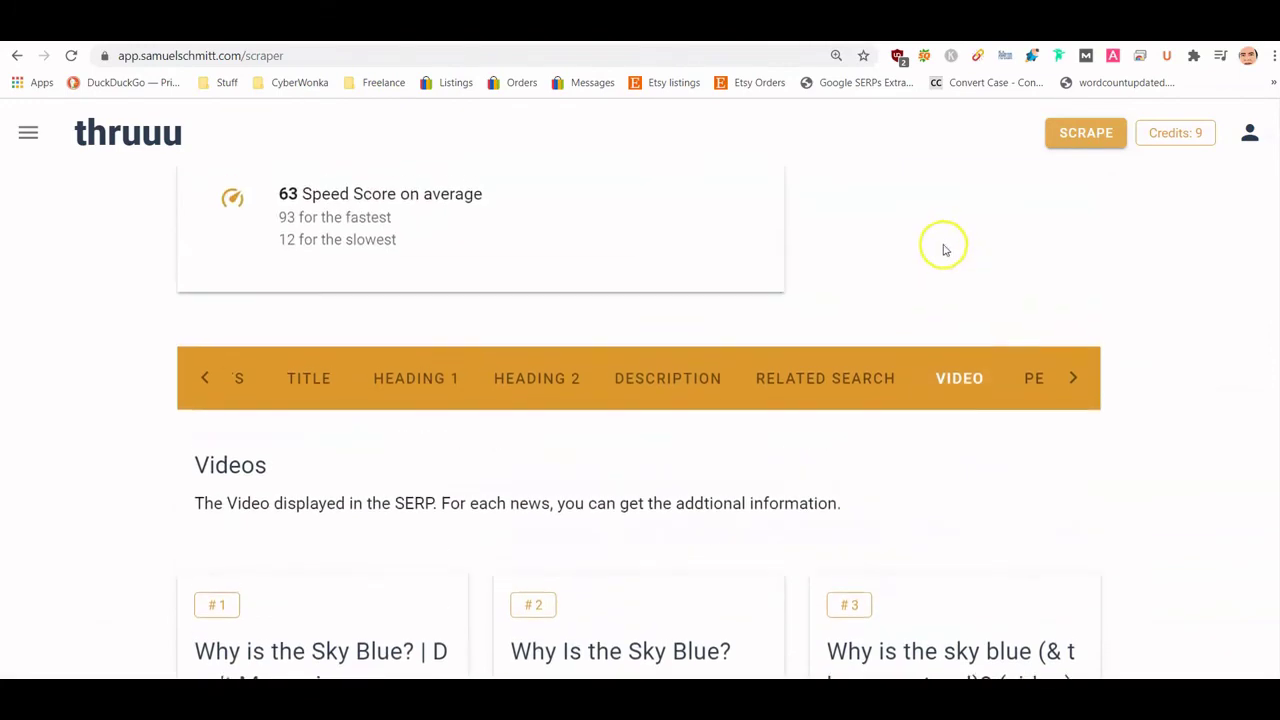
double_click(1071, 387)
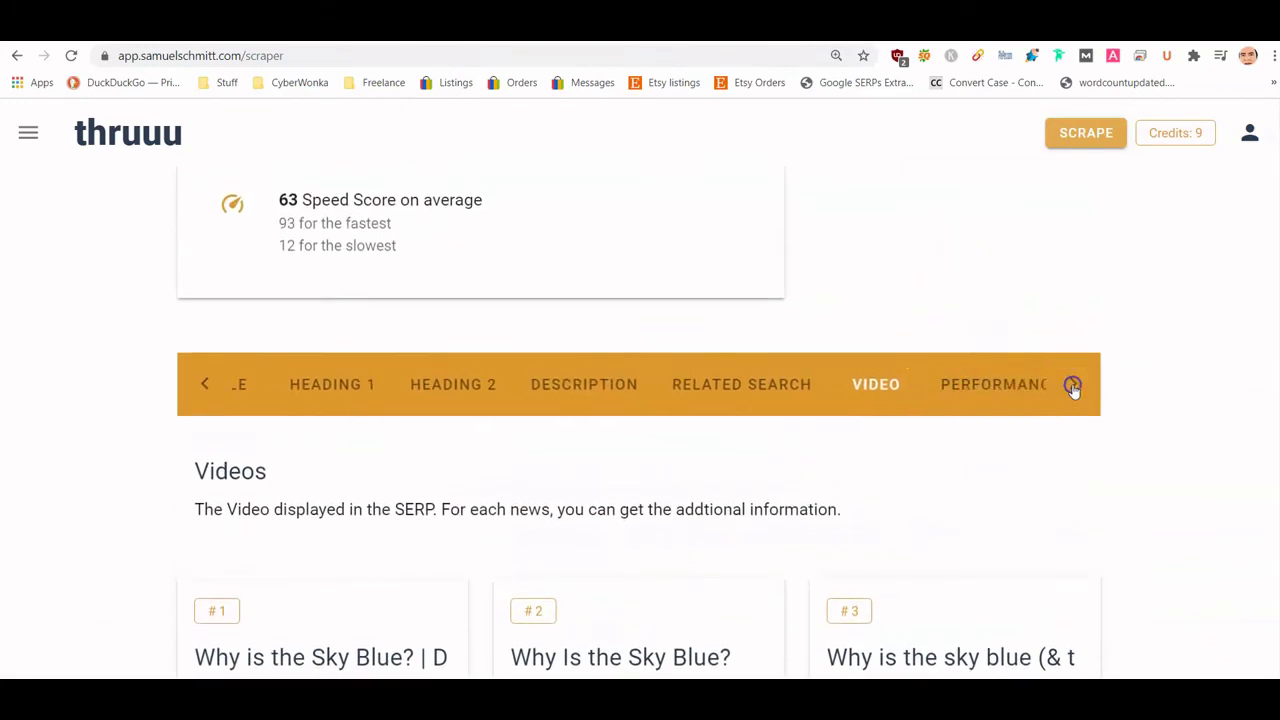
click(962, 384)
scroll(394, 394, down, 4)
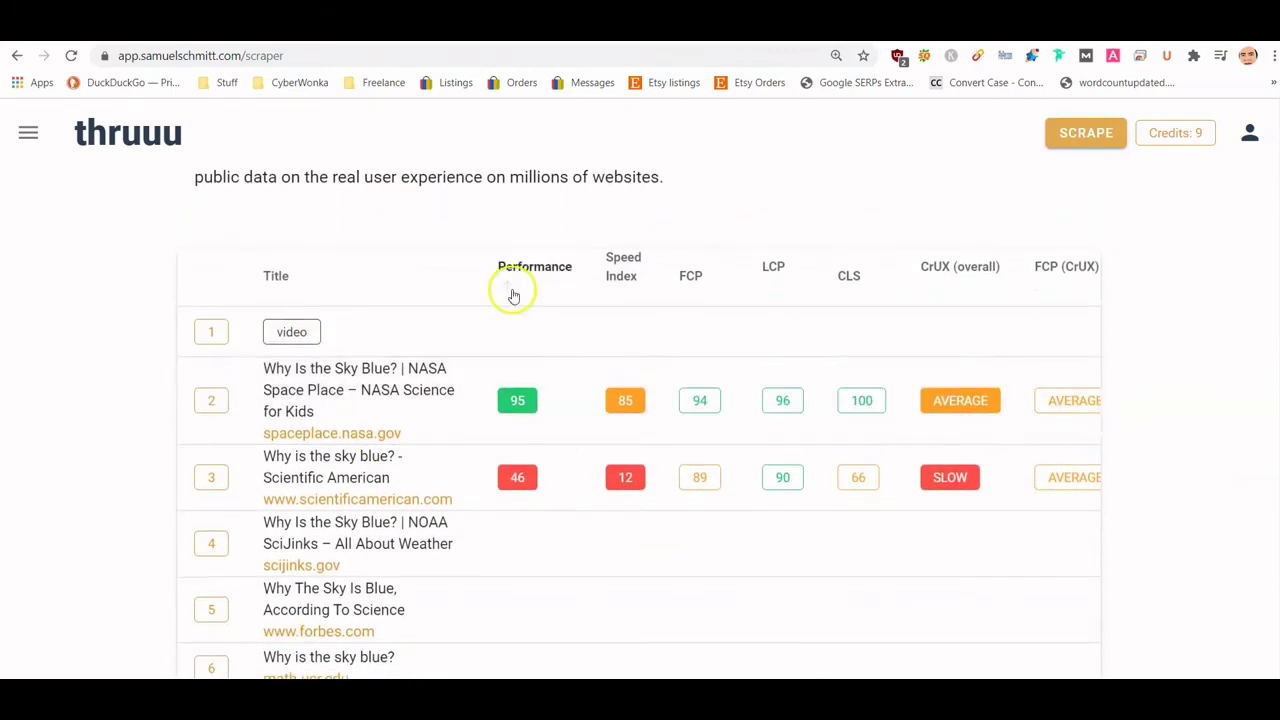
scroll(651, 363, down, 4)
scroll(637, 420, down, 2)
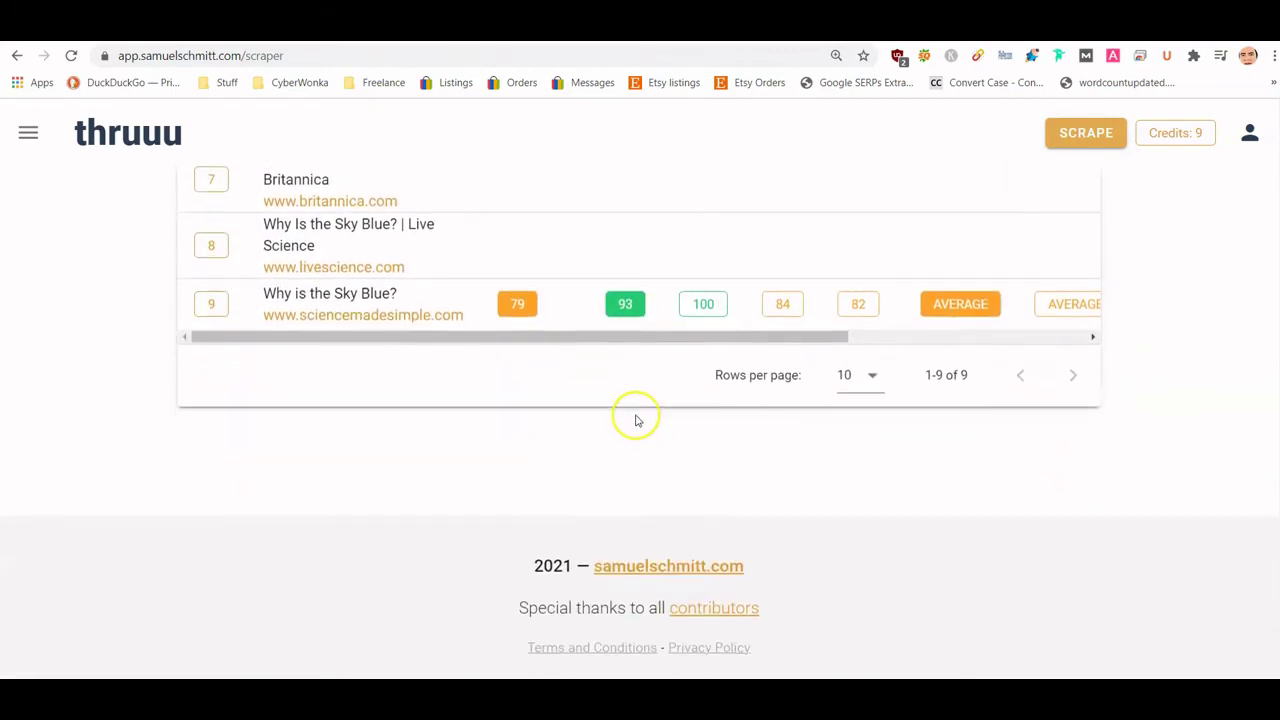
scroll(637, 420, up, 4)
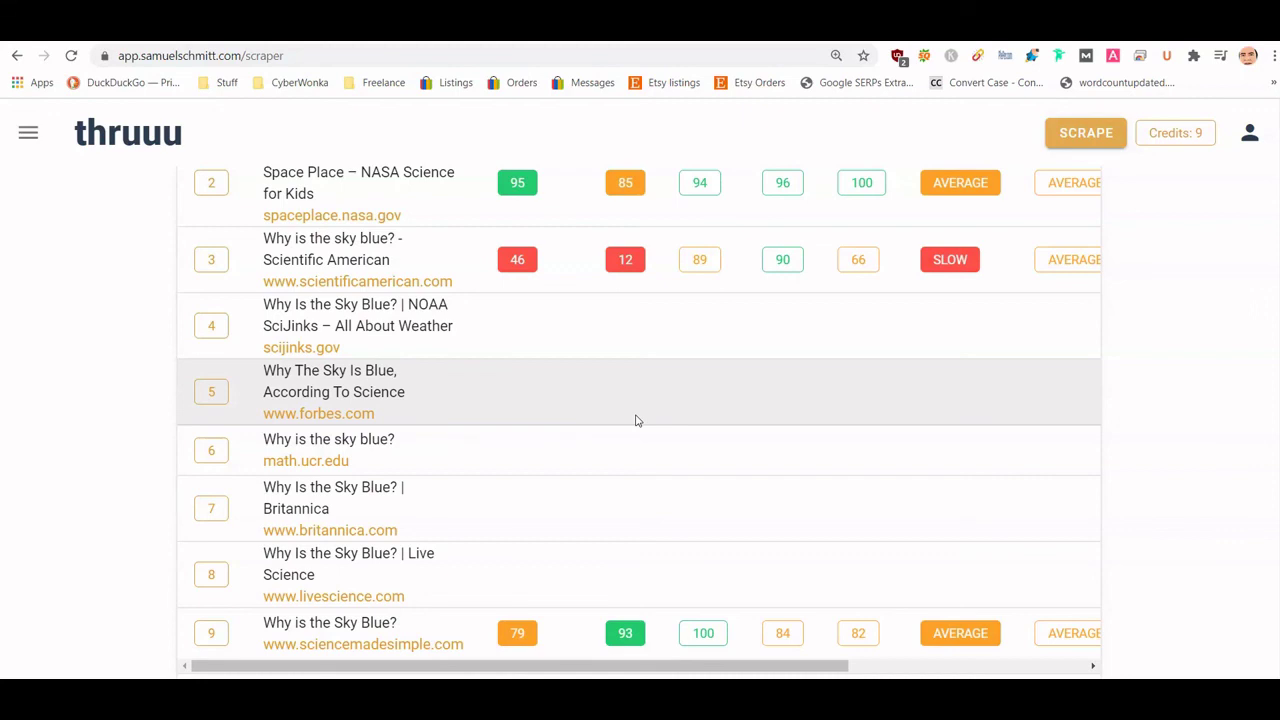
scroll(557, 386, up, 3)
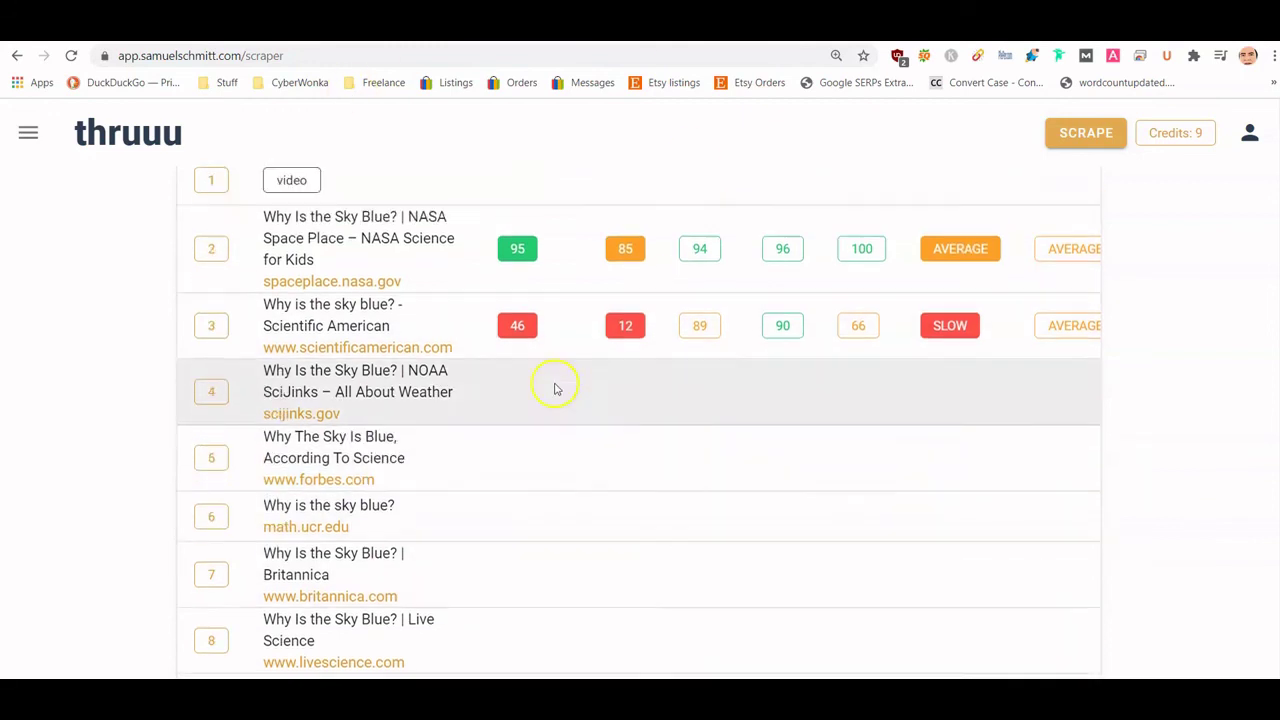